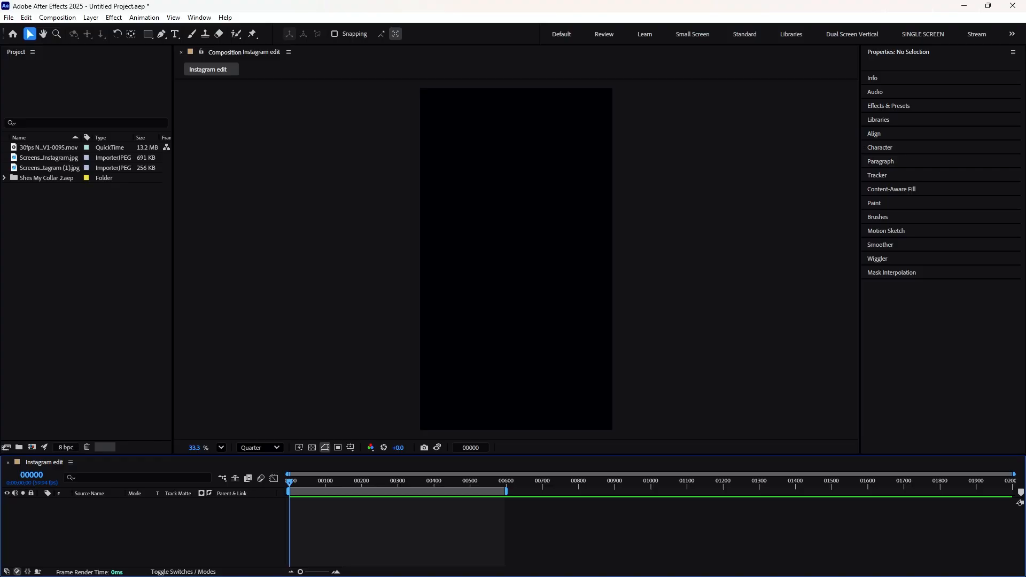
Step: Add both Instagram screenshots as layers in the Instagram edit composition and move the playhead to frame 142
{"action": "left_click", "coordinate": [62, 169]}
{"action": "left_click", "coordinate": [63, 158], "text": "shift"}
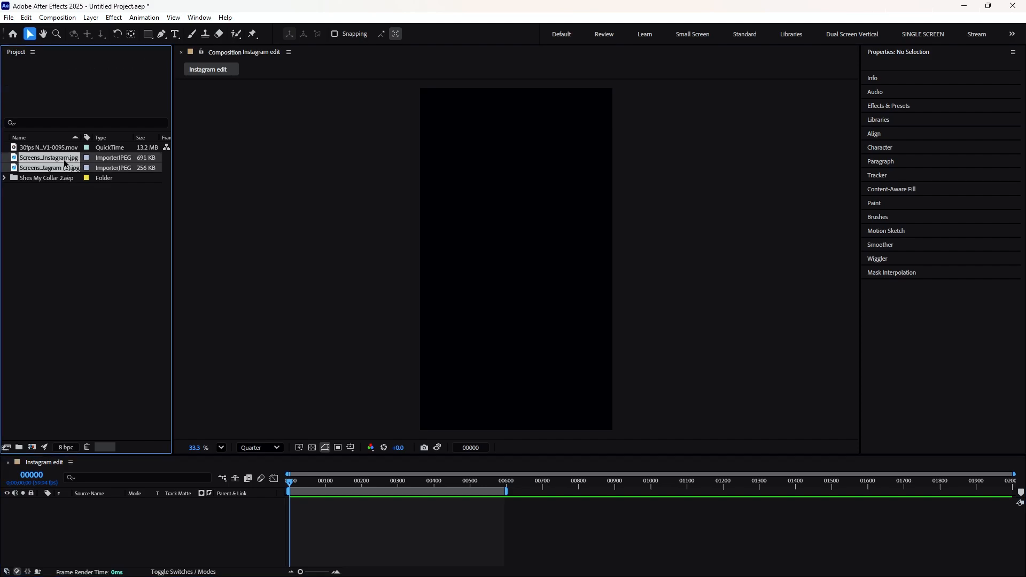
{"action": "left_click_drag", "start_coordinate": [63, 159], "coordinate": [138, 505]}
{"action": "left_click", "coordinate": [312, 484]}
{"action": "left_click_drag", "start_coordinate": [312, 485], "coordinate": [466, 512]}
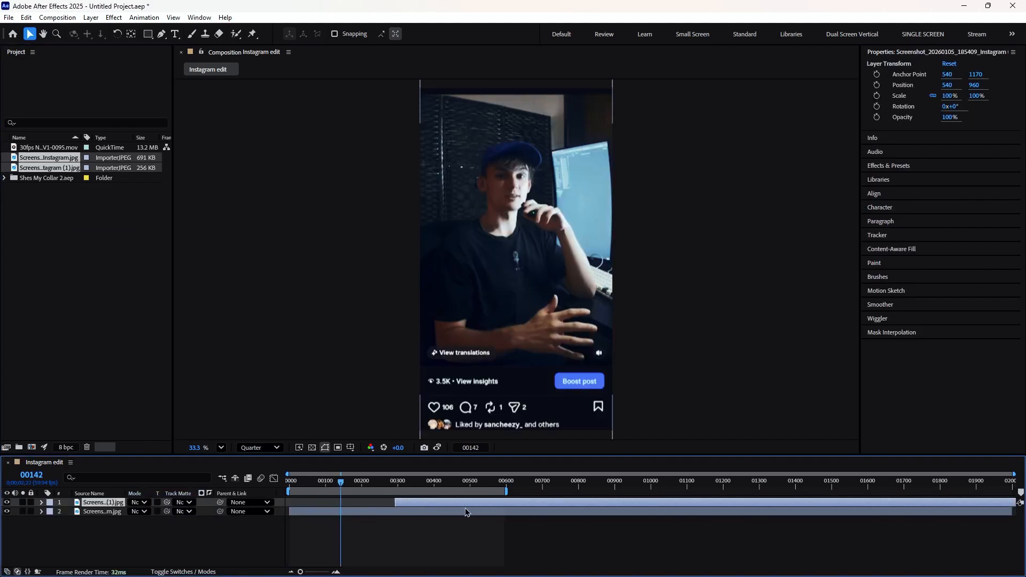
{"action": "key", "text": "ctrl+z"}
{"action": "left_click", "coordinate": [420, 511]}
{"action": "left_click", "coordinate": [424, 523]}
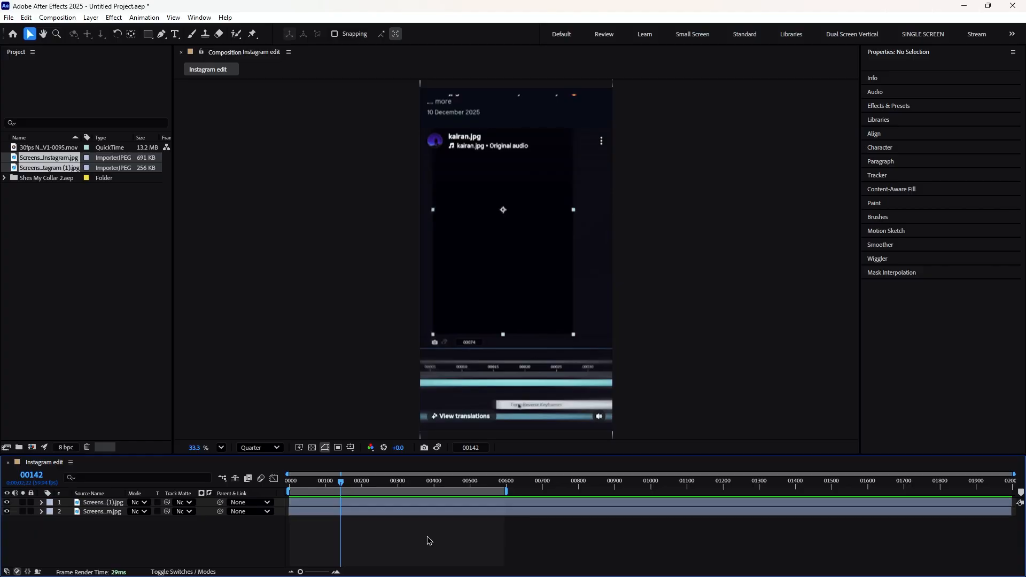
Step: Delay the upper screenshot layer to inspect and reposition the screenshot beneath, then bring the upper layer back to about frame 90
{"action": "left_click", "coordinate": [479, 313]}
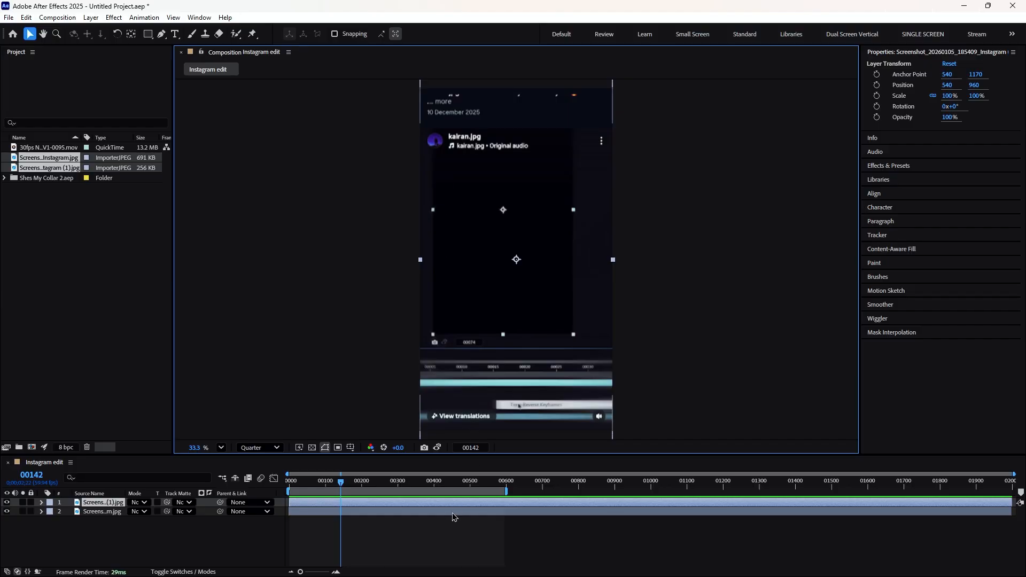
{"action": "left_click_drag", "start_coordinate": [446, 503], "coordinate": [547, 516]}
{"action": "left_click_drag", "start_coordinate": [538, 401], "coordinate": [527, 294]}
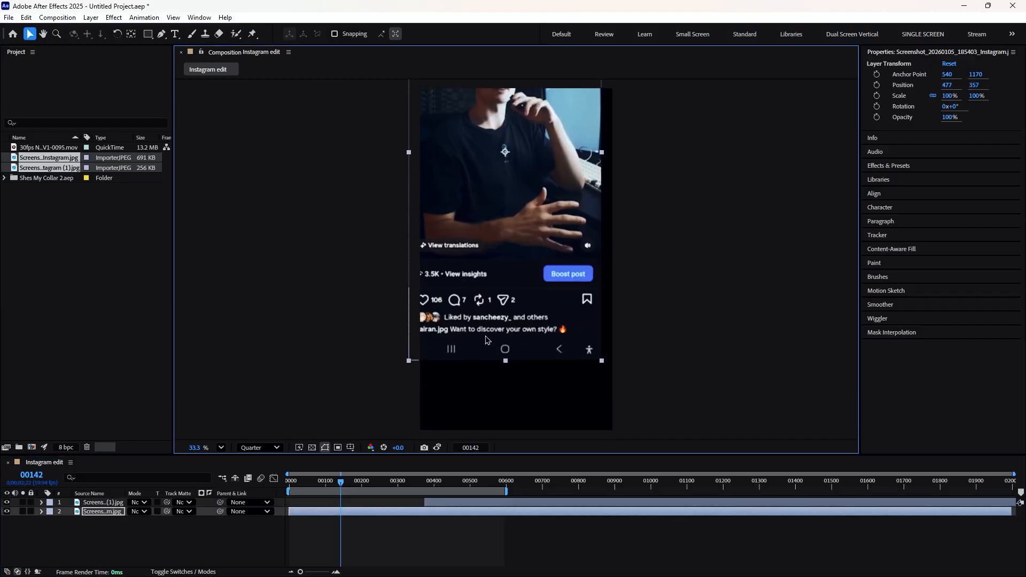
{"action": "left_click_drag", "start_coordinate": [485, 336], "coordinate": [499, 425]}
{"action": "left_click_drag", "start_coordinate": [480, 178], "coordinate": [488, 276]}
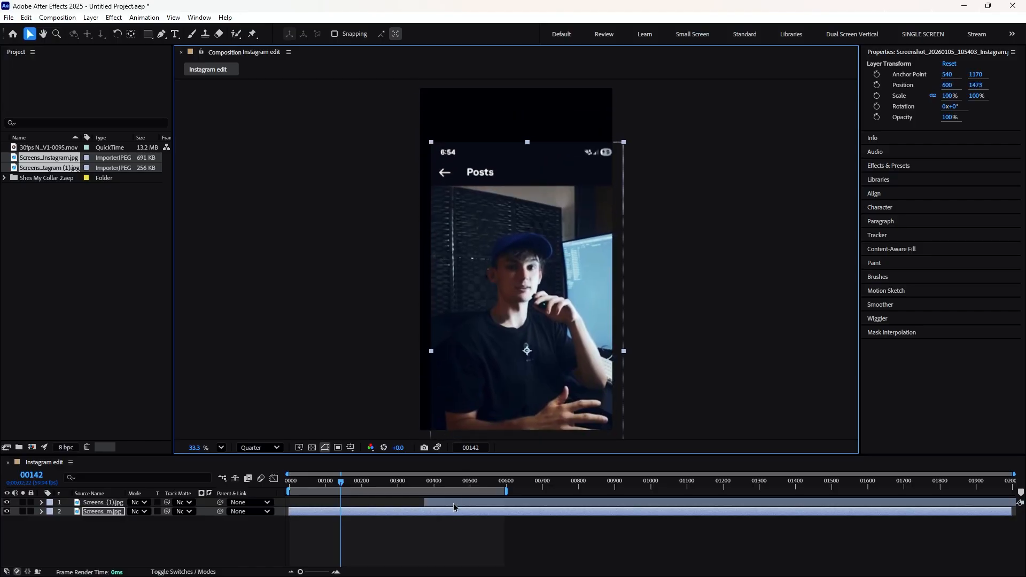
{"action": "left_click_drag", "start_coordinate": [453, 507], "coordinate": [348, 513]}
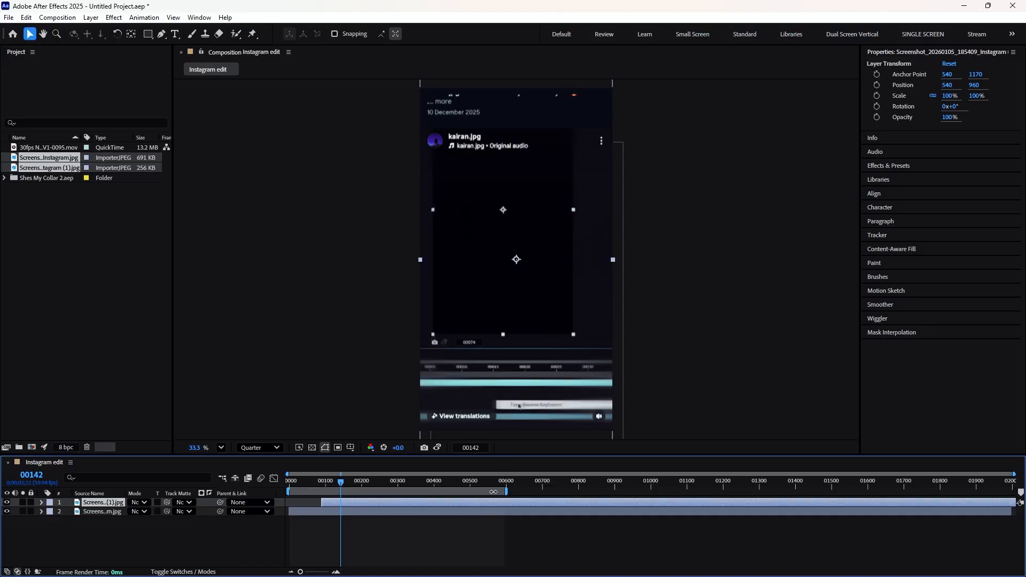
{"action": "left_click", "coordinate": [479, 548]}
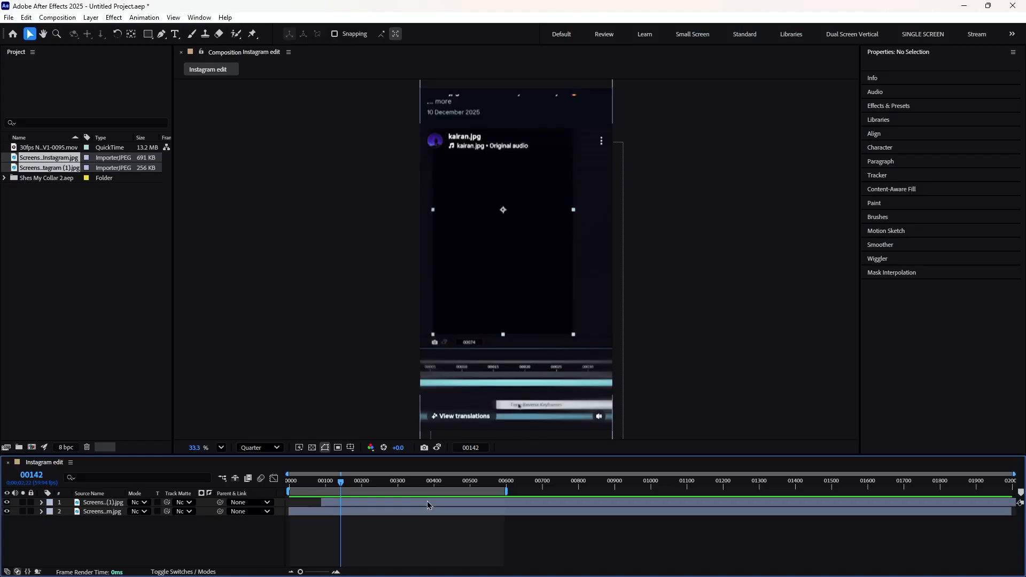
Step: Delay the upper screenshot layer again and move the lower screenshot to about 549, 1593
{"action": "left_click_drag", "start_coordinate": [427, 505], "coordinate": [532, 510]}
{"action": "left_click", "coordinate": [504, 512]}
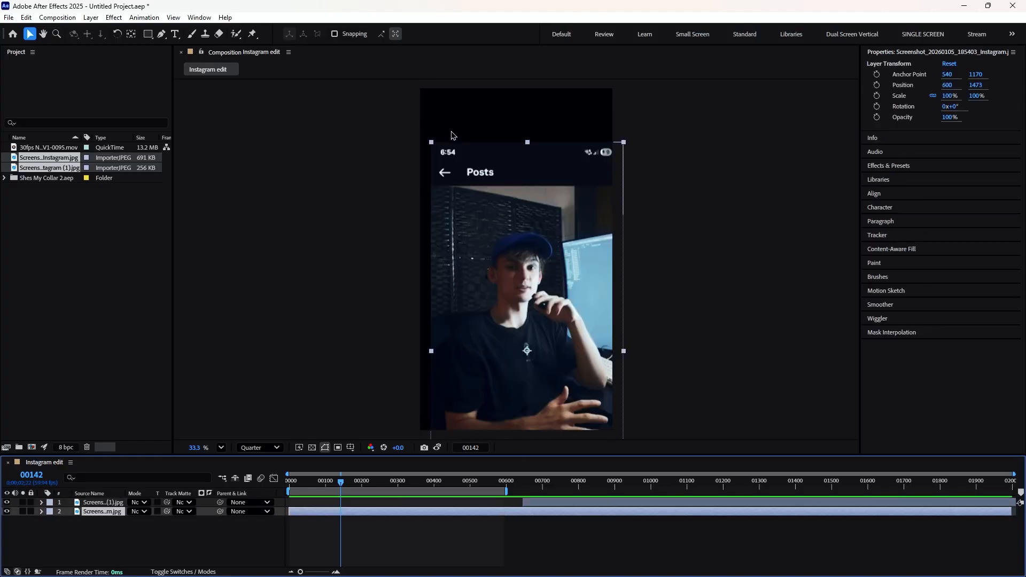
{"action": "left_click_drag", "start_coordinate": [563, 264], "coordinate": [559, 104]}
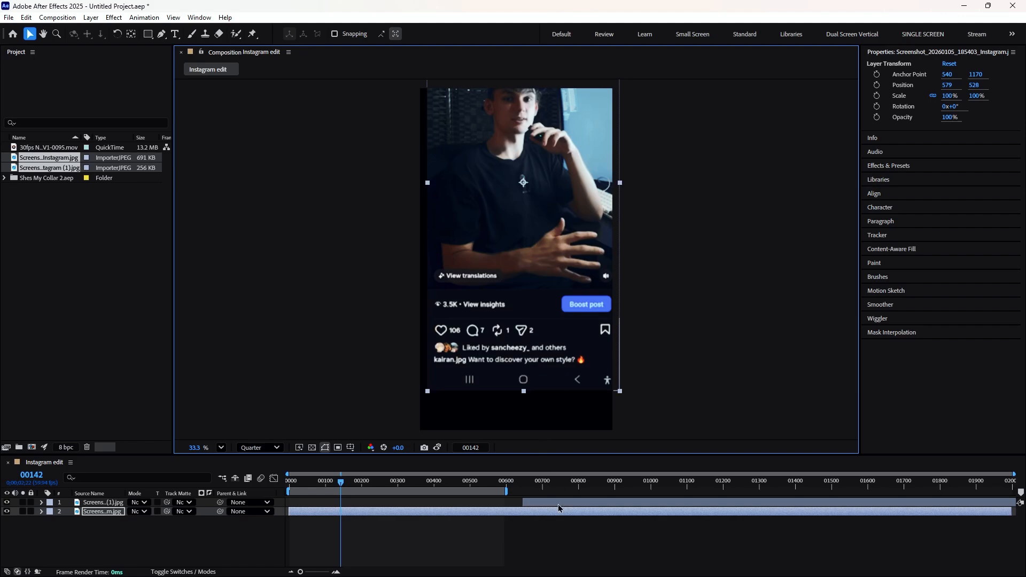
{"action": "left_click_drag", "start_coordinate": [550, 502], "coordinate": [445, 515]}
{"action": "left_click", "coordinate": [445, 514]}
{"action": "left_click_drag", "start_coordinate": [540, 171], "coordinate": [534, 267]}
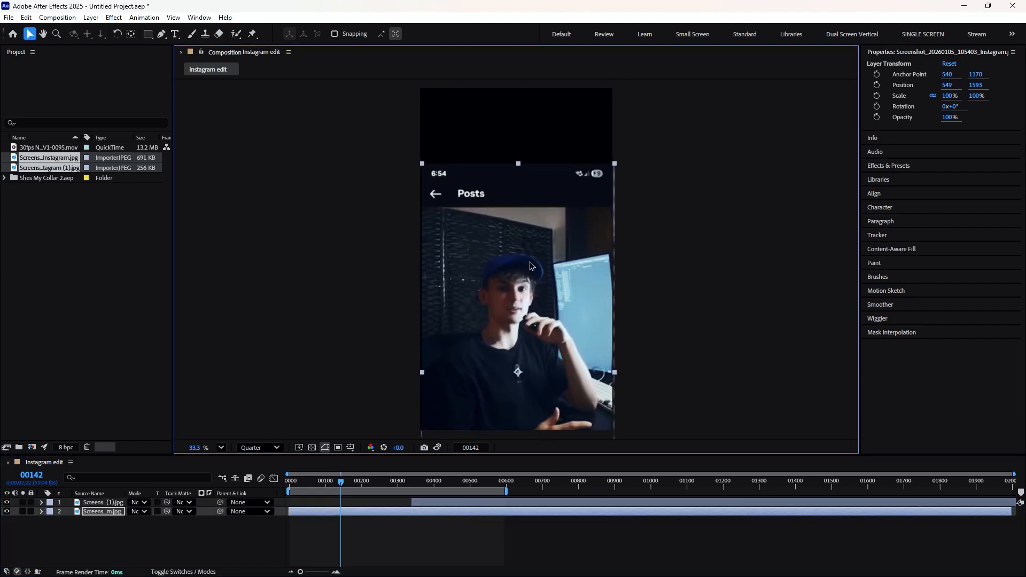
Step: Bring the upper screenshot layer back earlier and position it at about 543, 1116, previewing at Full resolution
{"action": "left_click_drag", "start_coordinate": [490, 506], "coordinate": [394, 506]}
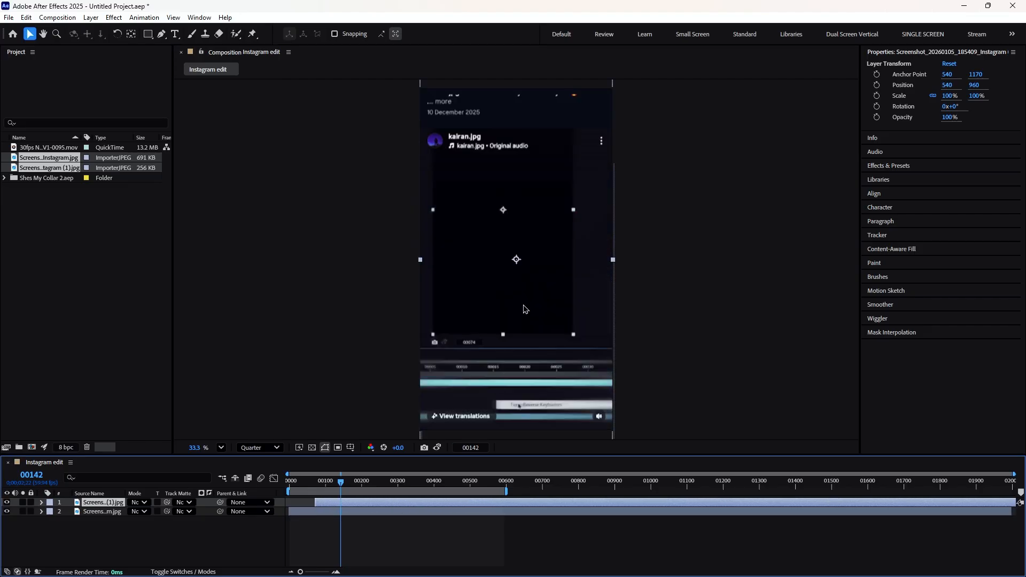
{"action": "left_click_drag", "start_coordinate": [489, 88], "coordinate": [477, 232]}
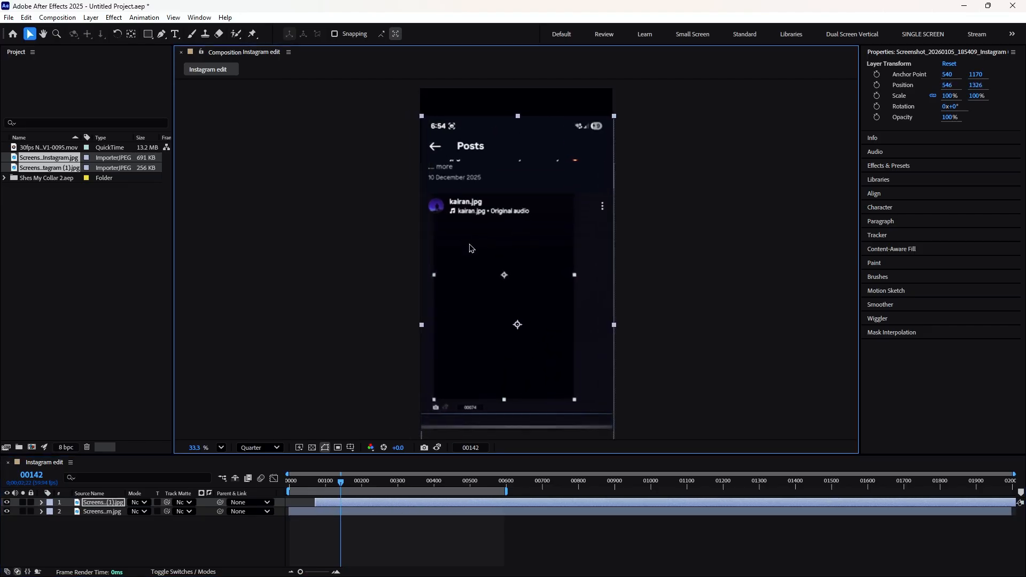
{"action": "left_click", "coordinate": [276, 448]}
{"action": "left_click", "coordinate": [255, 482]}
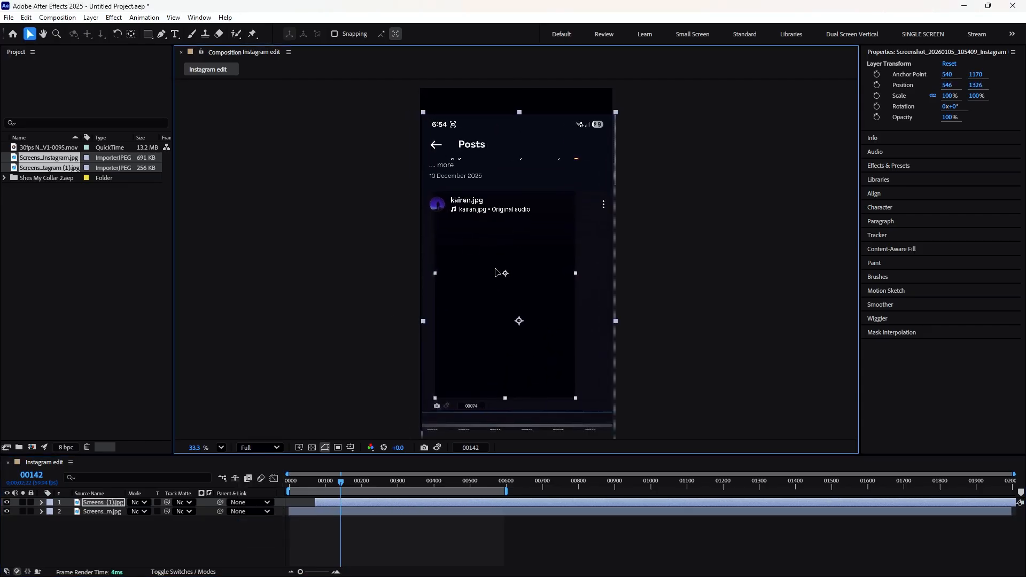
{"action": "left_click_drag", "start_coordinate": [500, 274], "coordinate": [496, 178]}
{"action": "left_click_drag", "start_coordinate": [526, 221], "coordinate": [521, 266]}
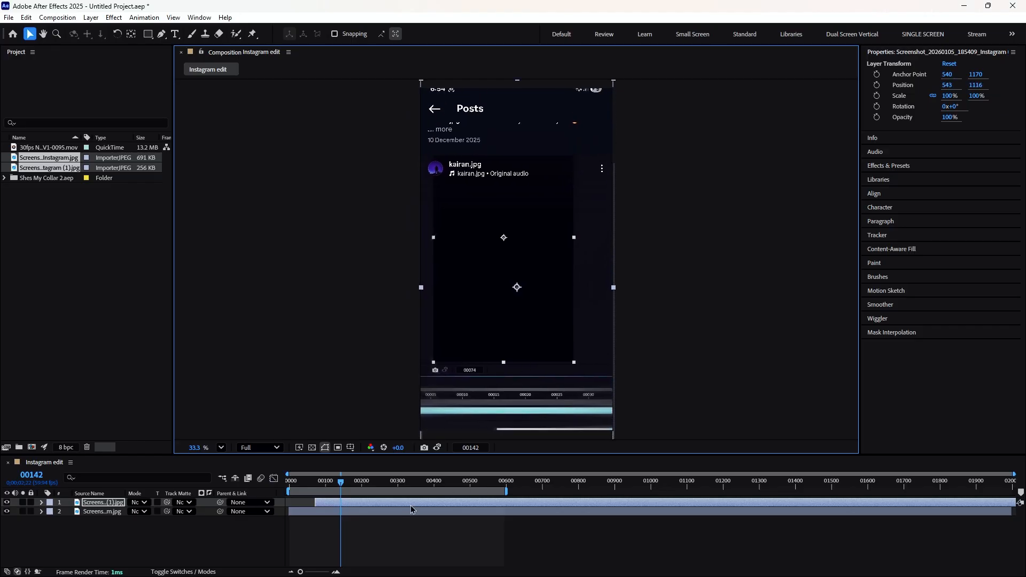
Step: Delay the upper screenshot layer to about frame 360 and align the lower screenshot to the composition's horizontal and vertical centre
{"action": "left_click_drag", "start_coordinate": [411, 506], "coordinate": [516, 504]}
{"action": "left_click", "coordinate": [510, 512]}
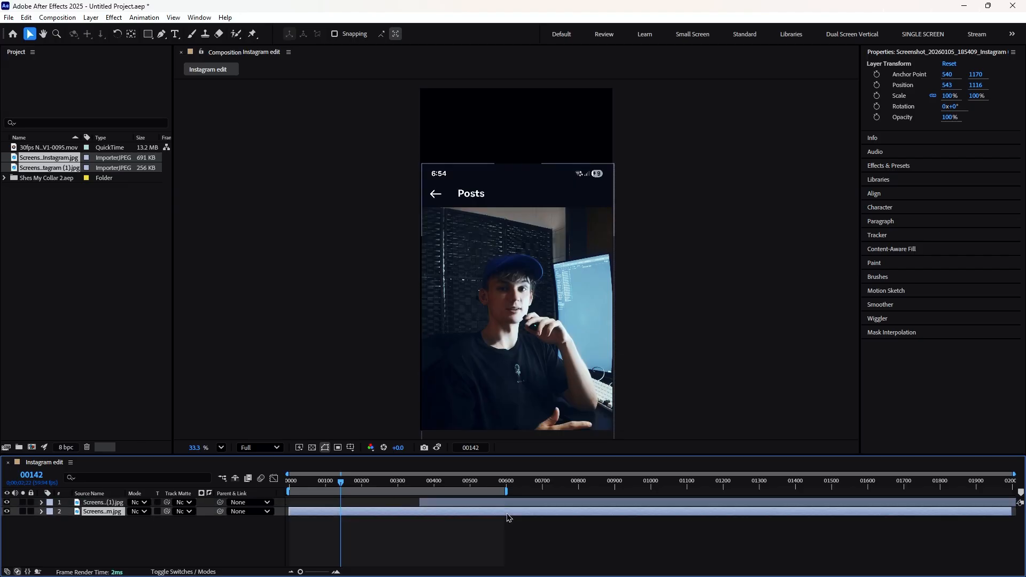
{"action": "left_click_drag", "start_coordinate": [515, 355], "coordinate": [516, 279]}
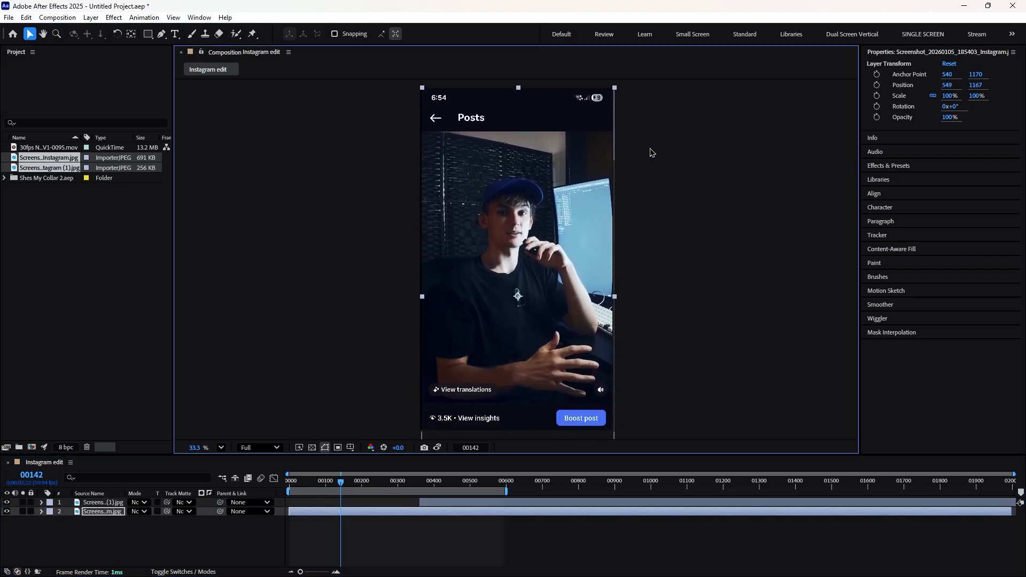
{"action": "left_click", "coordinate": [888, 194]}
{"action": "left_click", "coordinate": [888, 156]}
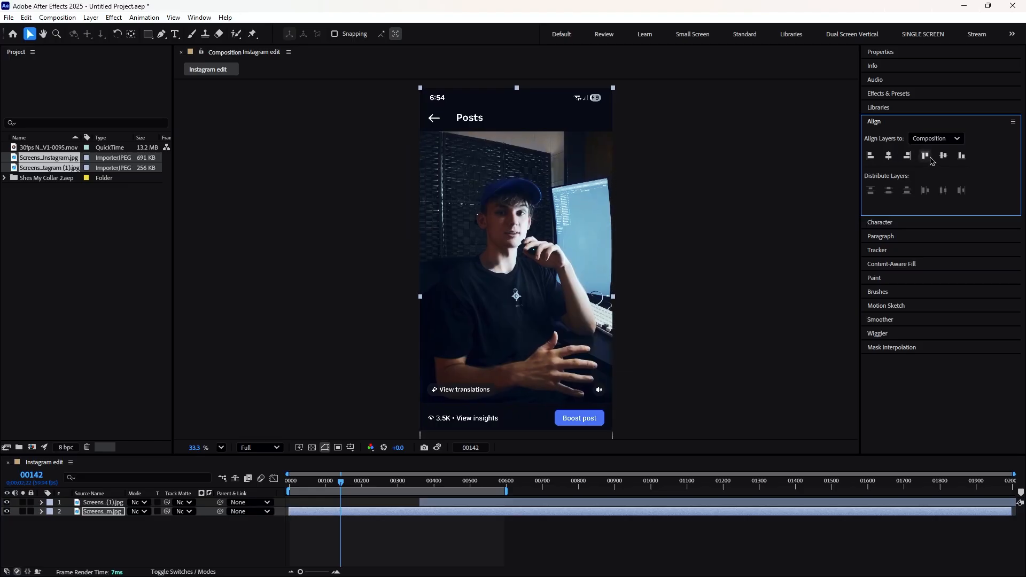
{"action": "left_click", "coordinate": [943, 155]}
{"action": "left_click", "coordinate": [897, 122]}
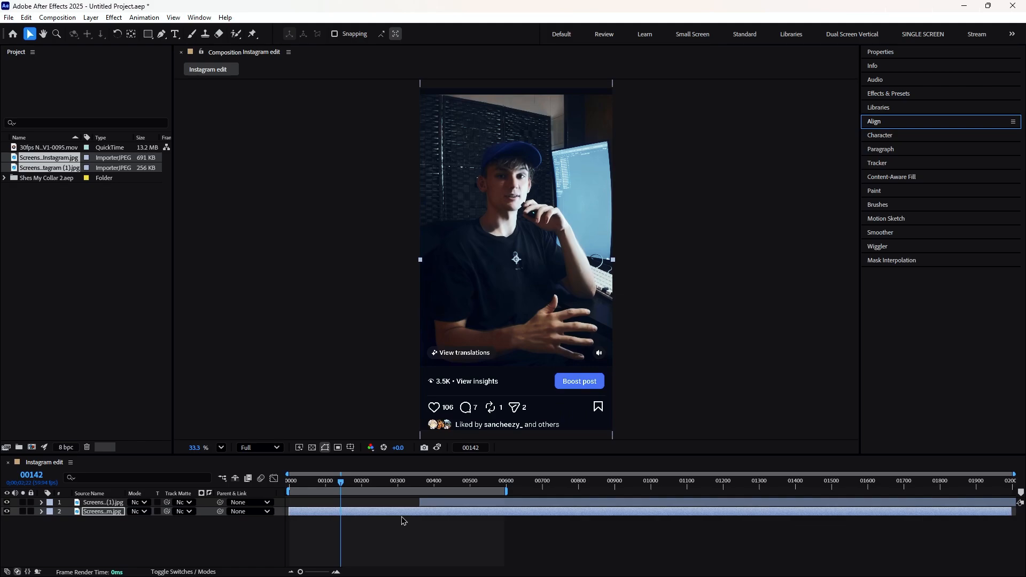
Step: Set the lower screenshot's Position to 540, 748, raising it until the phone's navigation bar sits at the frame's bottom edge
{"action": "key", "text": "p"}
{"action": "left_click_drag", "start_coordinate": [136, 521], "coordinate": [38, 523]}
{"action": "key", "text": "ctrl+z"}
{"action": "scroll", "coordinate": [341, 313], "scroll_direction": "down", "scroll_amount": 2}
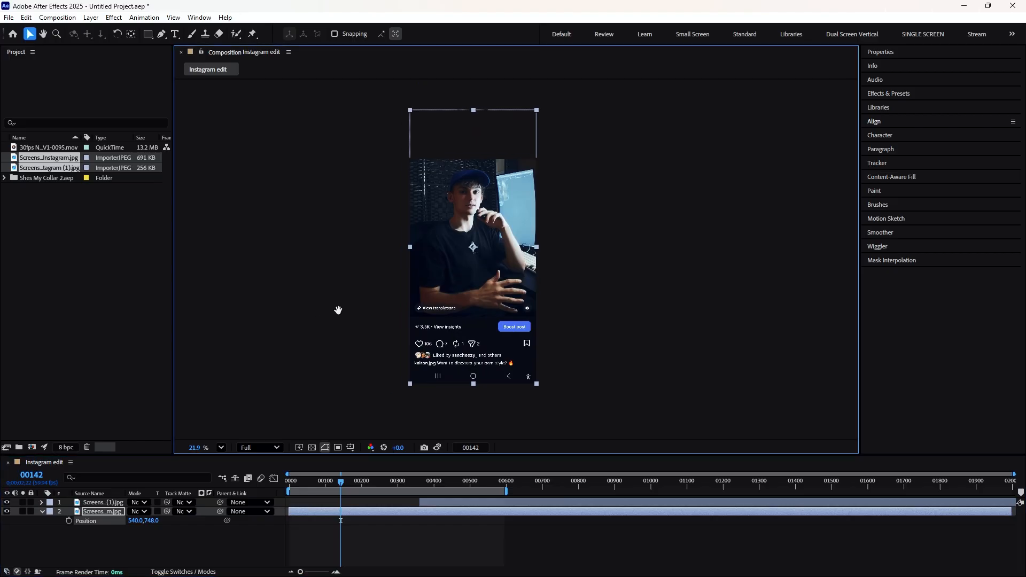
{"action": "left_click_drag", "start_coordinate": [338, 310], "coordinate": [362, 302]}
{"action": "scroll", "coordinate": [379, 293], "scroll_direction": "up", "scroll_amount": 1}
{"action": "key", "text": "v"}
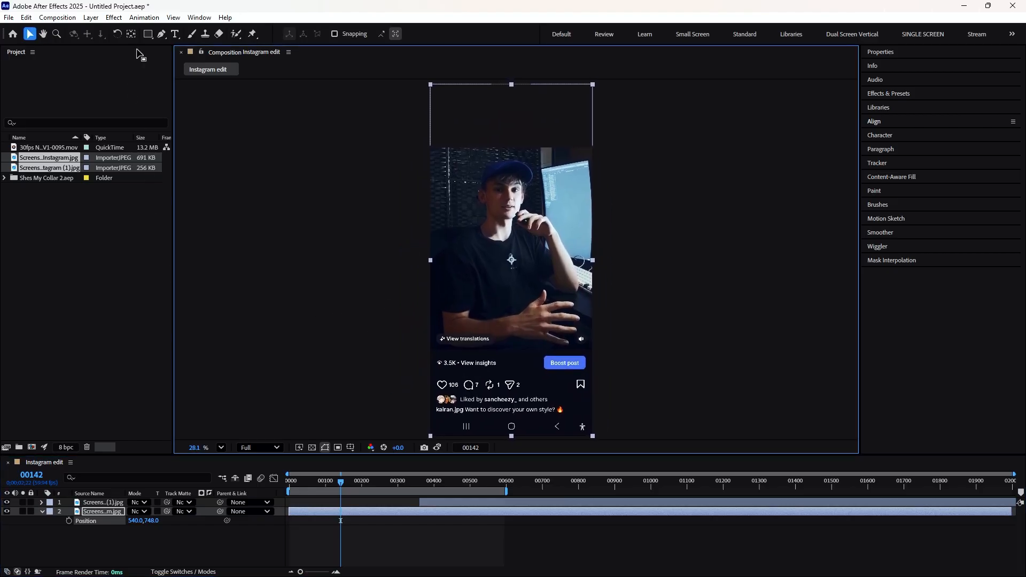
Step: Draw a rectangular mask over the lower screenshot's photo area down to the View insights row and invert it
{"action": "left_click", "coordinate": [147, 34]}
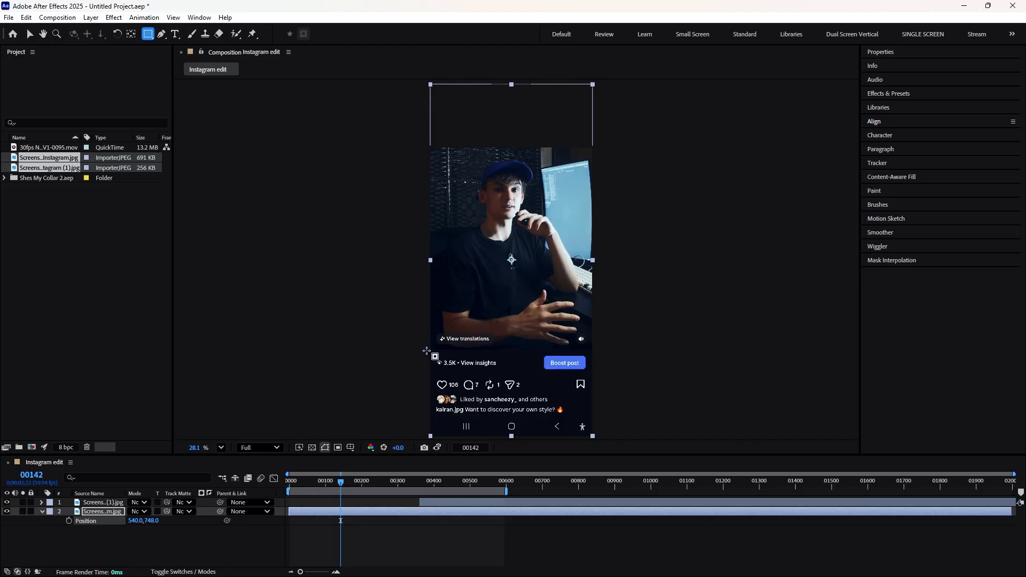
{"action": "left_click_drag", "start_coordinate": [426, 351], "coordinate": [599, 60]}
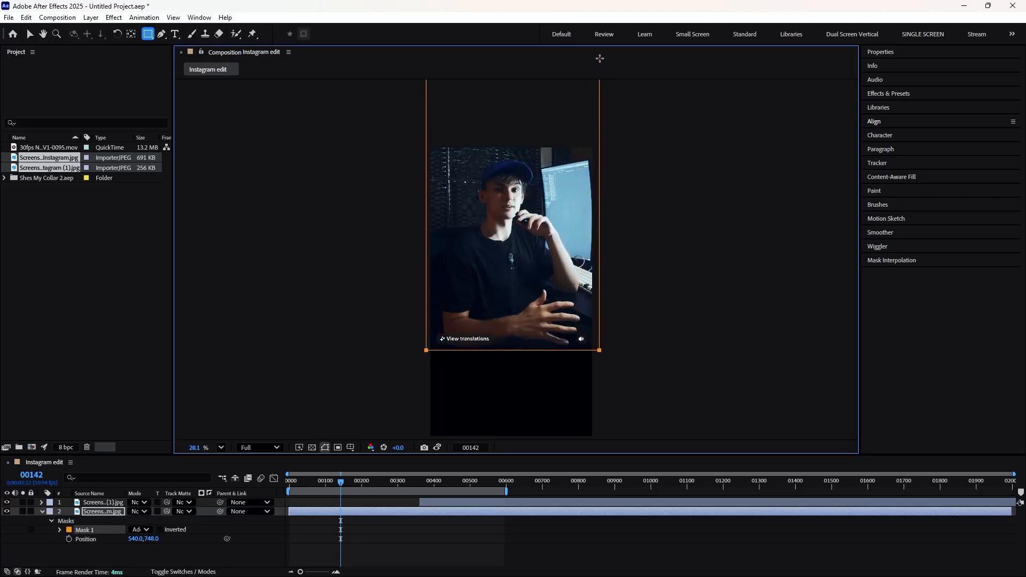
{"action": "left_click", "coordinate": [159, 530]}
{"action": "left_click", "coordinate": [398, 561]}
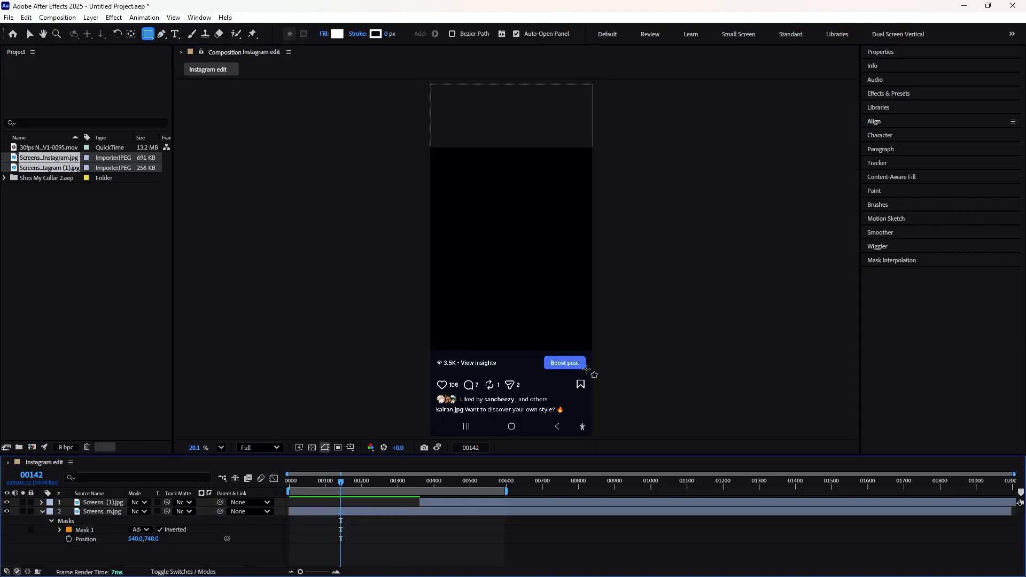
Step: Duplicate the masked screenshot layer and delete the mask from the copy
{"action": "left_click", "coordinate": [43, 512]}
{"action": "left_click", "coordinate": [95, 513]}
{"action": "key", "text": "ctrl+d"}
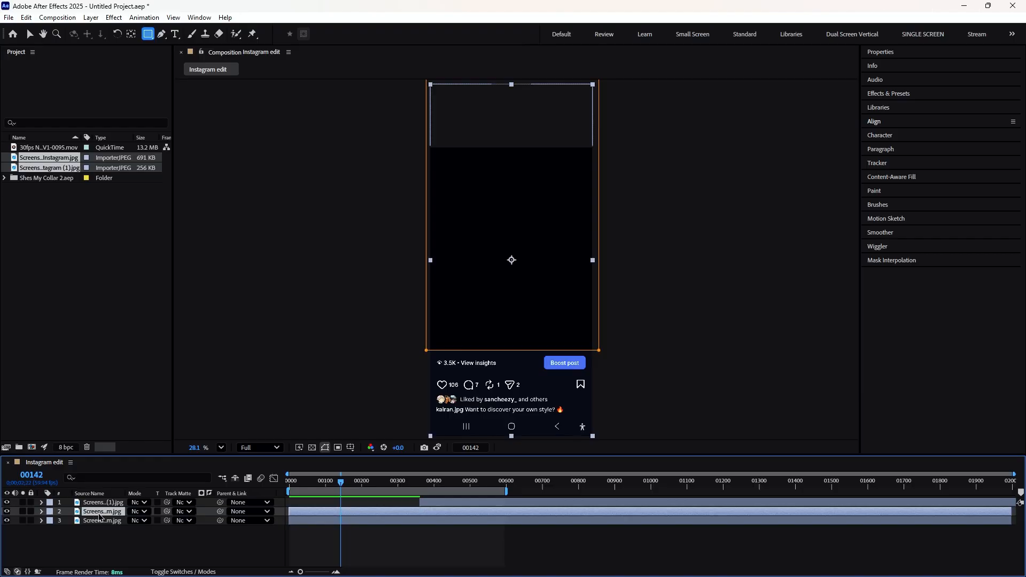
{"action": "key", "text": "m"}
{"action": "left_click", "coordinate": [102, 521]}
{"action": "key", "text": "Delete"}
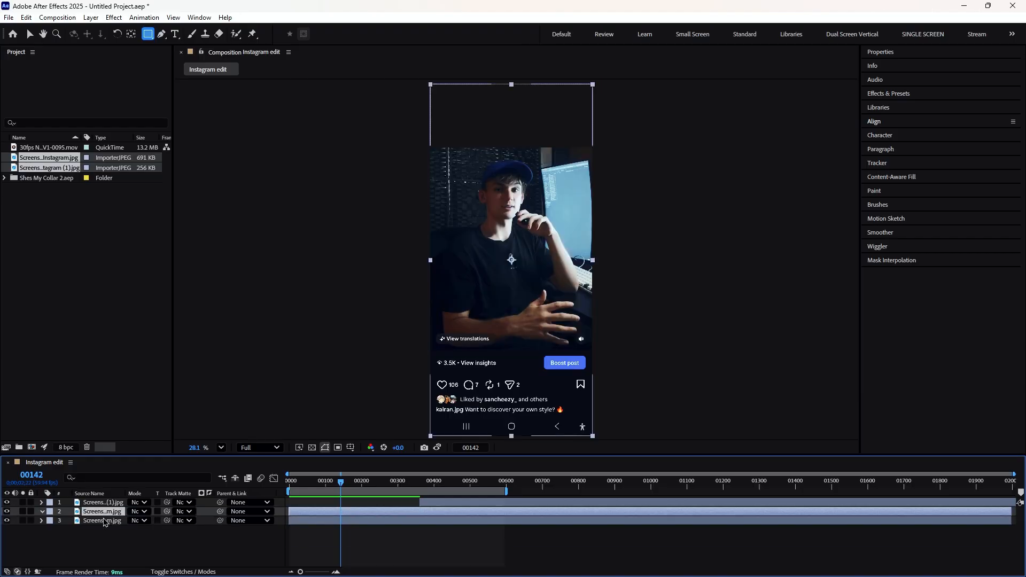
Step: Move the duplicate screenshot to 540, 1165 and add an inverted rectangular mask covering everything below the Posts header
{"action": "key", "text": "p"}
{"action": "left_click_drag", "start_coordinate": [152, 521], "coordinate": [373, 522]}
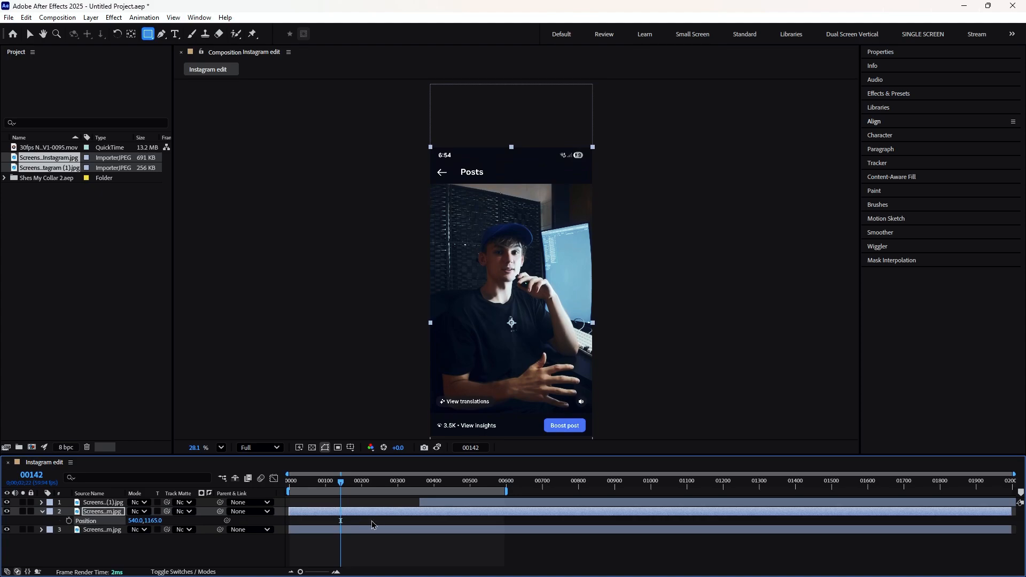
{"action": "left_click_drag", "start_coordinate": [430, 185], "coordinate": [611, 538]}
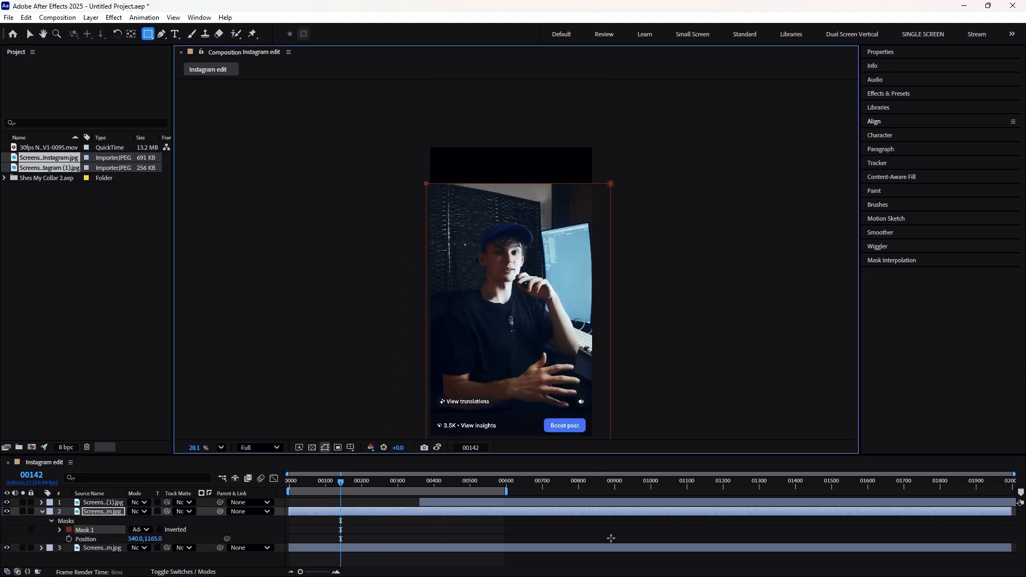
{"action": "left_click", "coordinate": [159, 530]}
{"action": "left_click", "coordinate": [41, 512]}
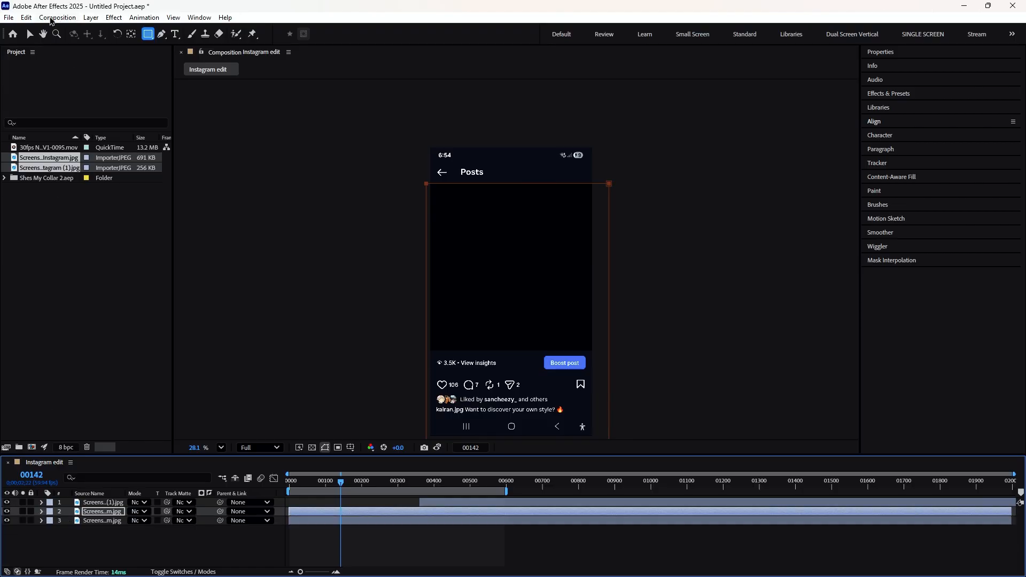
{"action": "left_click", "coordinate": [30, 34]}
{"action": "left_click", "coordinate": [433, 544]}
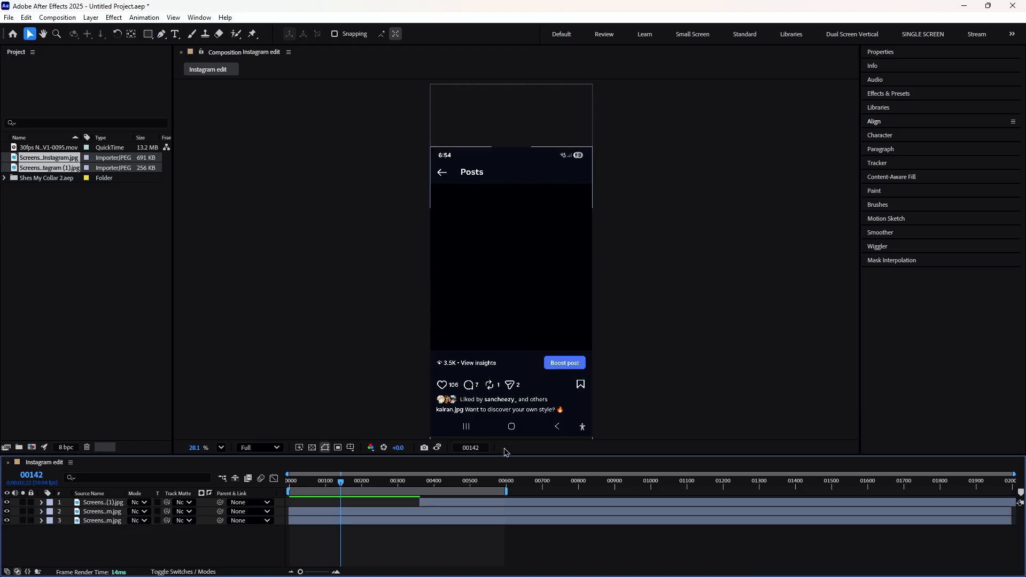
Step: Move the top screenshot layer back to frame 0 and mask it with a rectangle around the account name row
{"action": "left_click_drag", "start_coordinate": [458, 502], "coordinate": [343, 515]}
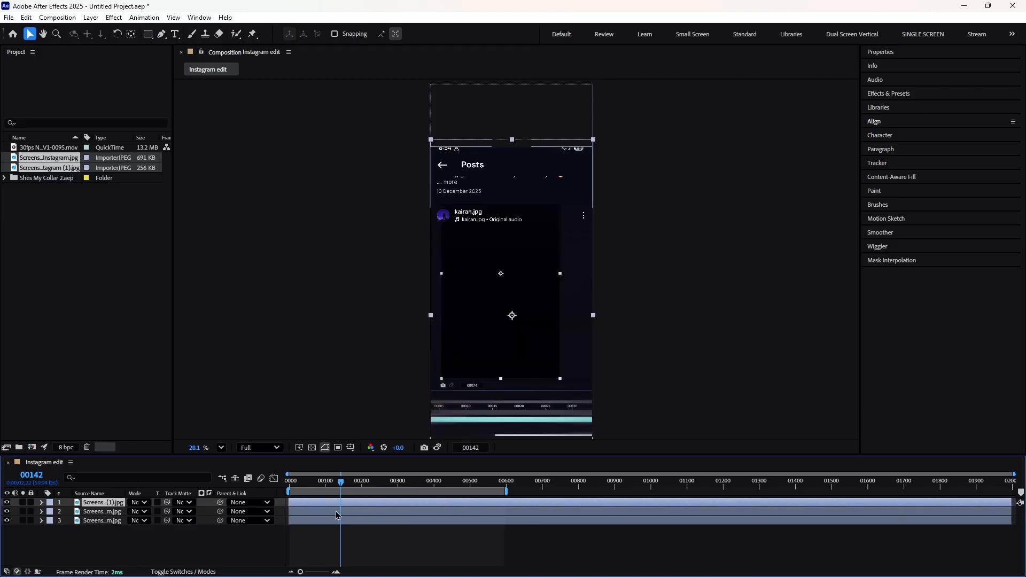
{"action": "left_click", "coordinate": [220, 448]}
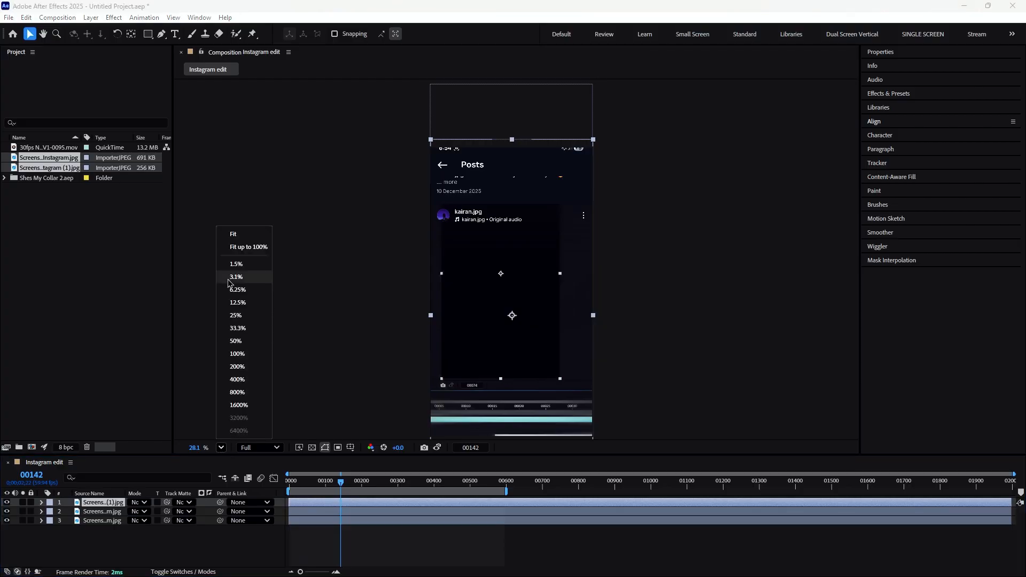
{"action": "left_click", "coordinate": [228, 234]}
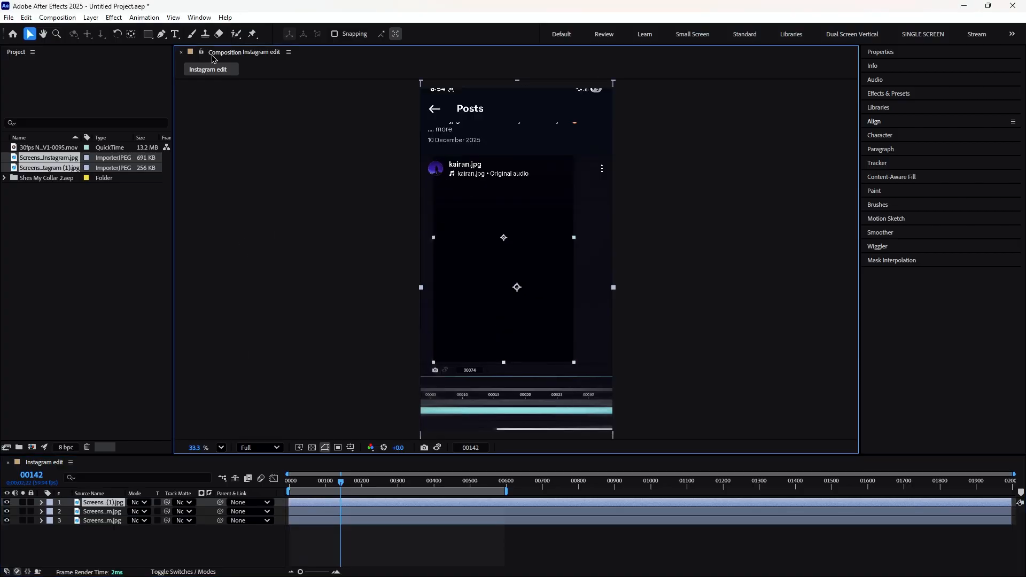
{"action": "left_click", "coordinate": [148, 34]}
{"action": "mouse_move", "coordinate": [420, 158]}
{"action": "left_mouse_down"}
{"action": "mouse_move", "coordinate": [546, 196]}
{"action": "mouse_move", "coordinate": [612, 181]}
{"action": "left_mouse_up"}
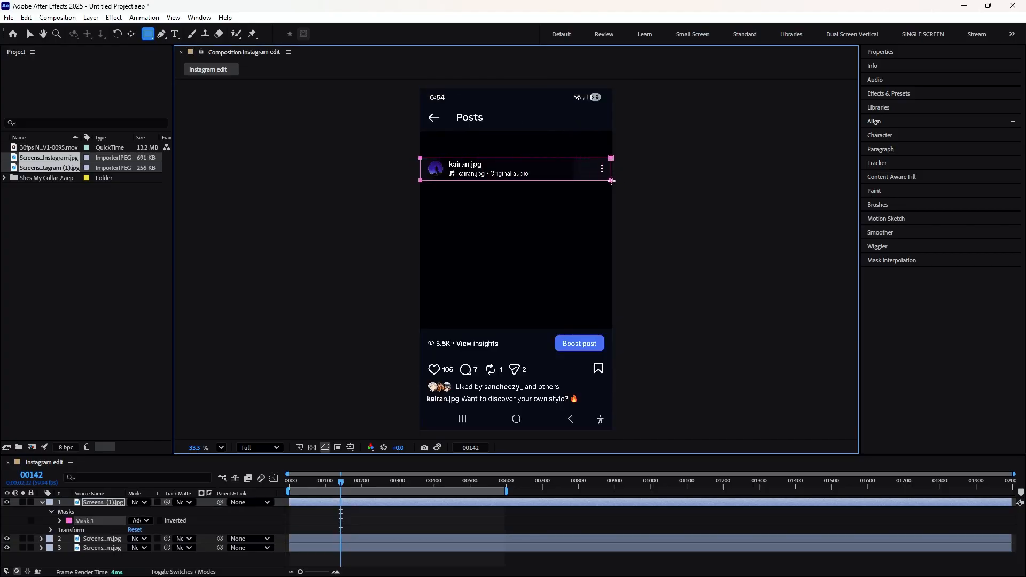
{"action": "key", "text": "v"}
{"action": "left_click", "coordinate": [435, 464]}
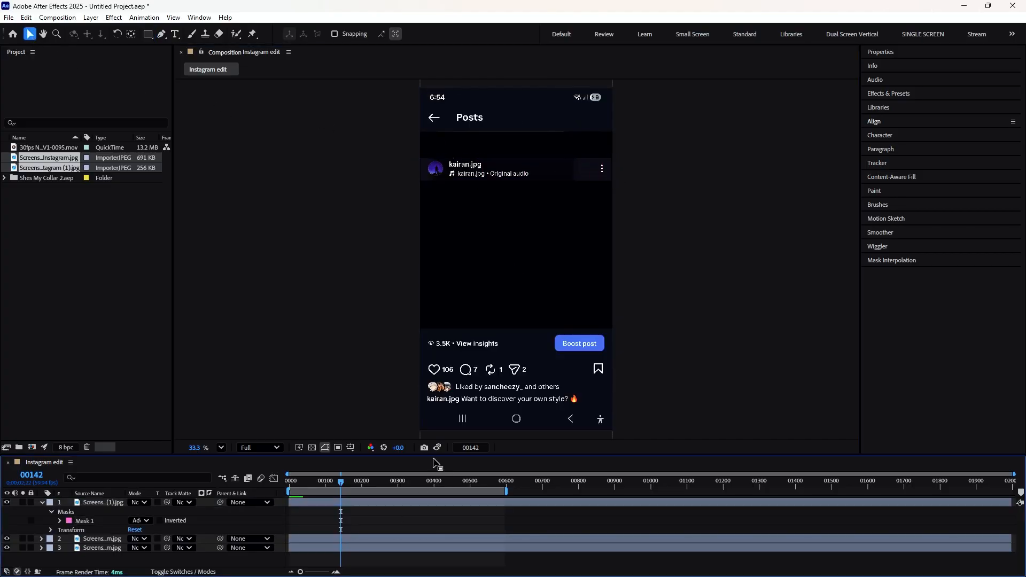
Step: Narrow the account row layer's rectangular mask from its profile-picture side so that only the name, audio line and options dots remain
{"action": "left_click", "coordinate": [477, 179]}
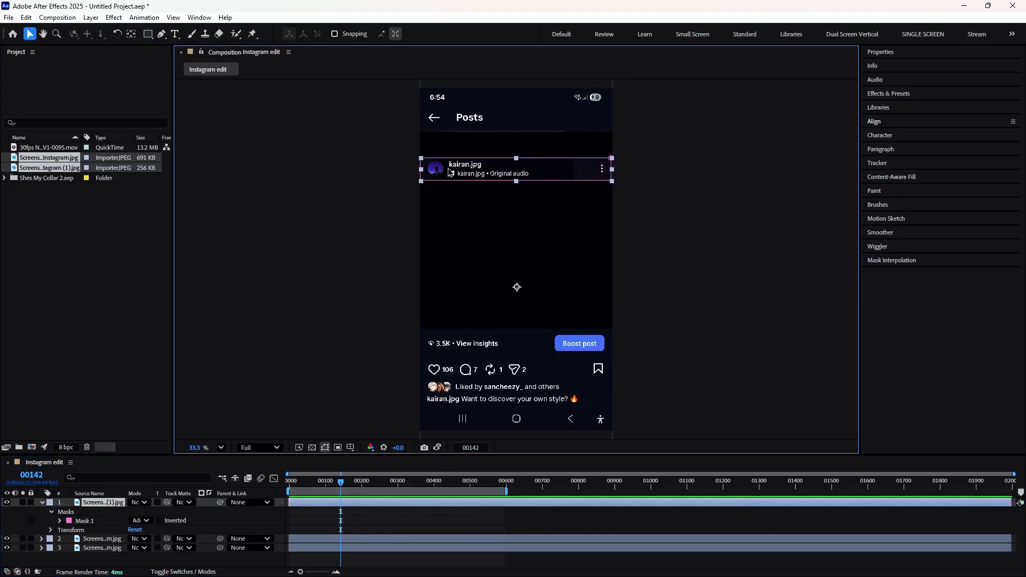
{"action": "left_click", "coordinate": [376, 510]}
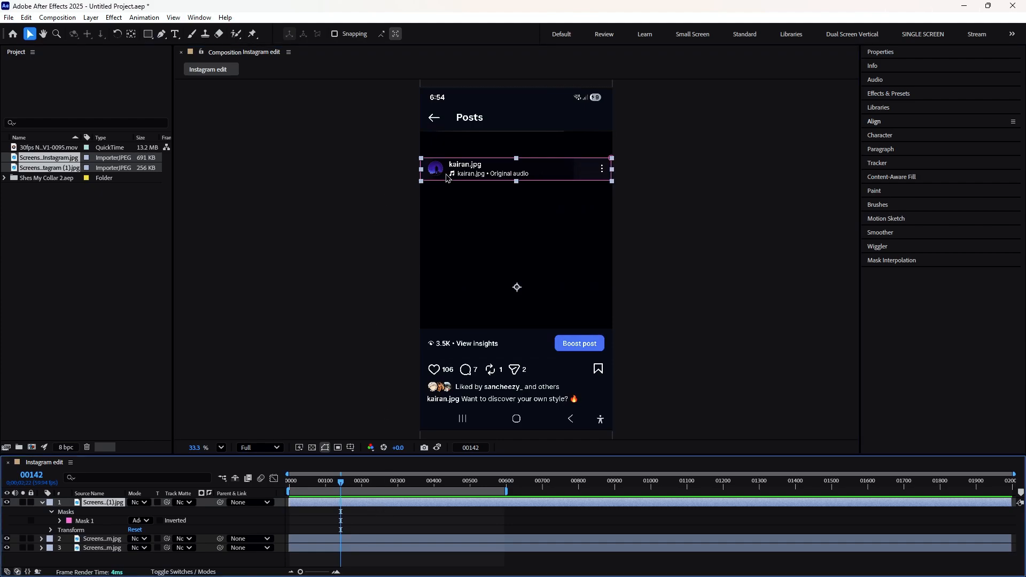
{"action": "double_click", "coordinate": [370, 503]}
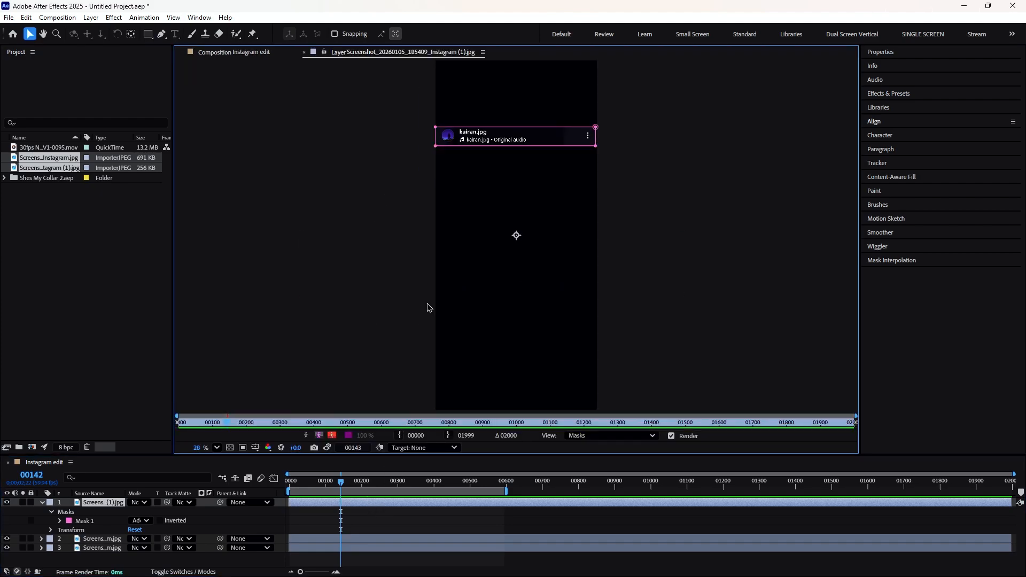
{"action": "double_click", "coordinate": [435, 139]}
{"action": "left_click_drag", "start_coordinate": [436, 138], "coordinate": [458, 138]}
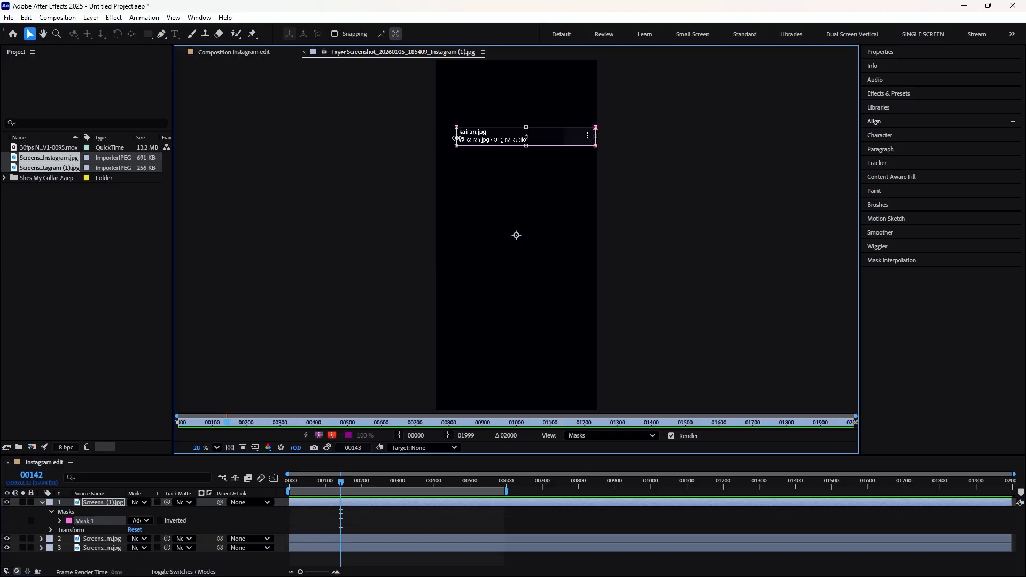
{"action": "left_click", "coordinate": [304, 51]}
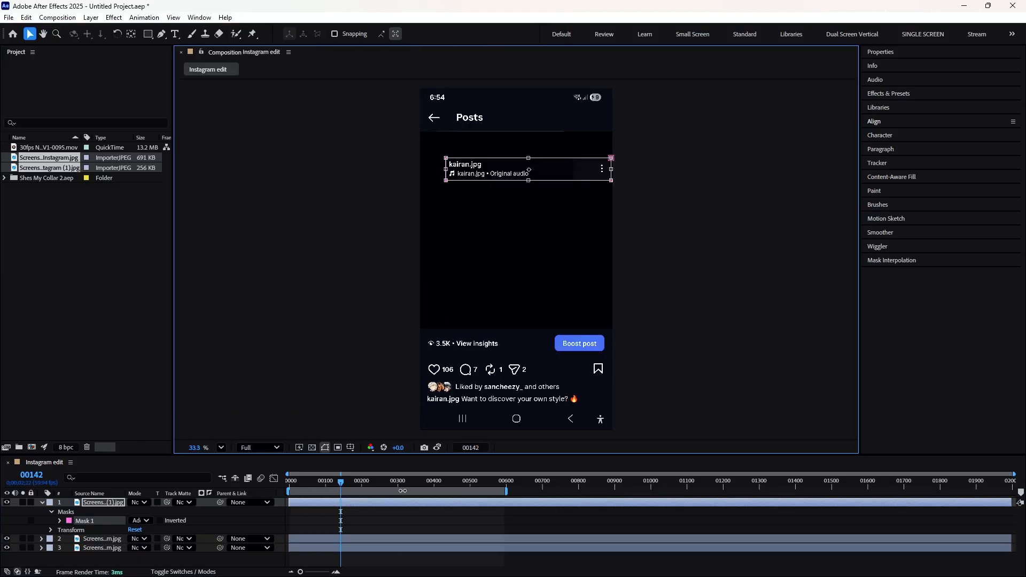
Step: Apply Color Key to the account row, keying its dark background at Color Tolerance 255, and move the row just below the Posts header
{"action": "left_click", "coordinate": [536, 178]}
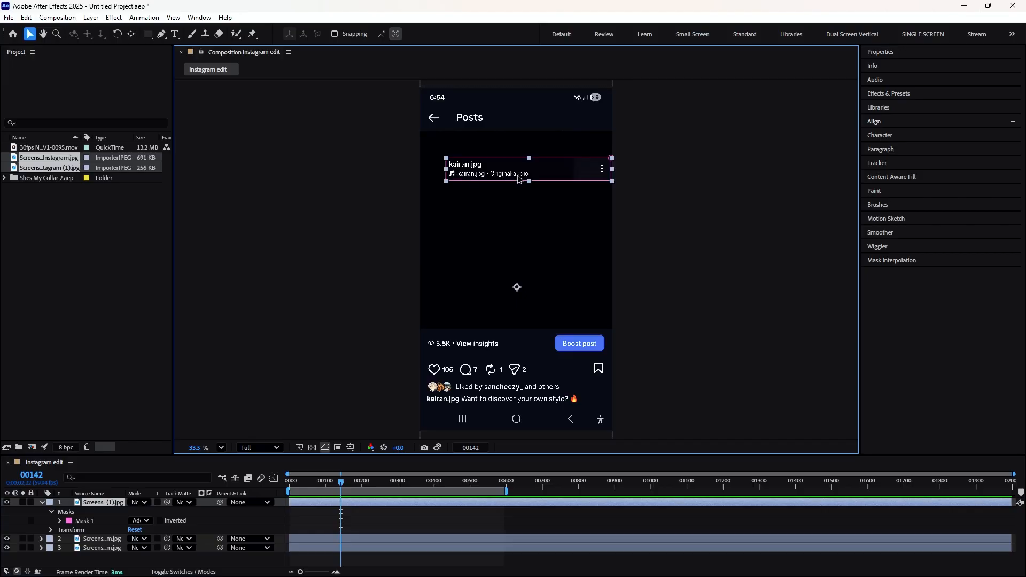
{"action": "left_click", "coordinate": [670, 184]}
{"action": "left_click", "coordinate": [571, 174]}
{"action": "key", "text": "ctrl+space"}
{"action": "type", "text": "color ke"}
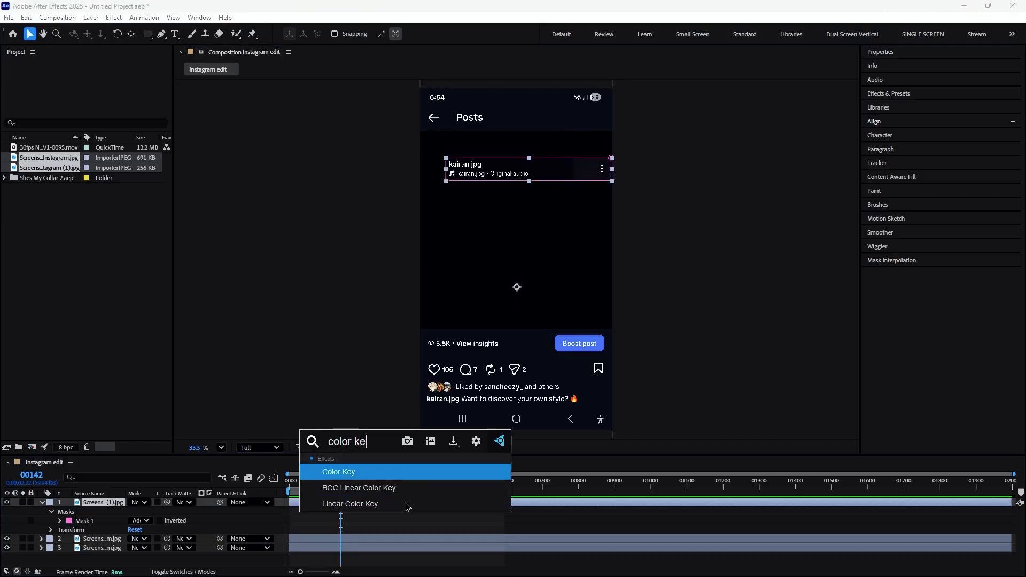
{"action": "left_click", "coordinate": [390, 473]}
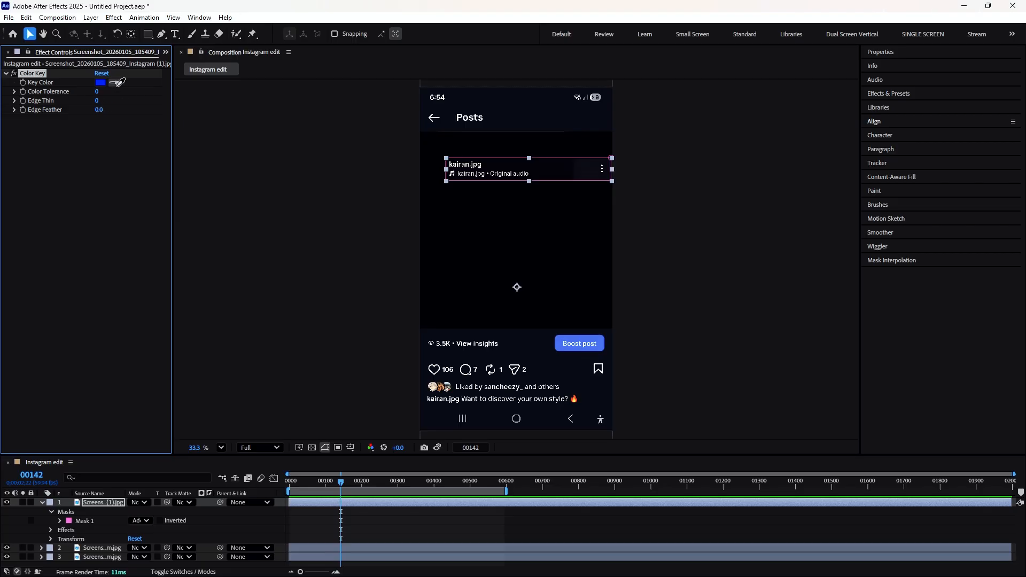
{"action": "left_click", "coordinate": [554, 173]}
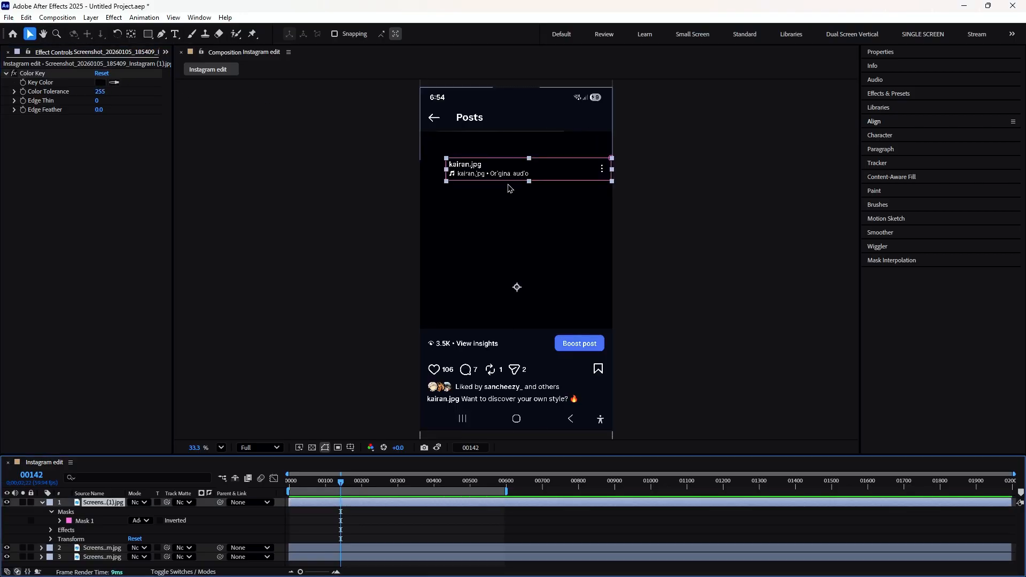
{"action": "left_click_drag", "start_coordinate": [526, 166], "coordinate": [529, 141]}
{"action": "left_click", "coordinate": [668, 230]}
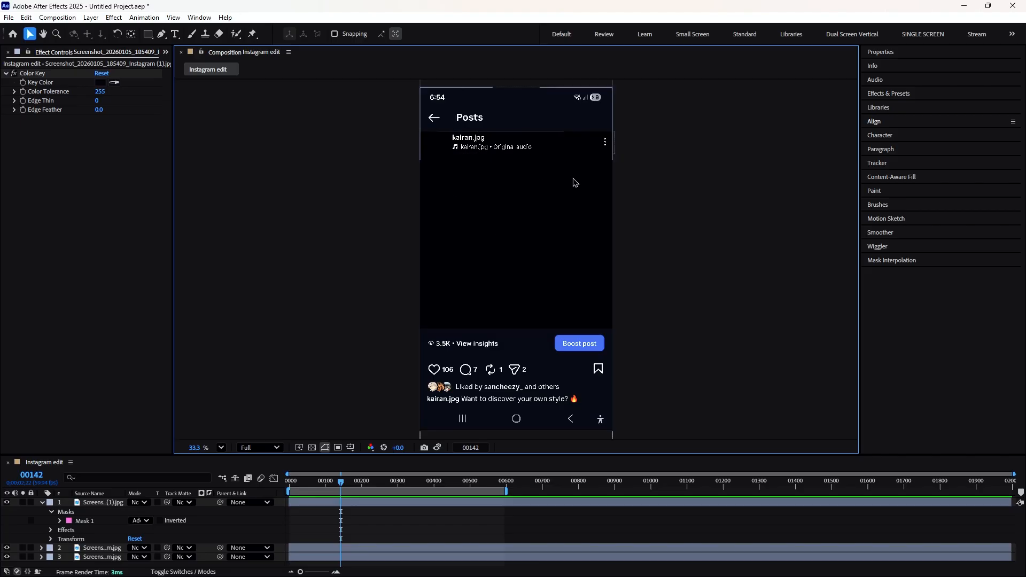
Step: Duplicate the keyed account row layer and delete the mask and the Color Key effect from the copy
{"action": "left_click", "coordinate": [409, 502]}
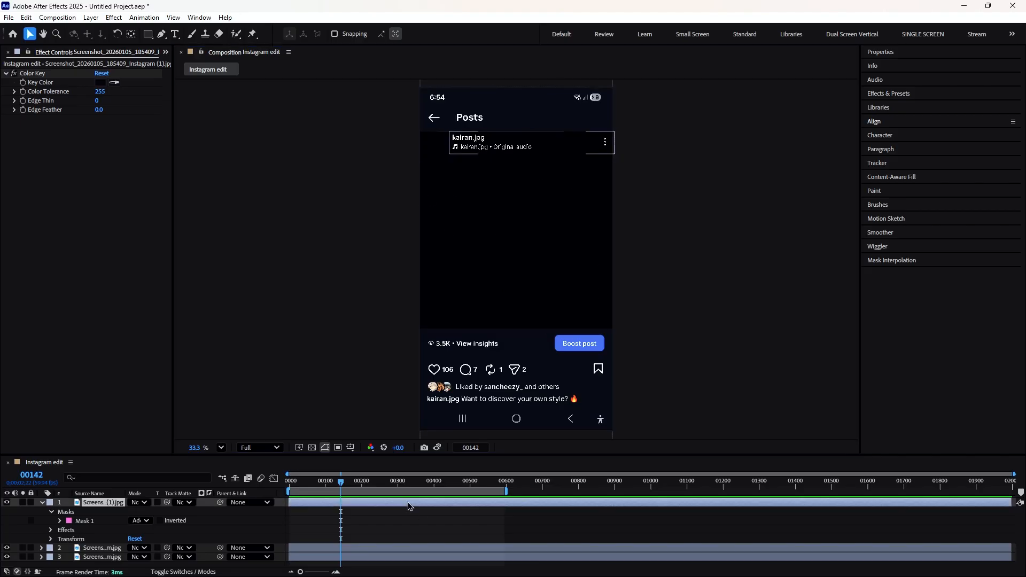
{"action": "key", "text": "ctrl+d"}
{"action": "key", "text": "m"}
{"action": "left_click", "coordinate": [105, 518]}
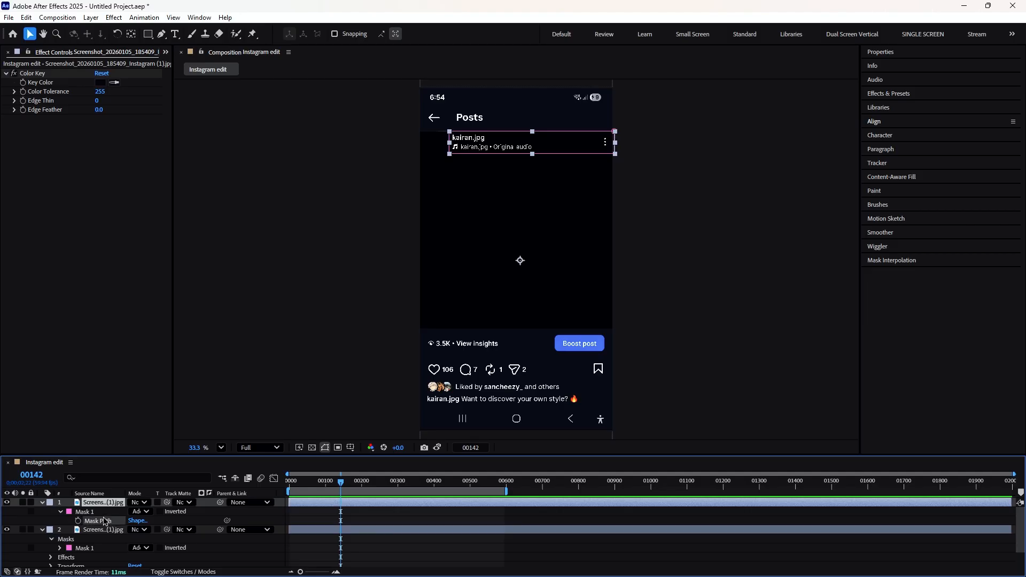
{"action": "key", "text": "="}
{"action": "key", "text": "BackSpace"}
{"action": "left_click", "coordinate": [114, 513]}
{"action": "left_click", "coordinate": [110, 504]}
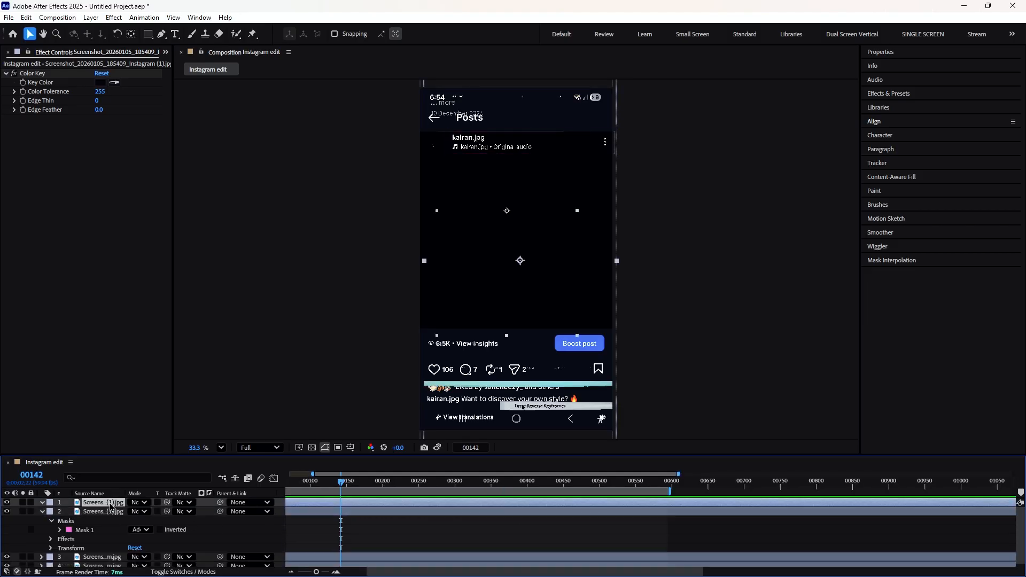
{"action": "left_click", "coordinate": [66, 74]}
{"action": "key", "text": "Delete"}
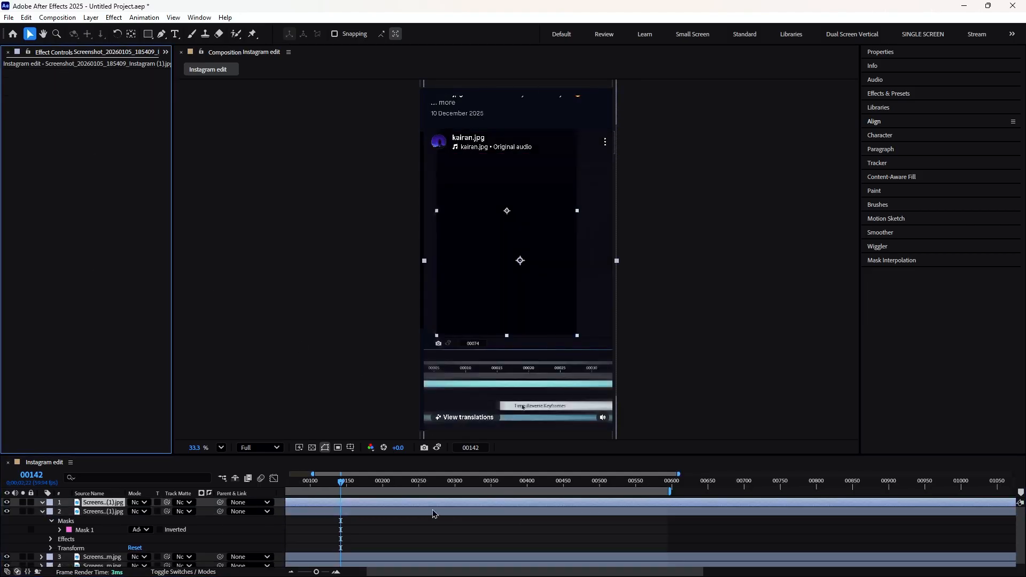
Step: Draw a circular mask around the profile picture on the duplicated screenshot layer
{"action": "scroll", "coordinate": [452, 207], "scroll_direction": "up", "scroll_amount": 8}
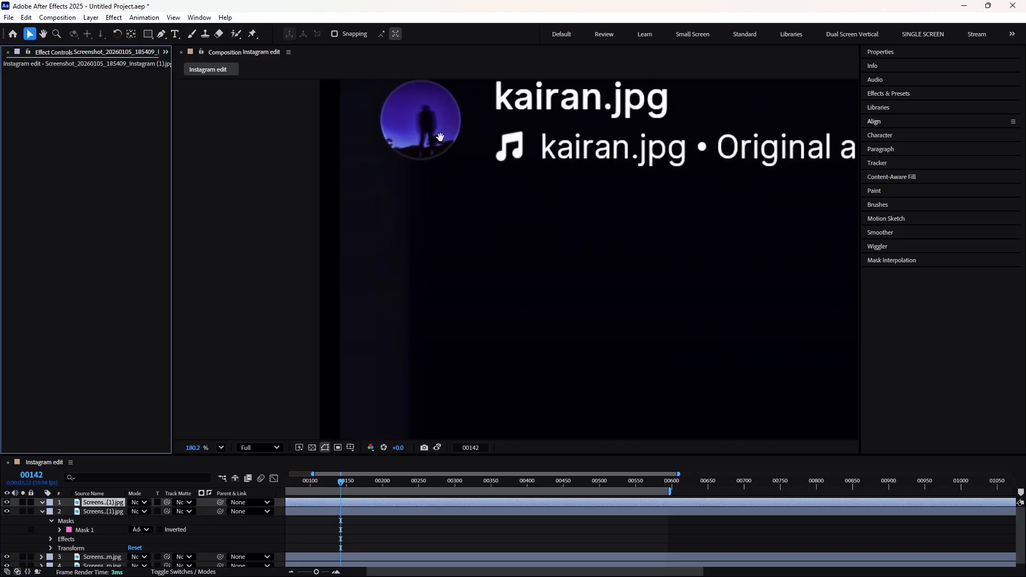
{"action": "scroll", "coordinate": [468, 255], "scroll_direction": "up", "scroll_amount": 2}
{"action": "left_click", "coordinate": [148, 34]}
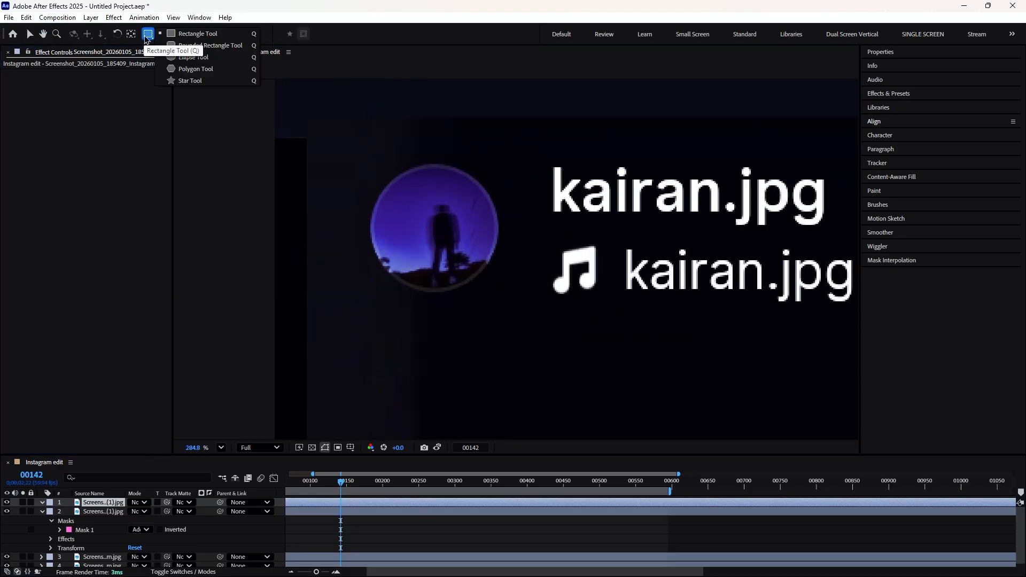
{"action": "left_click", "coordinate": [193, 58]}
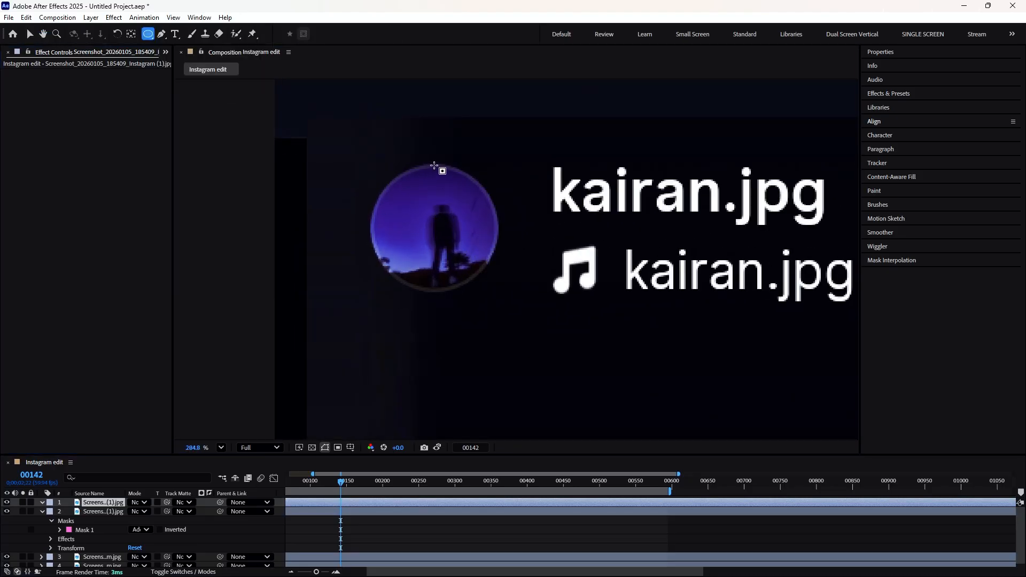
{"action": "left_click_drag", "start_coordinate": [368, 163], "coordinate": [499, 298]}
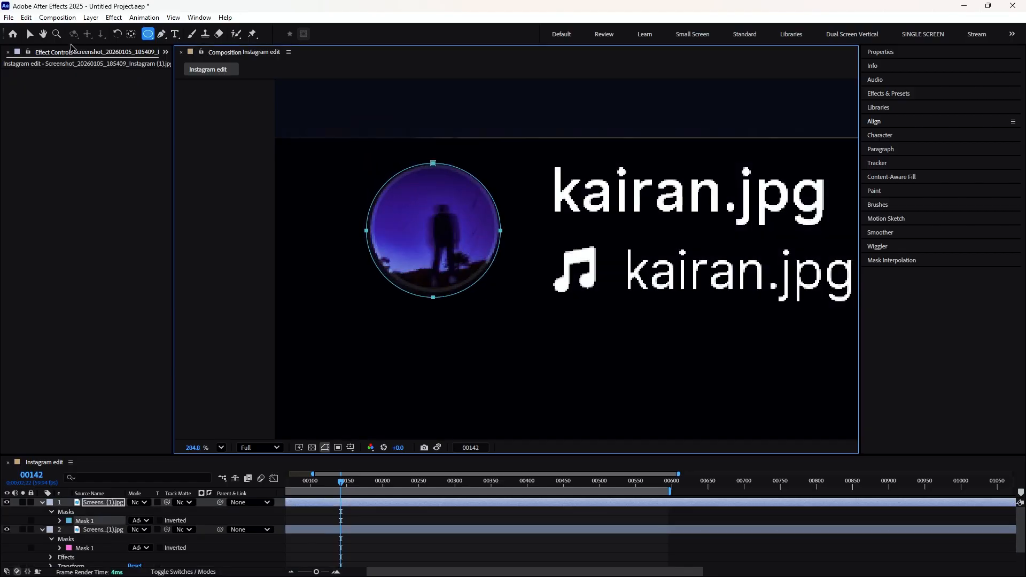
Step: Tighten all four sides of the circular mask to fit the edge of the profile picture
{"action": "left_click", "coordinate": [29, 34]}
{"action": "left_click", "coordinate": [436, 302]}
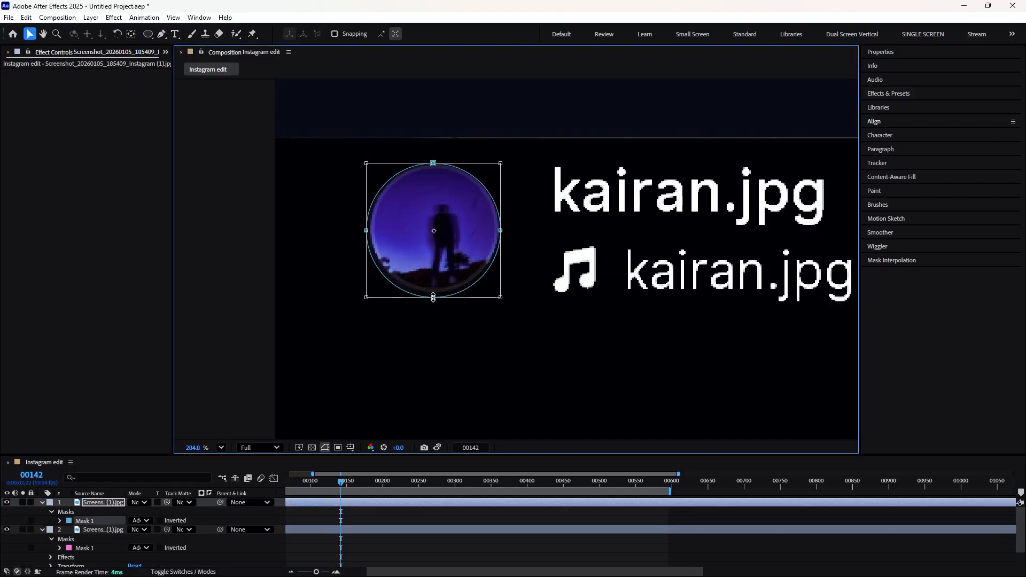
{"action": "left_click_drag", "start_coordinate": [433, 298], "coordinate": [434, 294]}
{"action": "left_click_drag", "start_coordinate": [433, 163], "coordinate": [434, 166]}
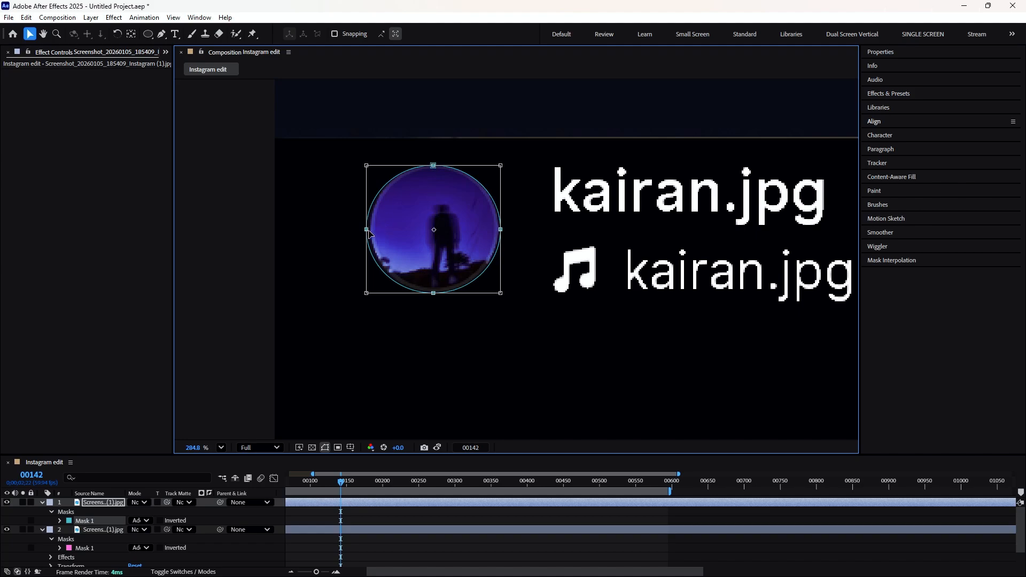
{"action": "left_click_drag", "start_coordinate": [366, 230], "coordinate": [371, 230]}
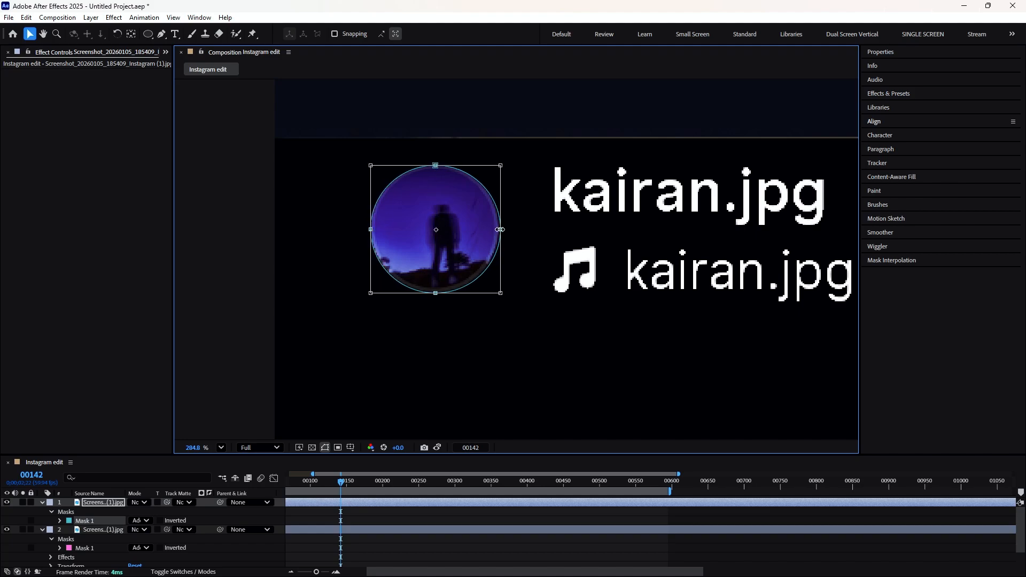
{"action": "left_click_drag", "start_coordinate": [500, 229], "coordinate": [498, 230]}
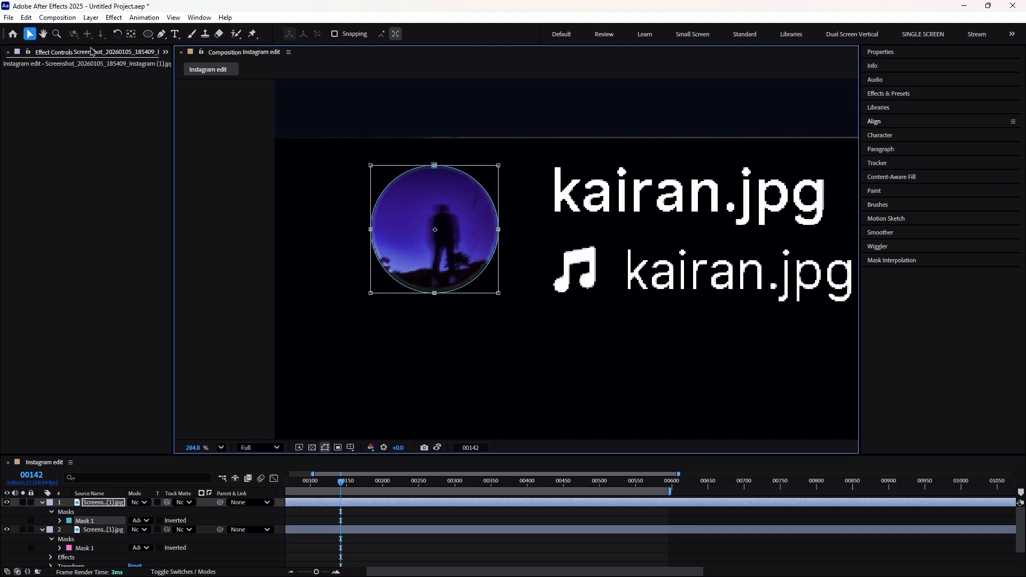
{"action": "left_click", "coordinate": [114, 193]}
{"action": "scroll", "coordinate": [400, 303], "scroll_direction": "down", "scroll_amount": 4}
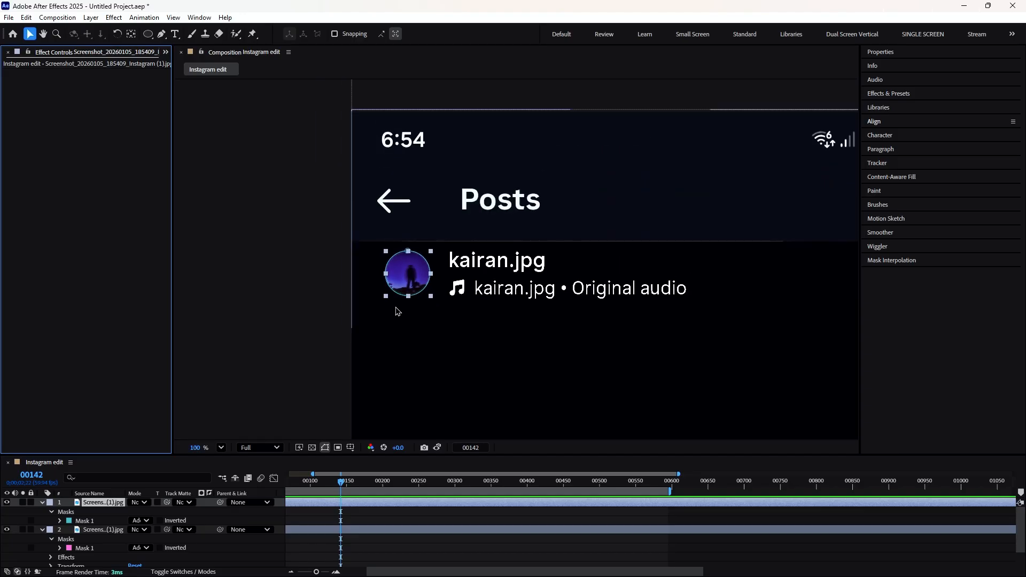
{"action": "left_click", "coordinate": [221, 448]}
{"action": "left_click", "coordinate": [237, 246]}
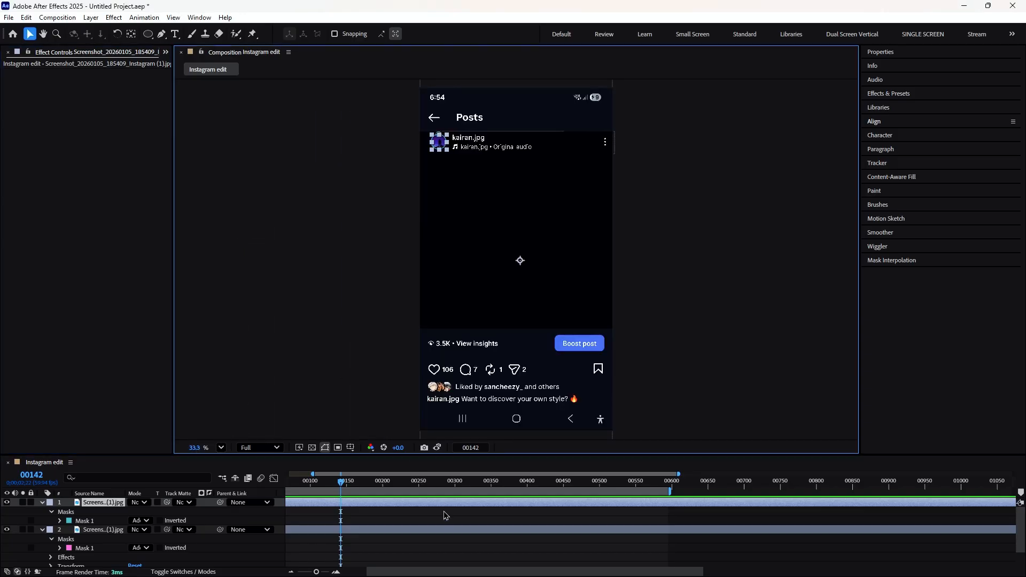
{"action": "left_click", "coordinate": [444, 518]}
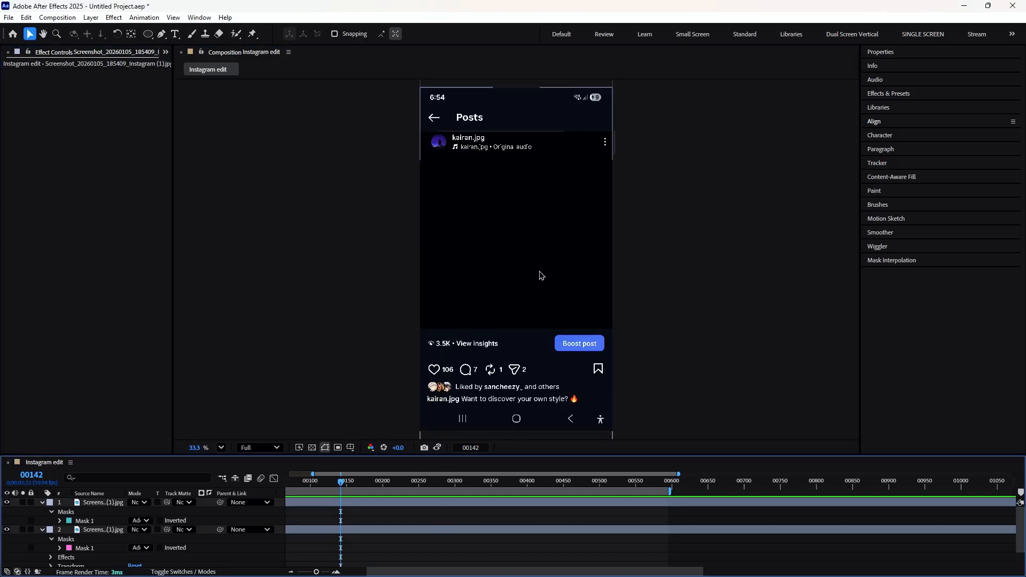
{"action": "left_click", "coordinate": [368, 436]}
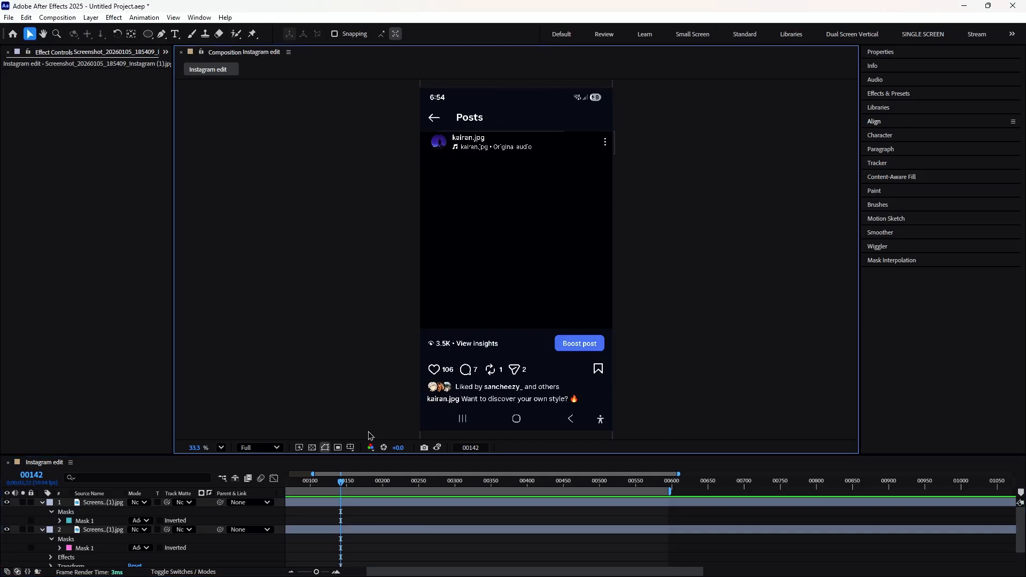
Step: Raise the upper edge of the Posts header layer's inverted mask slightly to hide the thin line, and collapse the layer properties
{"action": "left_click", "coordinate": [221, 448]}
{"action": "left_click", "coordinate": [252, 244]}
{"action": "left_click", "coordinate": [520, 259]}
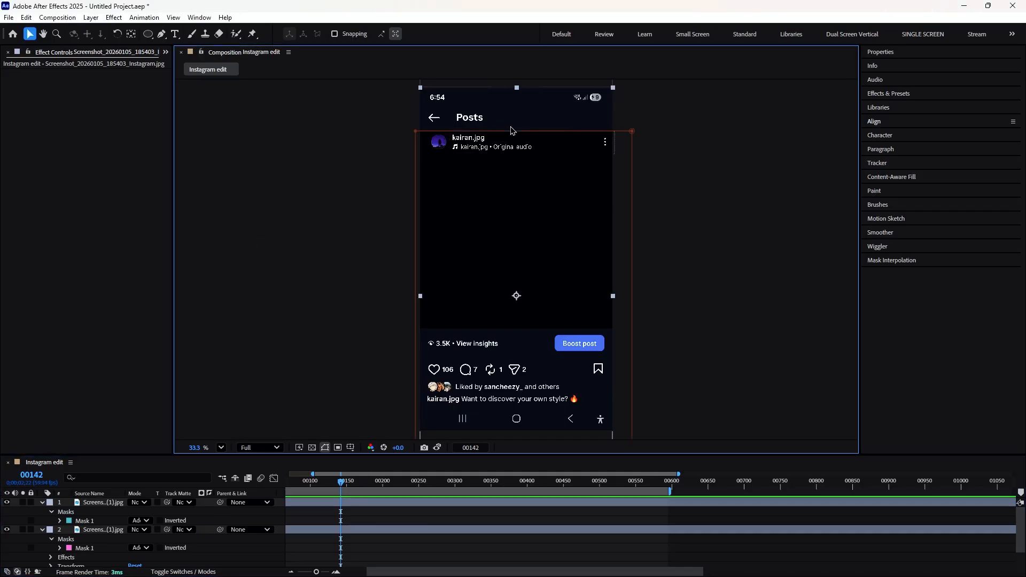
{"action": "left_click", "coordinate": [506, 134]}
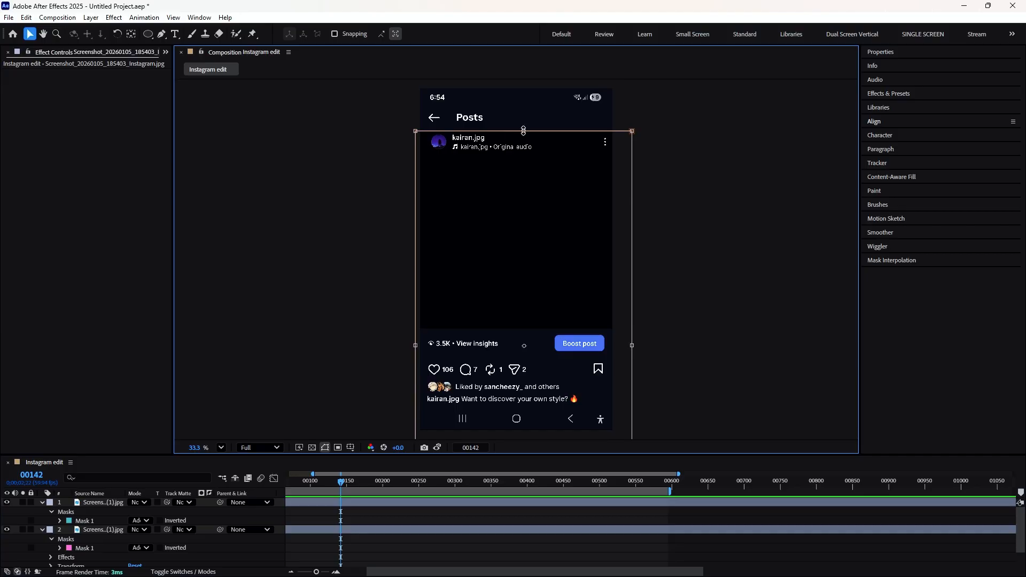
{"action": "left_click_drag", "start_coordinate": [523, 132], "coordinate": [524, 129]}
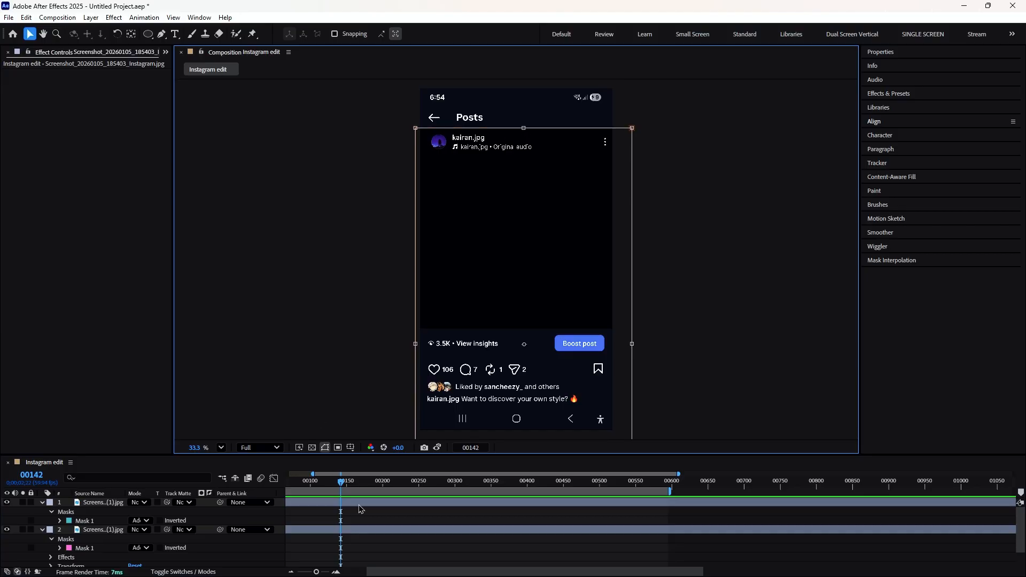
{"action": "left_click", "coordinate": [452, 545]}
{"action": "key", "text": "u"}
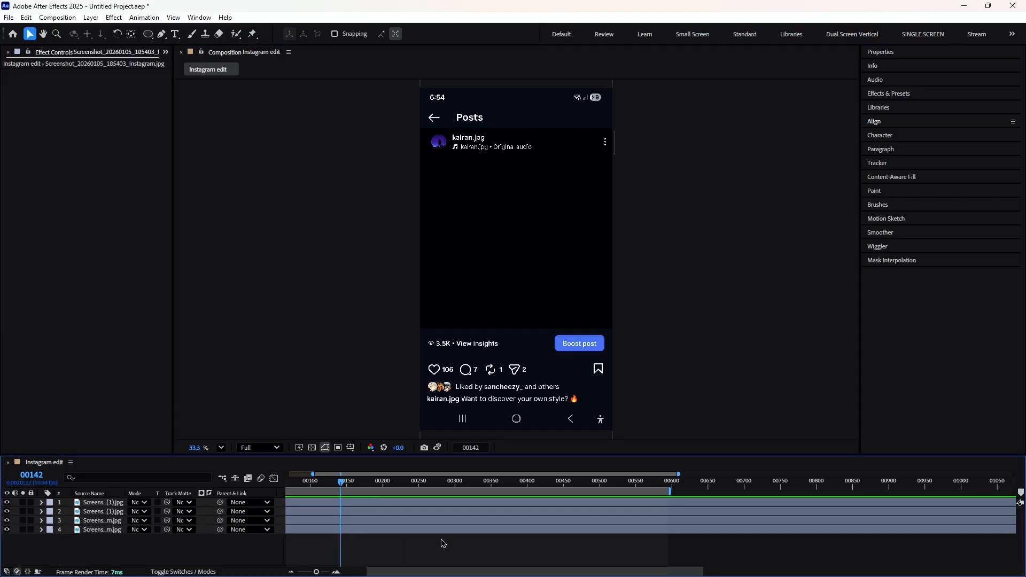
Step: Add the 30fps Nastea05_V1-0095.mov clip beneath all screenshot layers and shift it to the beginning of the timeline
{"action": "left_click", "coordinate": [7, 52]}
{"action": "left_click_drag", "start_coordinate": [48, 148], "coordinate": [272, 548]}
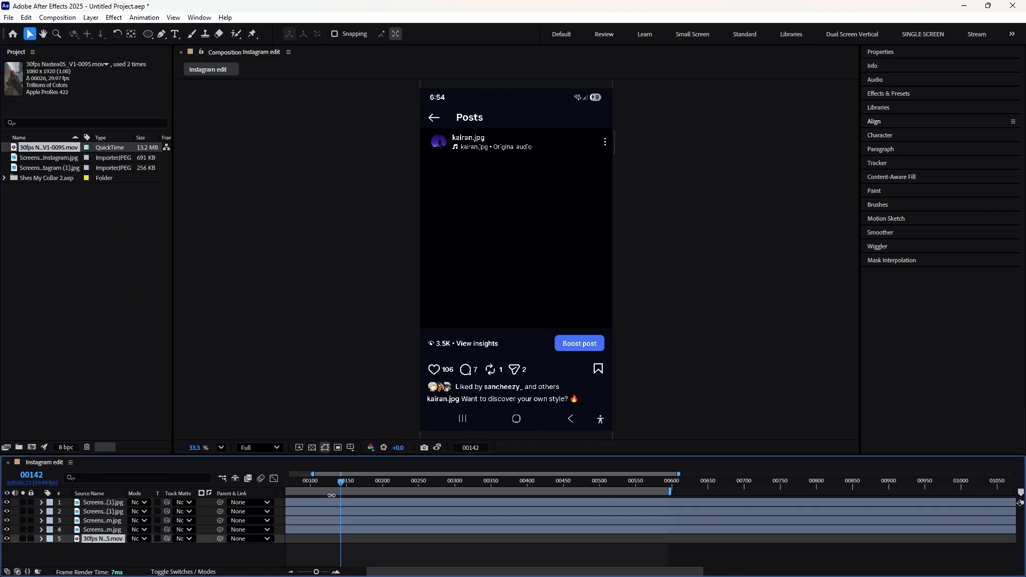
{"action": "key", "text": "["}
{"action": "left_click_drag", "start_coordinate": [340, 482], "coordinate": [363, 494]}
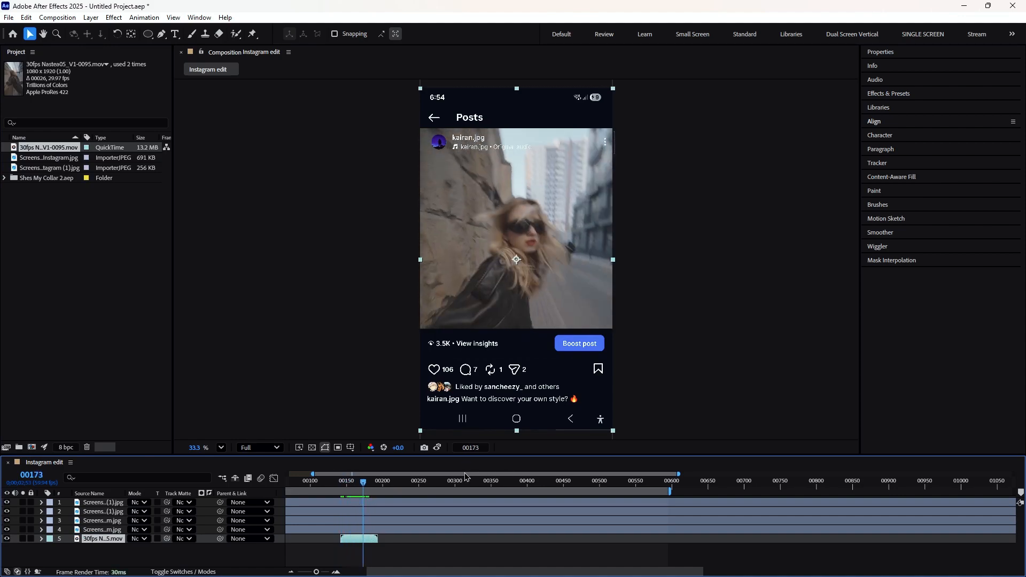
{"action": "left_click_drag", "start_coordinate": [464, 474], "coordinate": [421, 480]}
{"action": "left_click_drag", "start_coordinate": [401, 540], "coordinate": [299, 542]}
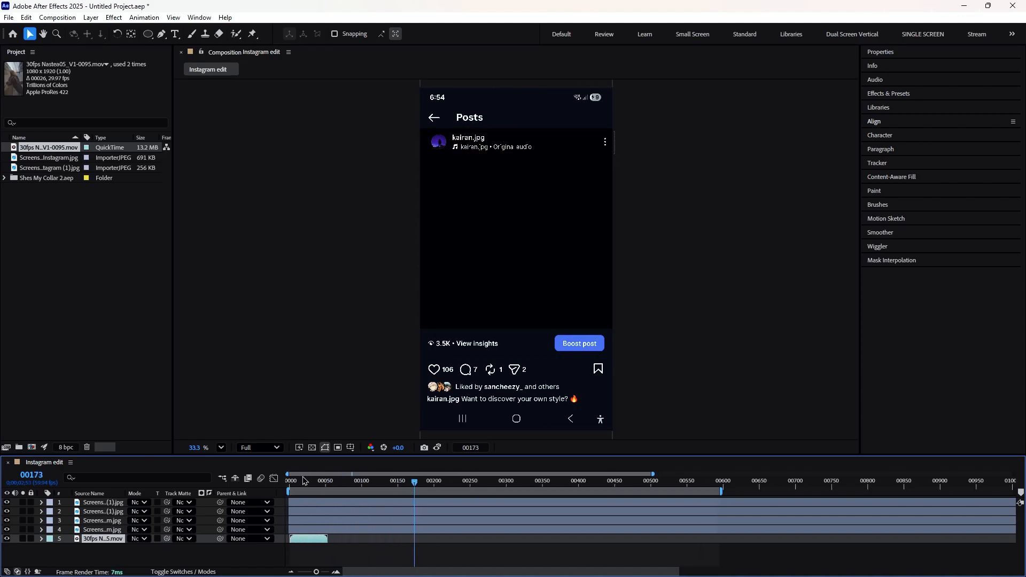
{"action": "left_click_drag", "start_coordinate": [302, 483], "coordinate": [307, 493]}
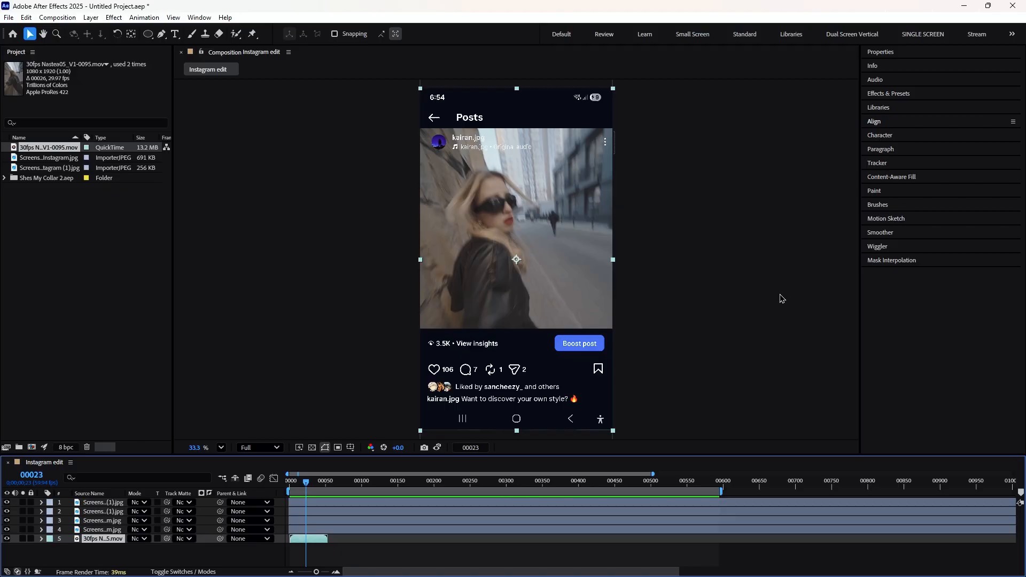
Step: Pre-compose the footer and Posts header screenshot layers separately, moving all attributes into each new composition
{"action": "right_click", "coordinate": [118, 530]}
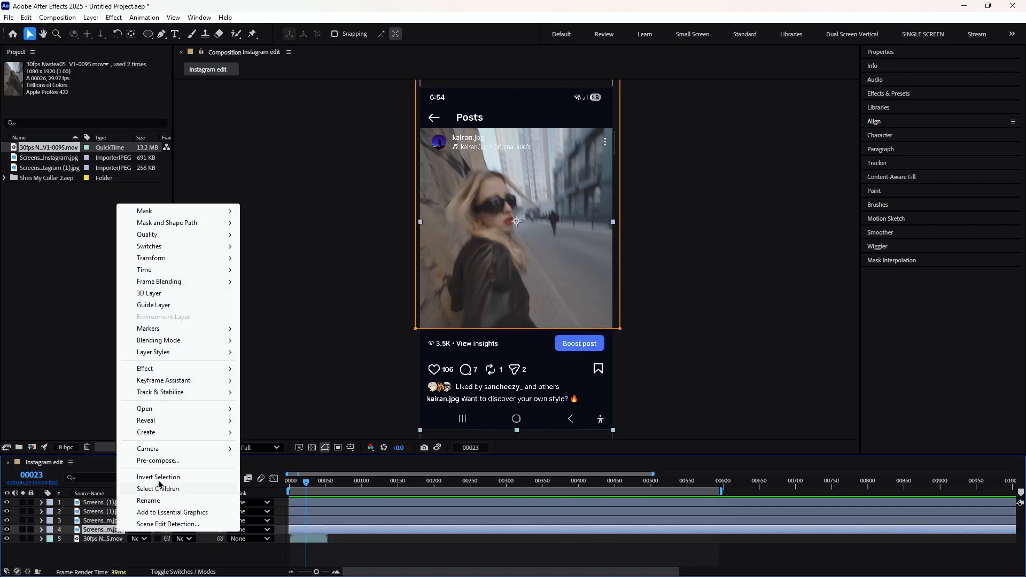
{"action": "left_click", "coordinate": [158, 461]}
{"action": "left_click", "coordinate": [426, 360]}
{"action": "left_click", "coordinate": [563, 369]}
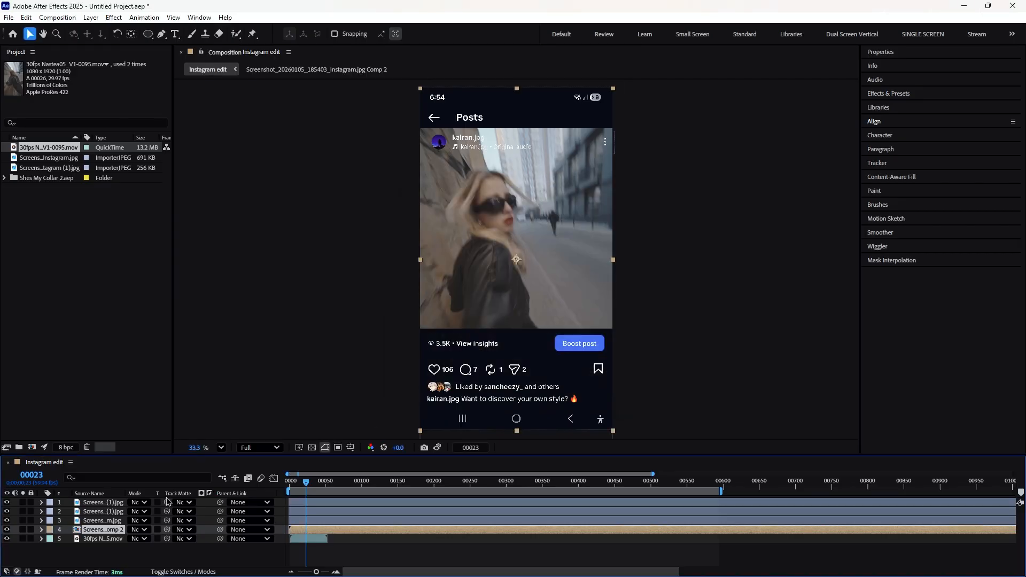
{"action": "right_click", "coordinate": [99, 521]}
{"action": "left_click", "coordinate": [147, 454]}
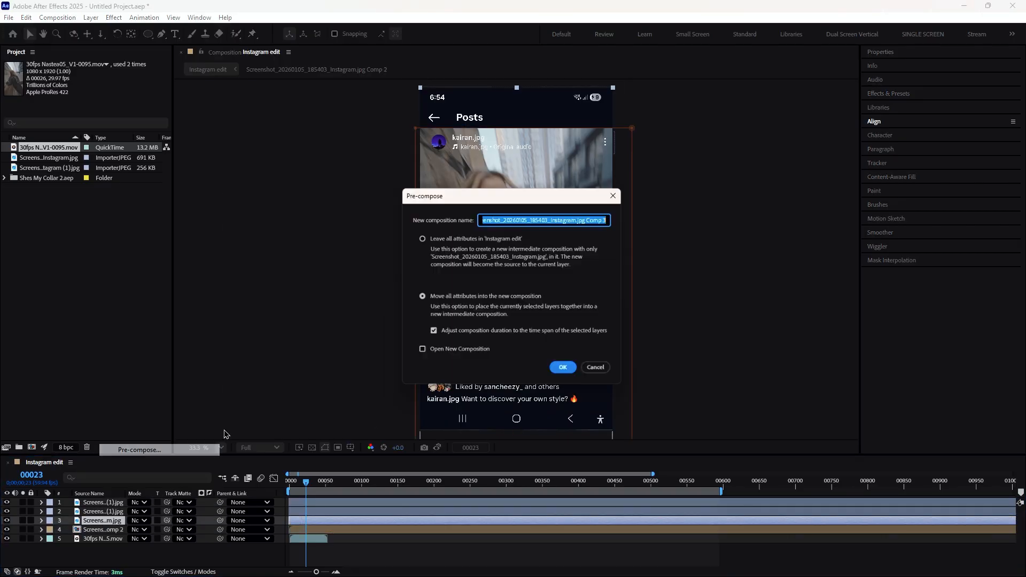
{"action": "left_click", "coordinate": [489, 297]}
{"action": "left_click", "coordinate": [568, 371]}
Step: Pre-compose the two profile picture and username layers together into one composition, moving all attributes into it
{"action": "left_click", "coordinate": [115, 511]}
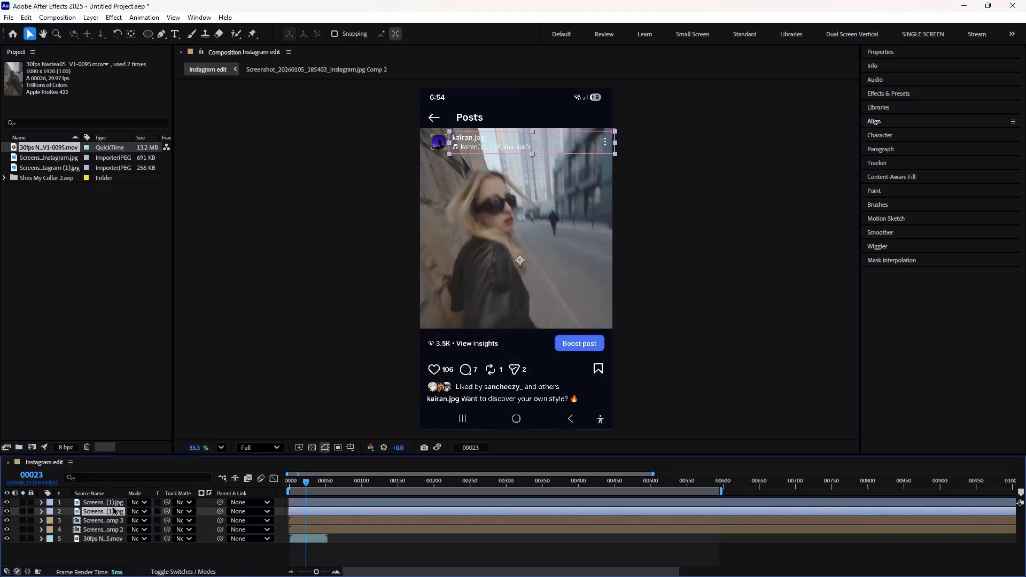
{"action": "left_click", "coordinate": [114, 504], "text": "shift"}
{"action": "right_click", "coordinate": [114, 512]}
{"action": "left_click", "coordinate": [173, 441]}
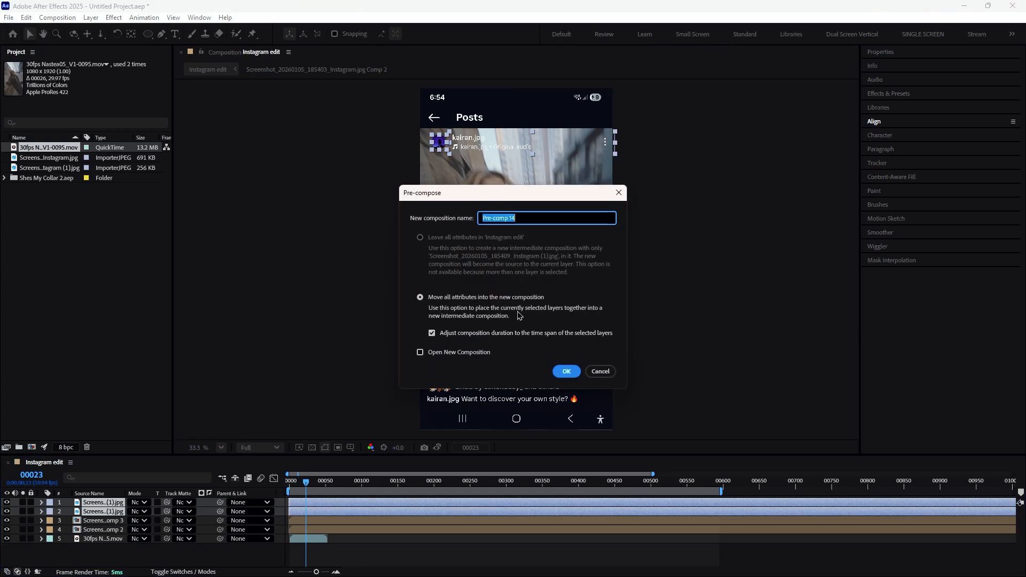
{"action": "left_click", "coordinate": [565, 369]}
Step: Open the footer pre-composition at its first frame and duplicate its screenshot layer four times
{"action": "double_click", "coordinate": [375, 521]}
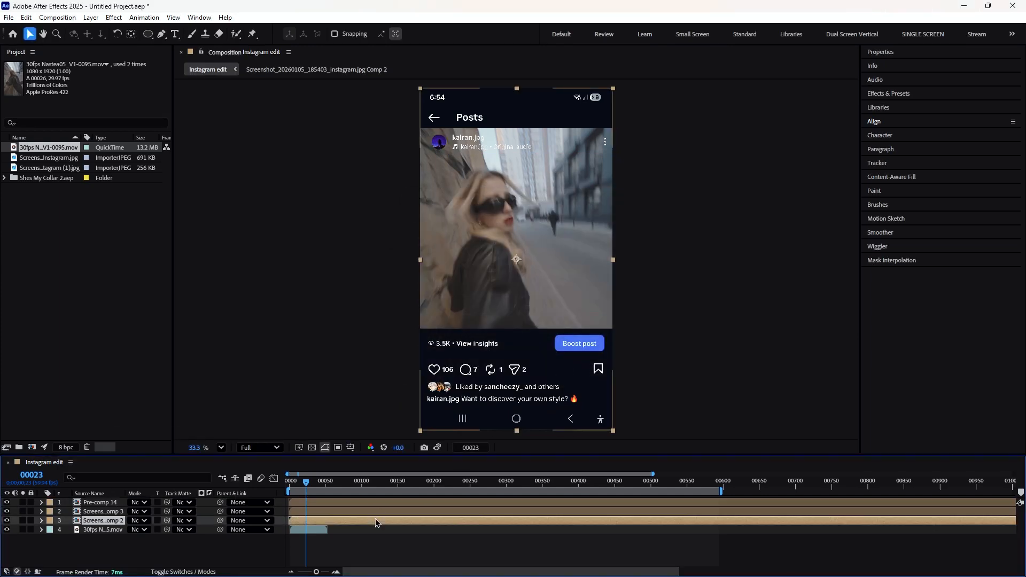
{"action": "mouse_move", "coordinate": [297, 484]}
{"action": "left_mouse_down"}
{"action": "mouse_move", "coordinate": [380, 486]}
{"action": "mouse_move", "coordinate": [283, 484]}
{"action": "left_mouse_up"}
{"action": "scroll", "coordinate": [565, 339], "scroll_direction": "up", "scroll_amount": 4}
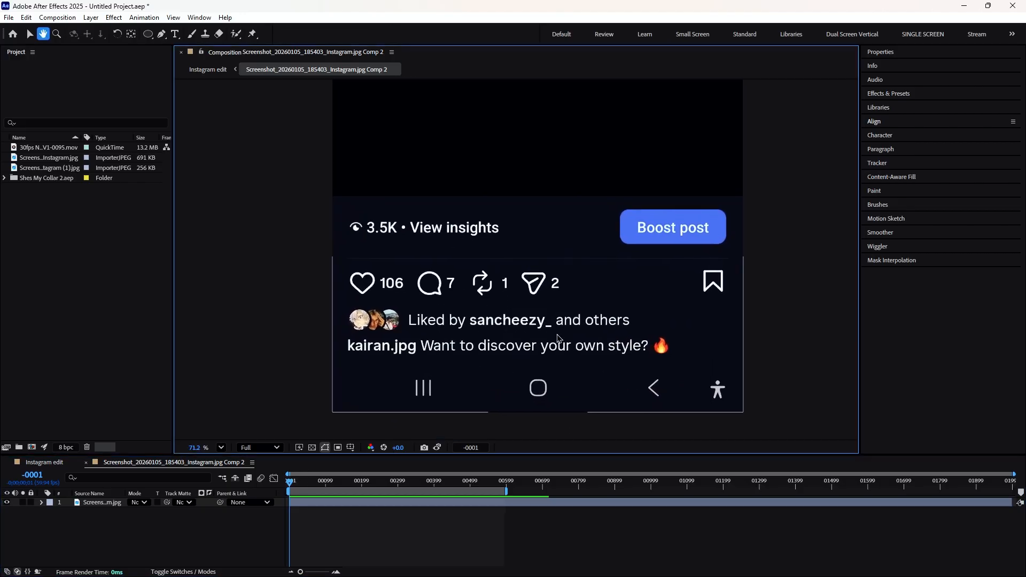
{"action": "left_click", "coordinate": [366, 504]}
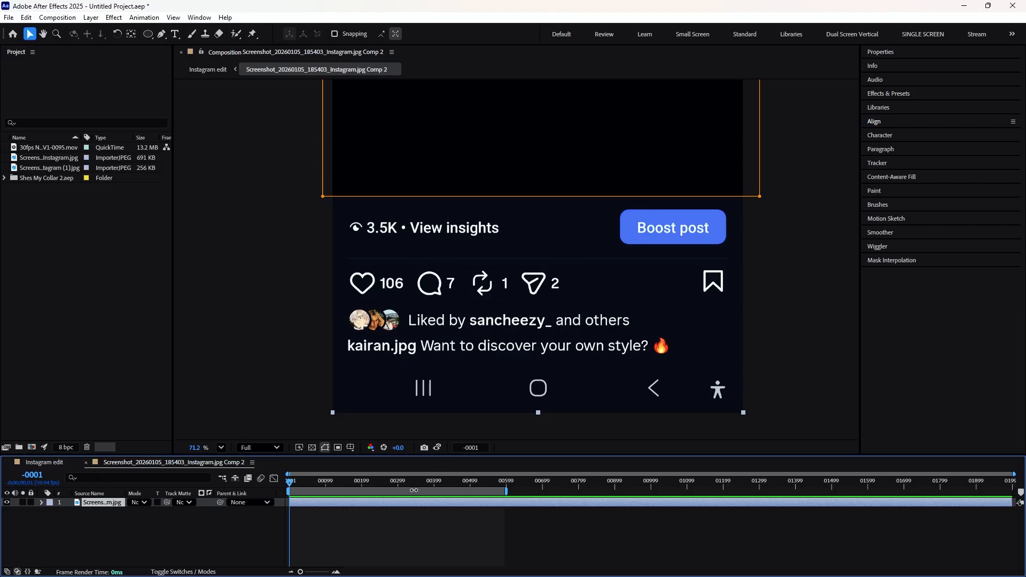
{"action": "key", "text": "ctrl+d"}
{"action": "key", "text": "ctrl+d"}
{"action": "key", "text": "ctrl+d"}
{"action": "key", "text": "ctrl+d"}
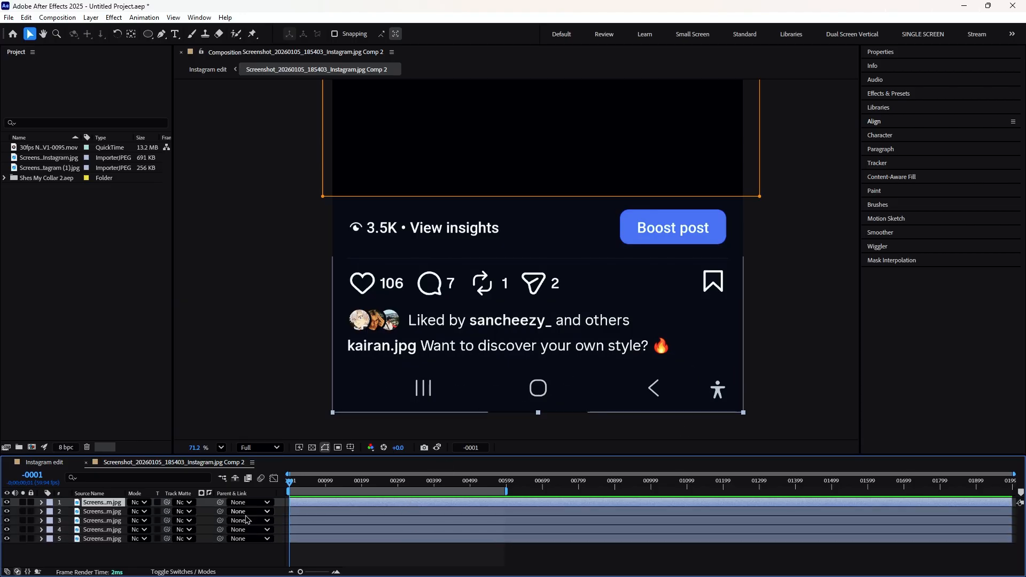
Step: Draw a rectangular mask around the "3.5K • View insights" text on the topmost screenshot copy
{"action": "left_click", "coordinate": [109, 540]}
{"action": "left_click", "coordinate": [111, 530]}
{"action": "left_click", "coordinate": [111, 521]}
{"action": "left_click", "coordinate": [113, 503]}
{"action": "left_click", "coordinate": [110, 539]}
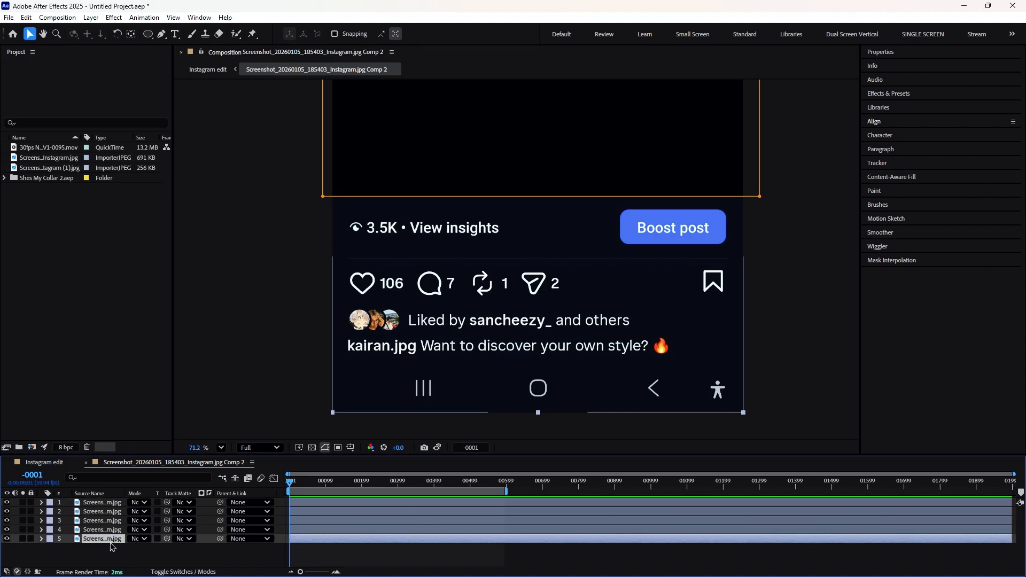
{"action": "left_click", "coordinate": [113, 504]}
{"action": "left_click", "coordinate": [149, 34]}
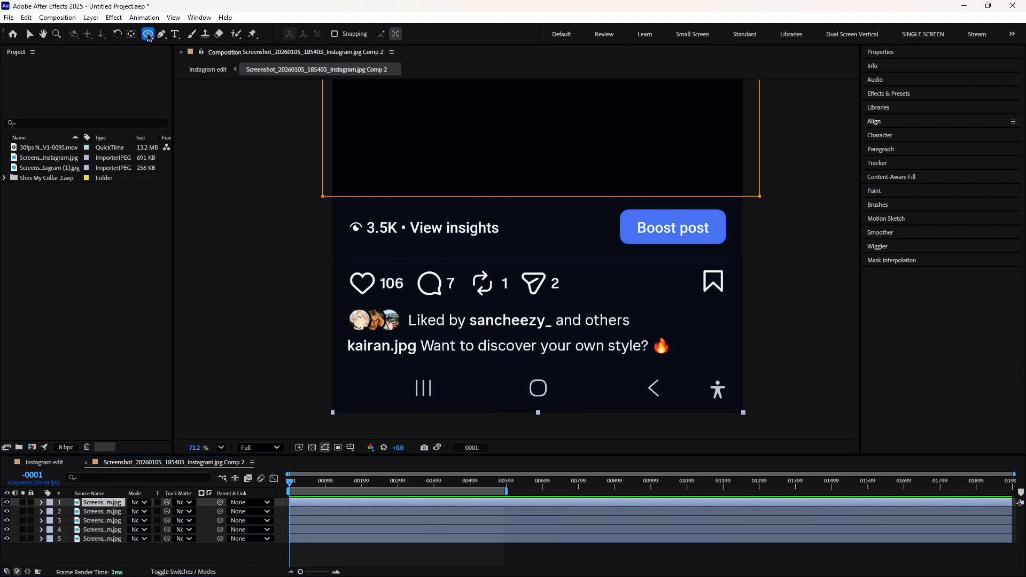
{"action": "left_click", "coordinate": [185, 35]}
{"action": "mouse_move", "coordinate": [337, 212]}
{"action": "left_mouse_down"}
{"action": "mouse_move", "coordinate": [522, 248]}
{"action": "mouse_move", "coordinate": [508, 245]}
{"action": "left_mouse_up"}
{"action": "key", "text": "u"}
Step: Draw a rectangular mask around the Boost post button on the second screenshot copy and try adjusting its upper edge
{"action": "left_click", "coordinate": [326, 513]}
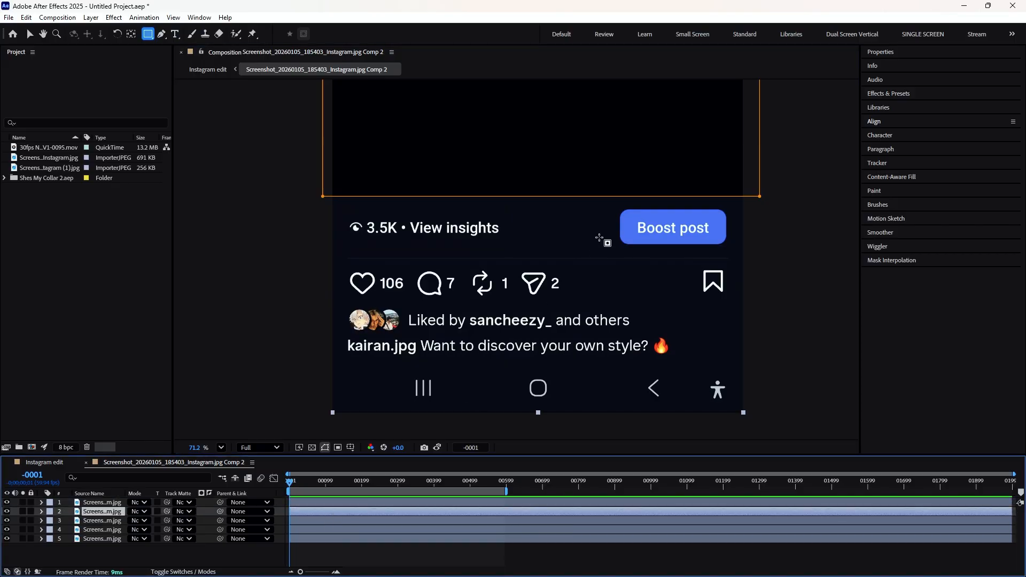
{"action": "left_click_drag", "start_coordinate": [604, 210], "coordinate": [739, 252]}
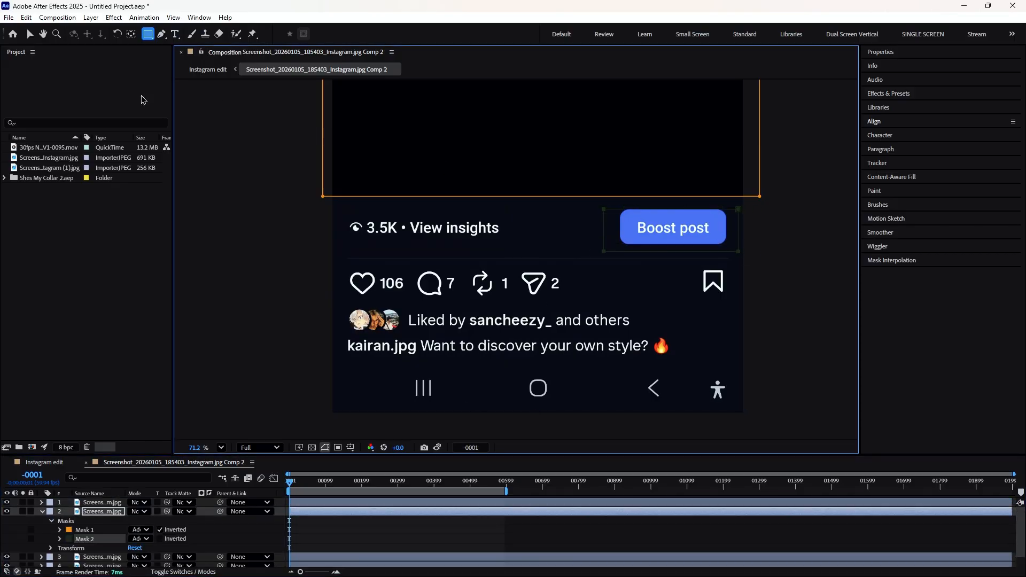
{"action": "left_click", "coordinate": [30, 34]}
{"action": "double_click", "coordinate": [668, 206]}
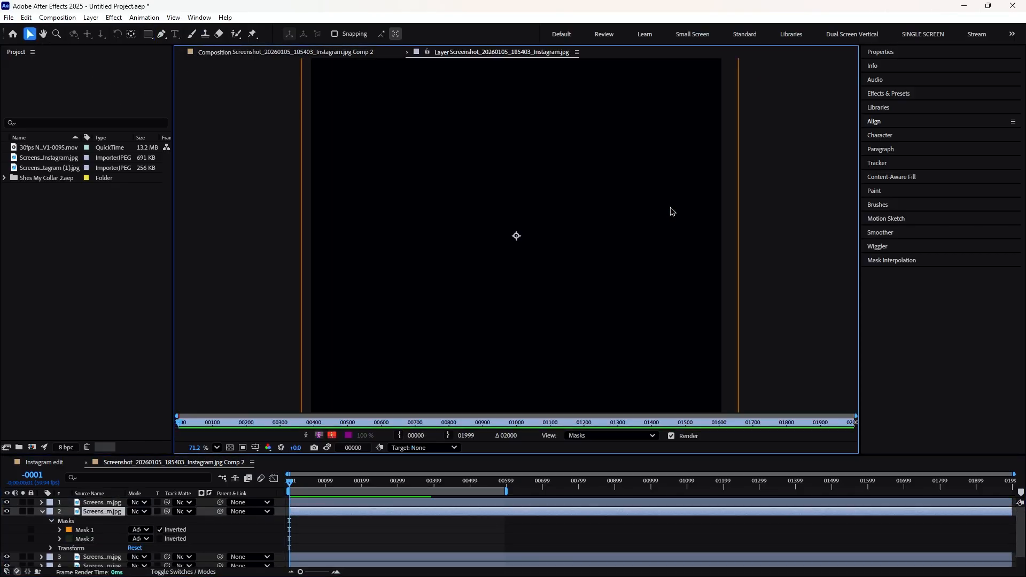
{"action": "left_click", "coordinate": [409, 52]}
{"action": "left_click", "coordinate": [734, 210]}
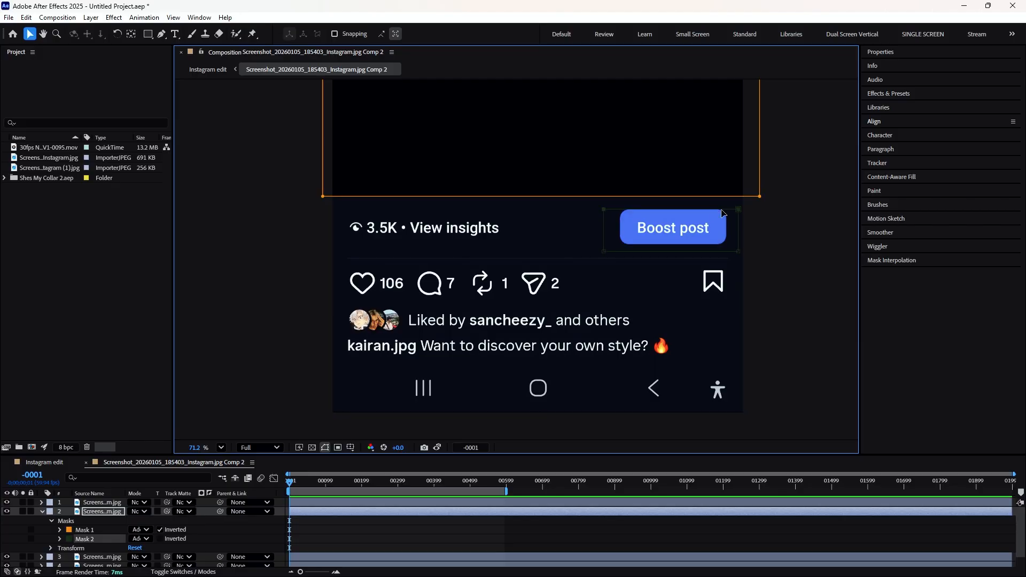
{"action": "double_click", "coordinate": [727, 211]}
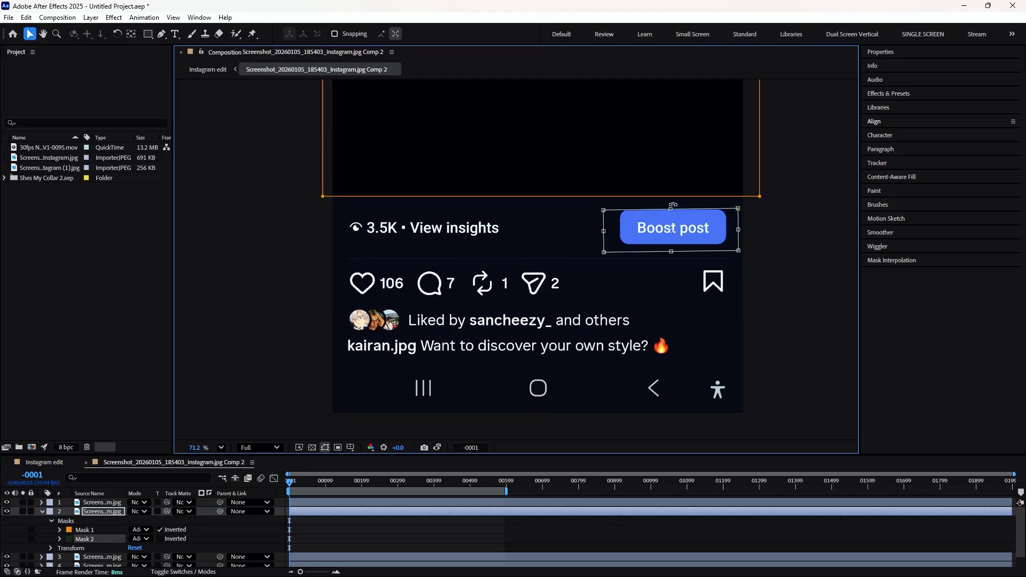
{"action": "left_click_drag", "start_coordinate": [673, 209], "coordinate": [671, 204]}
{"action": "left_click", "coordinate": [444, 528]}
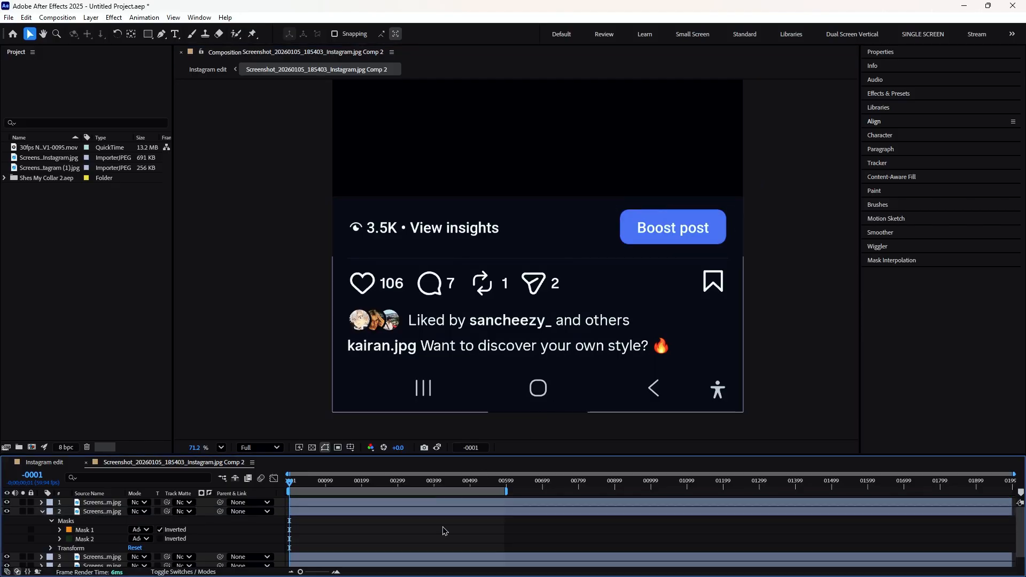
{"action": "key", "text": "u"}
Step: Delete the inverted mask from the third screenshot copy and draw a rectangular mask around the like, comment, repost, share and bookmark row
{"action": "left_click", "coordinate": [448, 521]}
{"action": "left_click", "coordinate": [148, 34]}
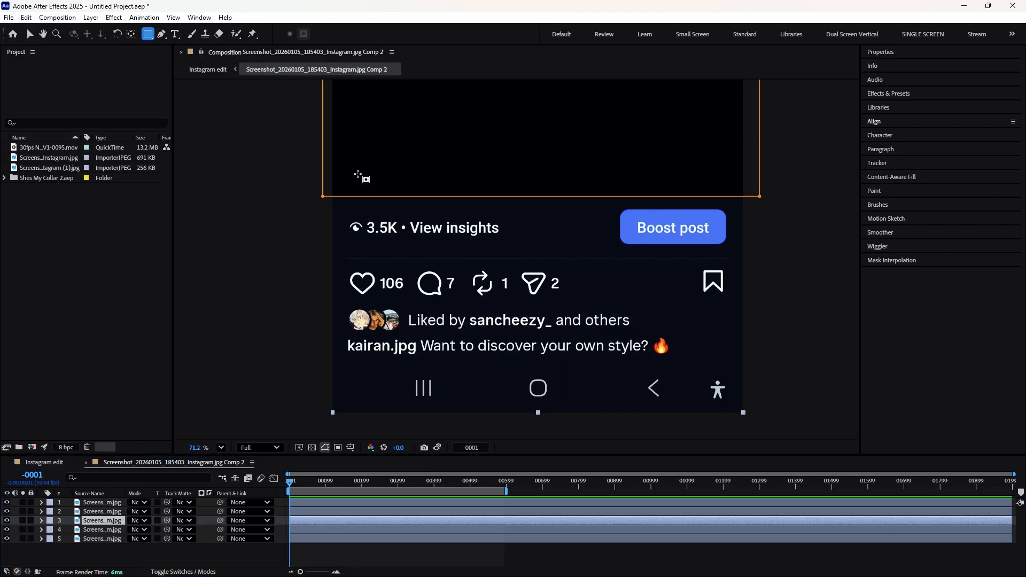
{"action": "left_click", "coordinate": [339, 266]}
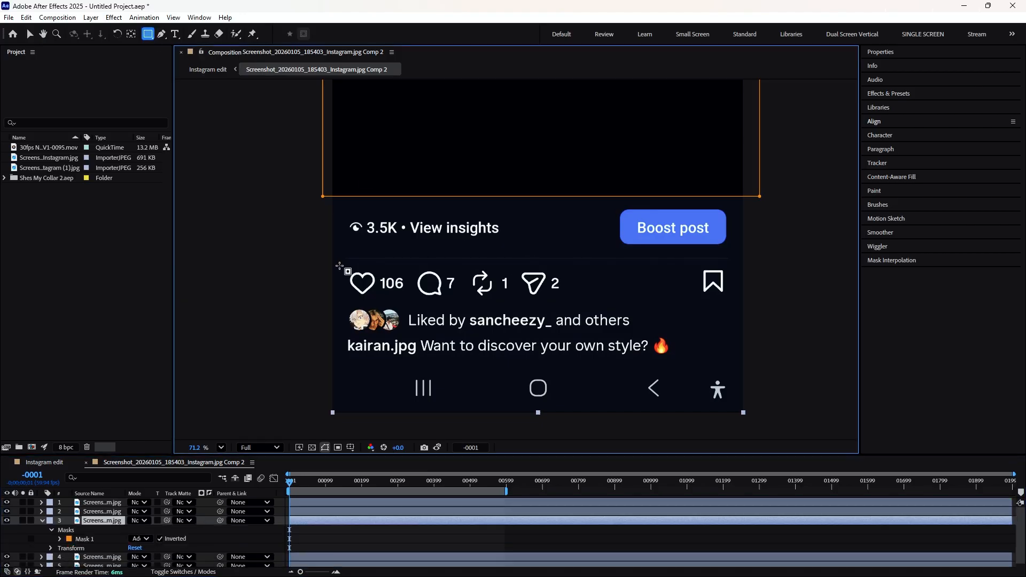
{"action": "key", "text": "ctrl+z"}
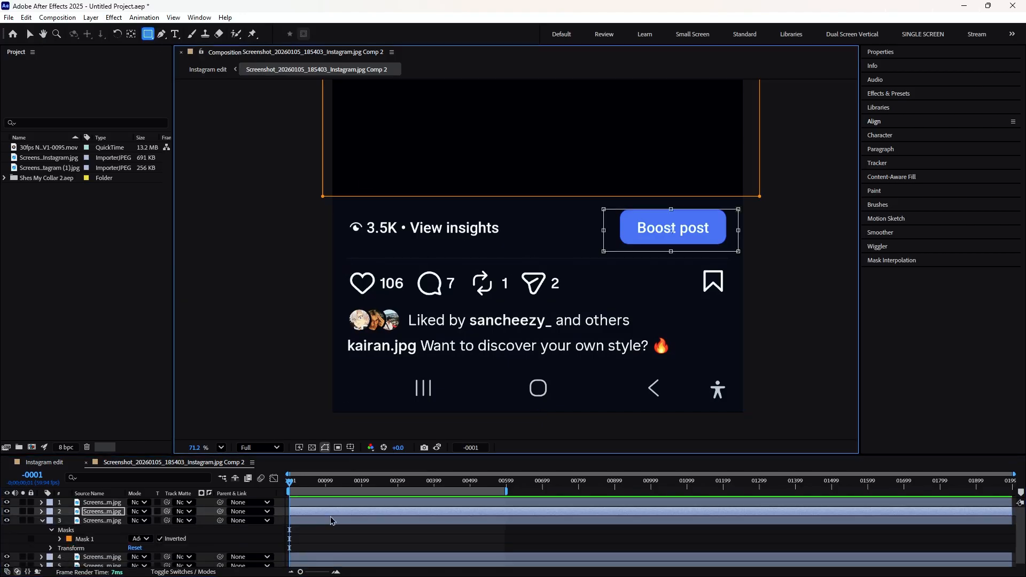
{"action": "left_click", "coordinate": [202, 534]}
{"action": "left_click", "coordinate": [115, 540]}
{"action": "key", "text": "Delete"}
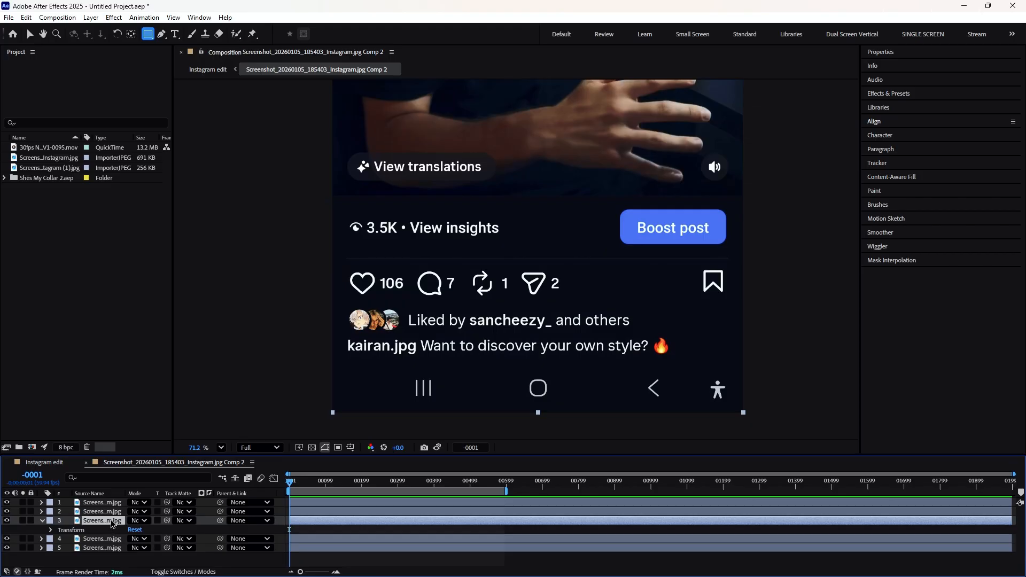
{"action": "left_click_drag", "start_coordinate": [340, 252], "coordinate": [736, 307]}
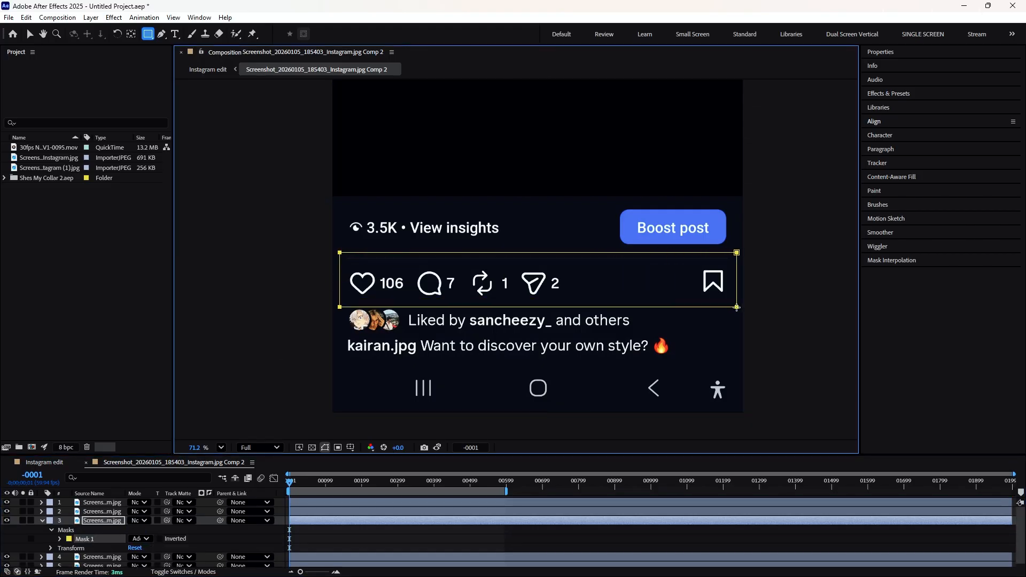
Step: Delete both masks from the second screenshot copy and draw a new rectangular mask closely around the Boost post button
{"action": "left_click", "coordinate": [403, 513]}
{"action": "key", "text": "m"}
{"action": "key", "text": "m"}
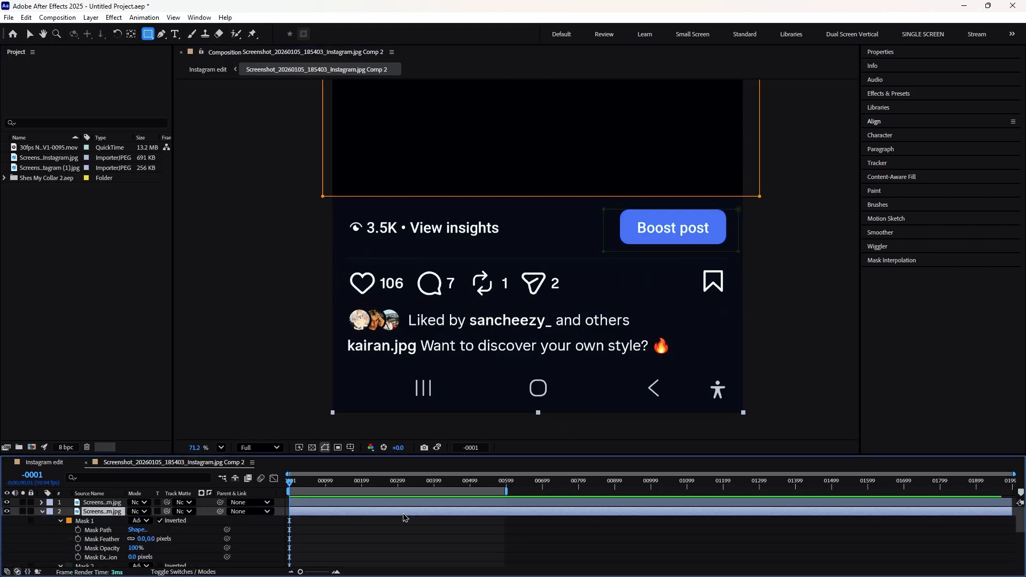
{"action": "key", "text": "m"}
{"action": "left_click", "coordinate": [376, 521]}
{"action": "key", "text": "m"}
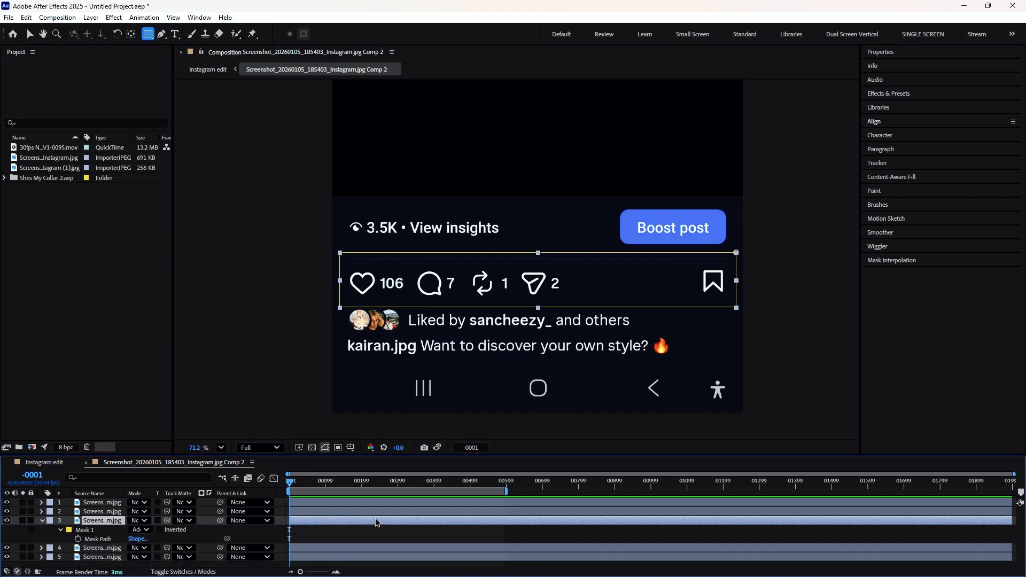
{"action": "left_click", "coordinate": [102, 511]}
{"action": "key", "text": "m"}
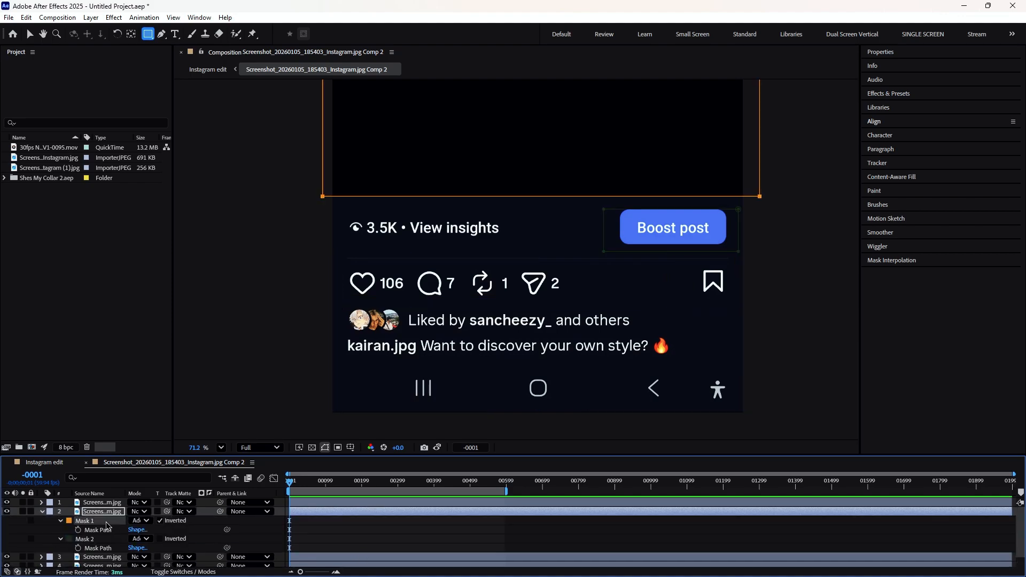
{"action": "left_click", "coordinate": [103, 525]}
{"action": "key", "text": "Delete"}
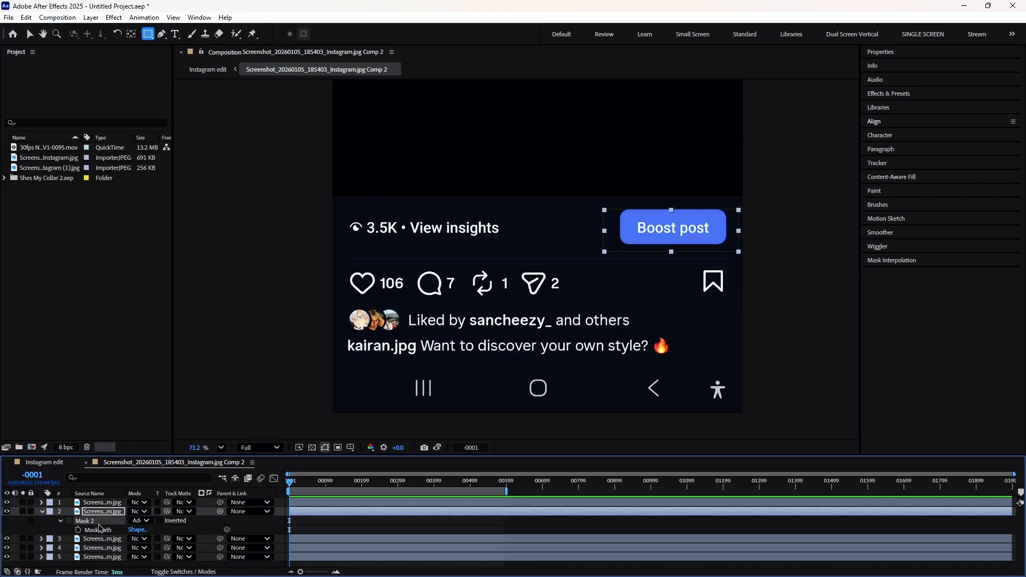
{"action": "key", "text": "Delete"}
{"action": "left_click_drag", "start_coordinate": [611, 206], "coordinate": [730, 251]}
Step: Draw rectangular masks around the liked-by and caption lines on the fourth screenshot copy and around the phone navigation bar on the fifth
{"action": "left_click", "coordinate": [344, 533]}
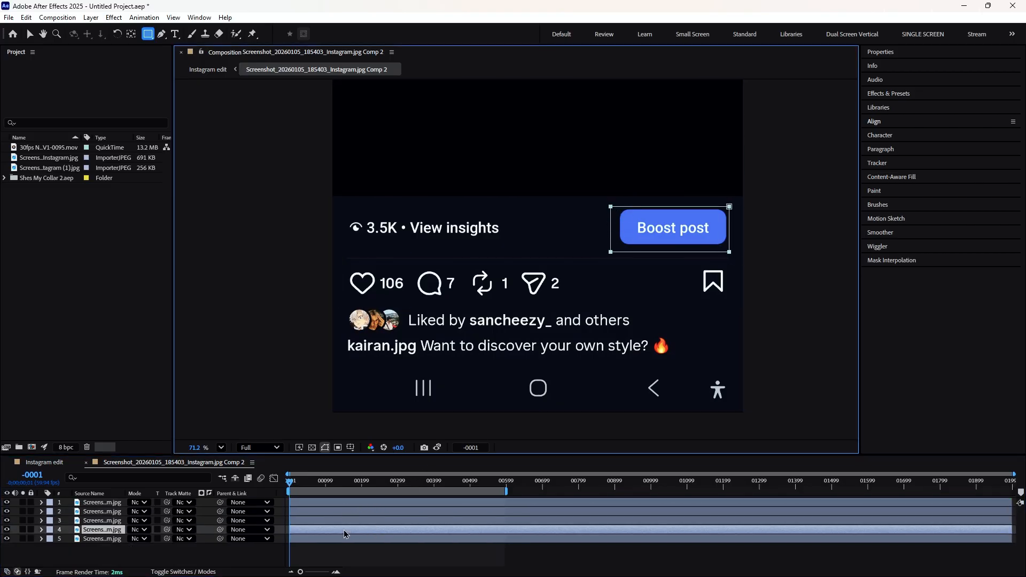
{"action": "left_click_drag", "start_coordinate": [341, 304], "coordinate": [696, 368]}
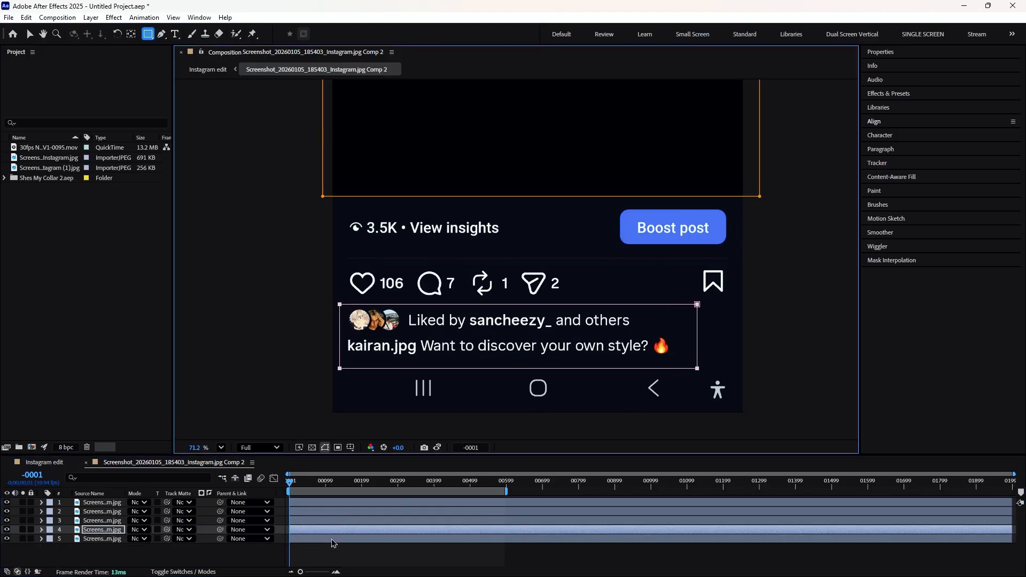
{"action": "left_click", "coordinate": [331, 543]}
{"action": "left_click_drag", "start_coordinate": [359, 368], "coordinate": [740, 416]}
{"action": "left_click", "coordinate": [457, 551]}
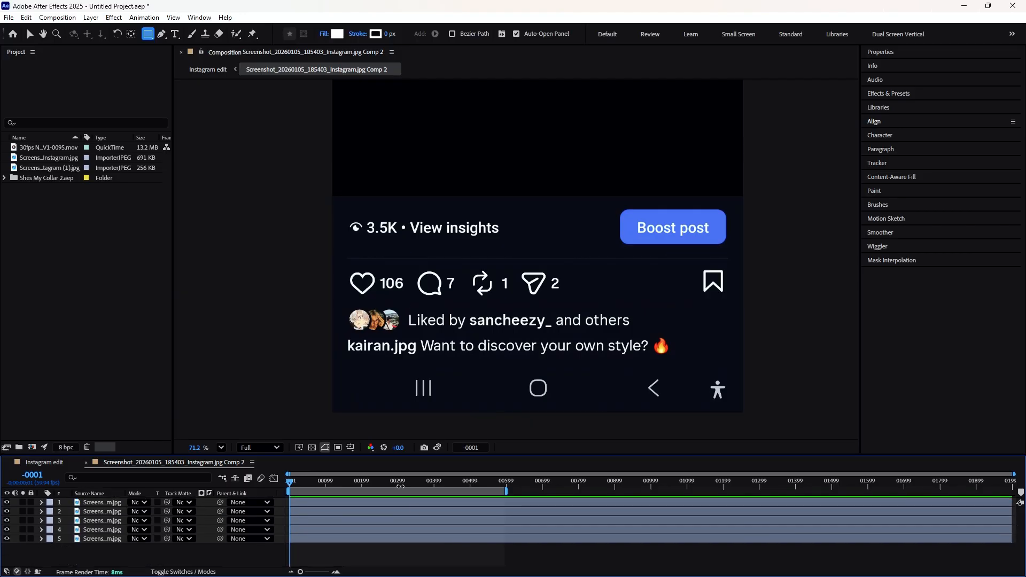
Step: Select each of the five screenshot copies in turn to check its mask outline
{"action": "left_click_drag", "start_coordinate": [363, 486], "coordinate": [384, 483]}
{"action": "left_click", "coordinate": [114, 504]}
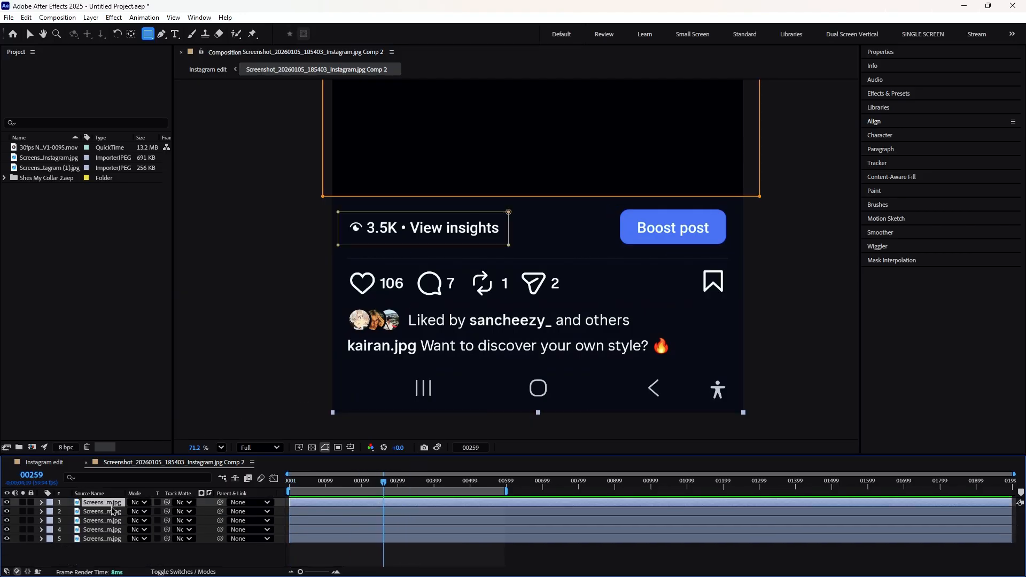
{"action": "left_click", "coordinate": [113, 511]}
{"action": "left_click", "coordinate": [109, 521]}
{"action": "left_click", "coordinate": [109, 530]}
{"action": "left_click", "coordinate": [111, 538]}
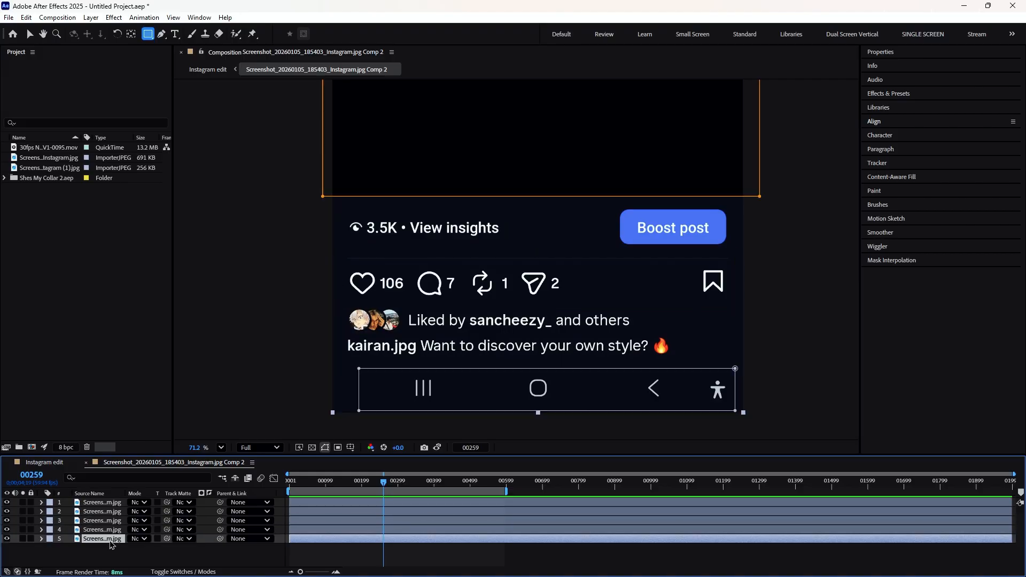
{"action": "key", "text": "ctrl+d"}
{"action": "left_click", "coordinate": [112, 549]}
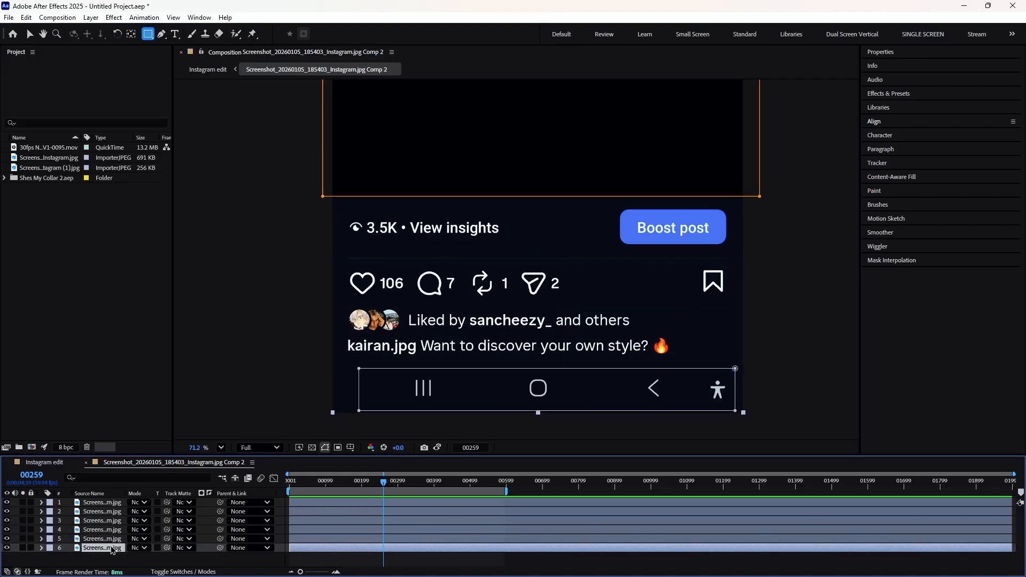
{"action": "key", "text": "m"}
{"action": "left_click", "coordinate": [103, 555]}
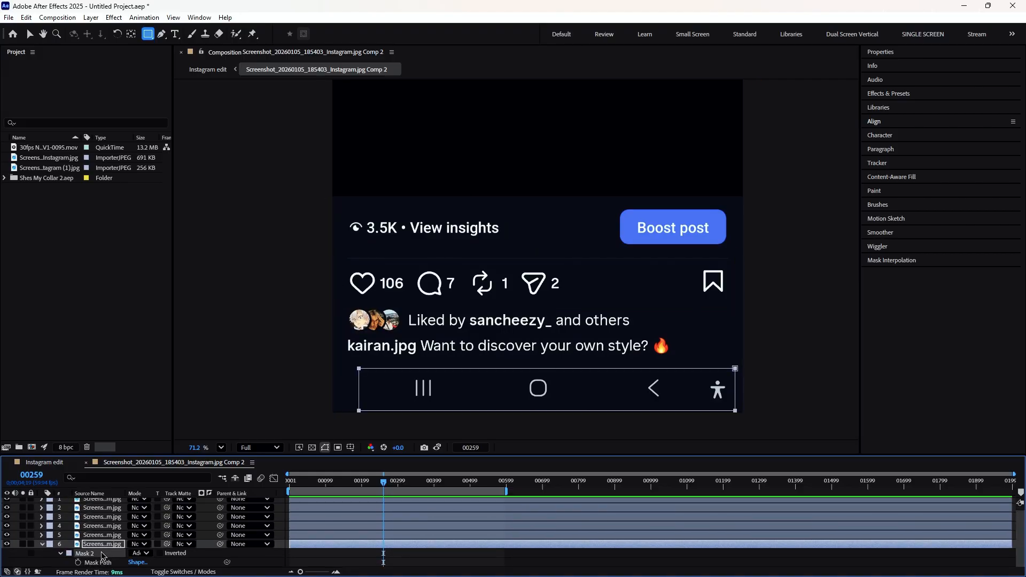
{"action": "key", "text": "Delete"}
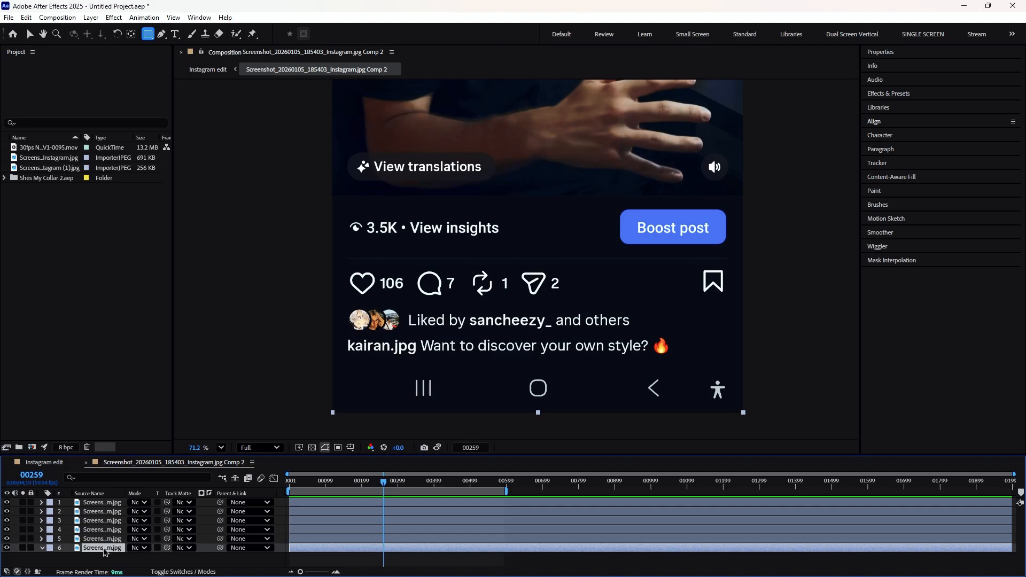
{"action": "key", "text": "ctrl+z"}
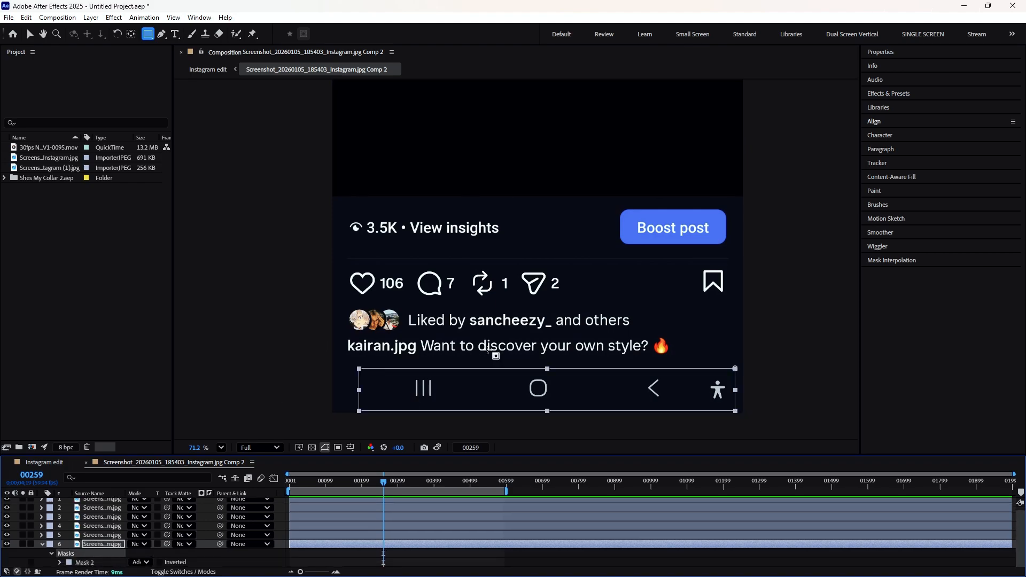
Step: Hide all the screenshot layers and delete the extra copy at the bottom of the layer stack
{"action": "left_click_drag", "start_coordinate": [7, 534], "coordinate": [7, 500]}
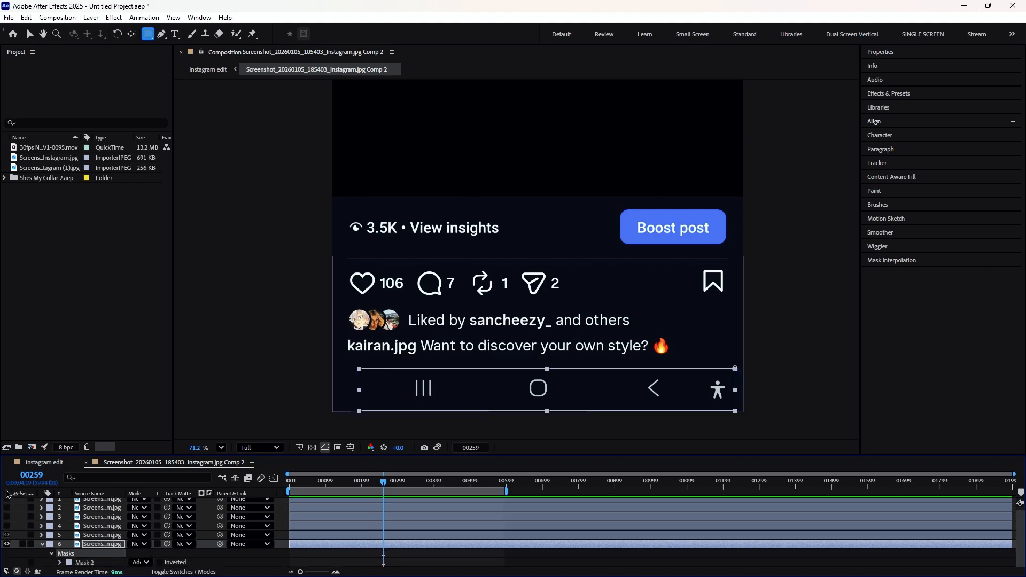
{"action": "left_click", "coordinate": [6, 547]}
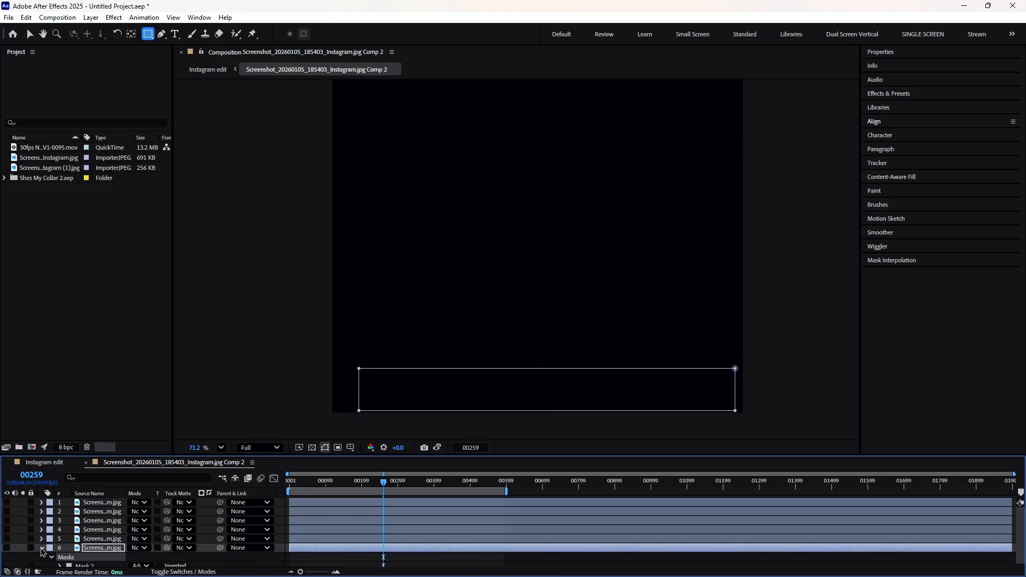
{"action": "key", "text": "Delete"}
Step: Show the first screenshot copy and delete its inverted mask, keeping only the mask around the View insights text
{"action": "left_click", "coordinate": [6, 502]}
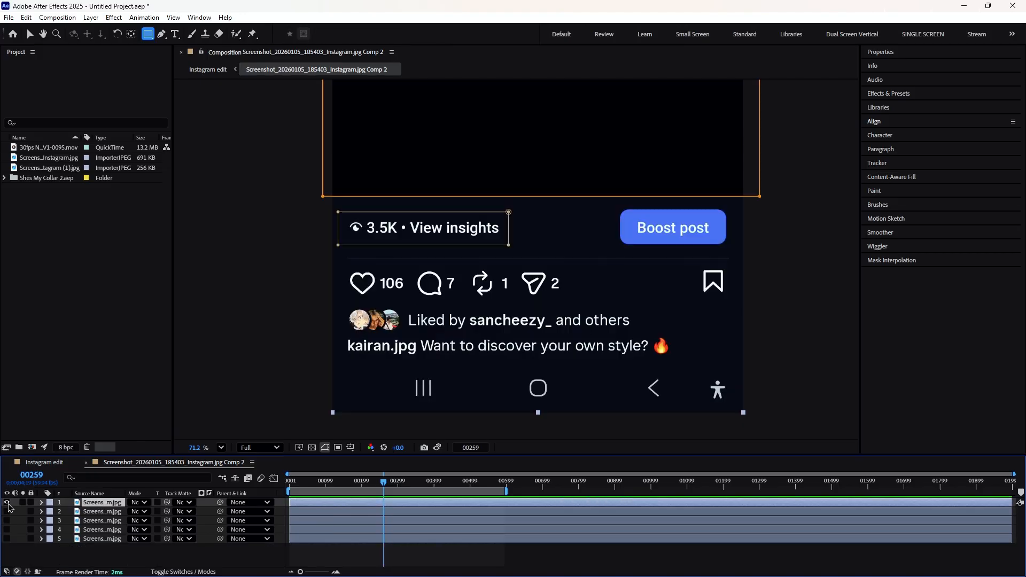
{"action": "key", "text": "m"}
{"action": "left_click", "coordinate": [102, 513]}
{"action": "key", "text": "Delete"}
{"action": "left_click", "coordinate": [103, 513]}
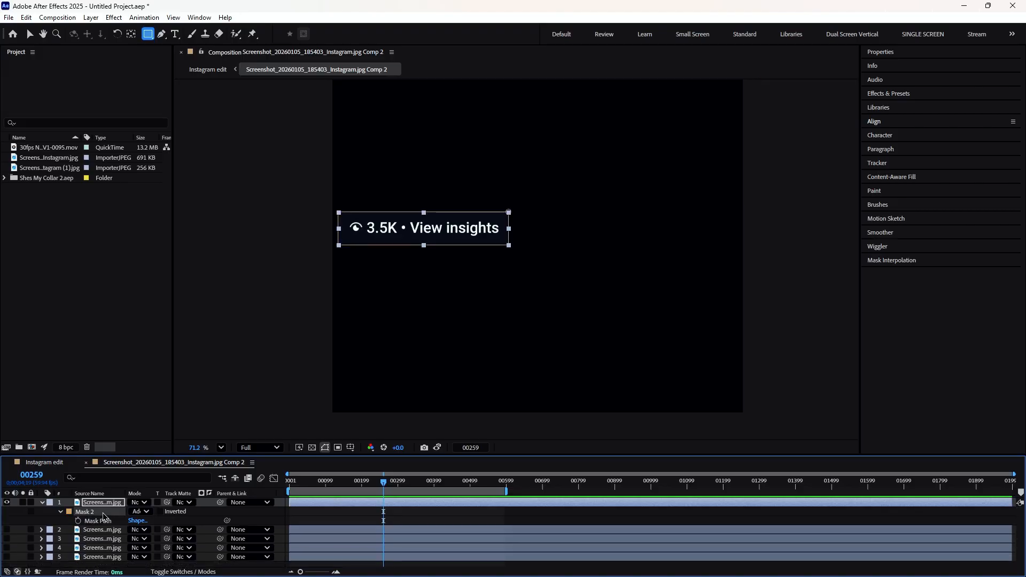
Step: Turn visibility back on for the second, third and fourth screenshot copies
{"action": "left_click", "coordinate": [7, 530]}
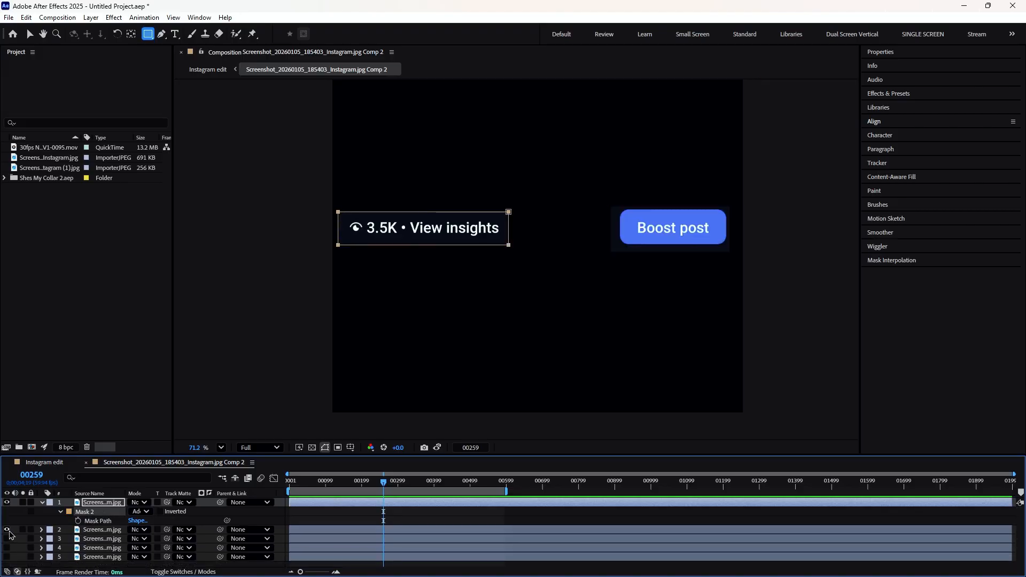
{"action": "left_click", "coordinate": [6, 538]}
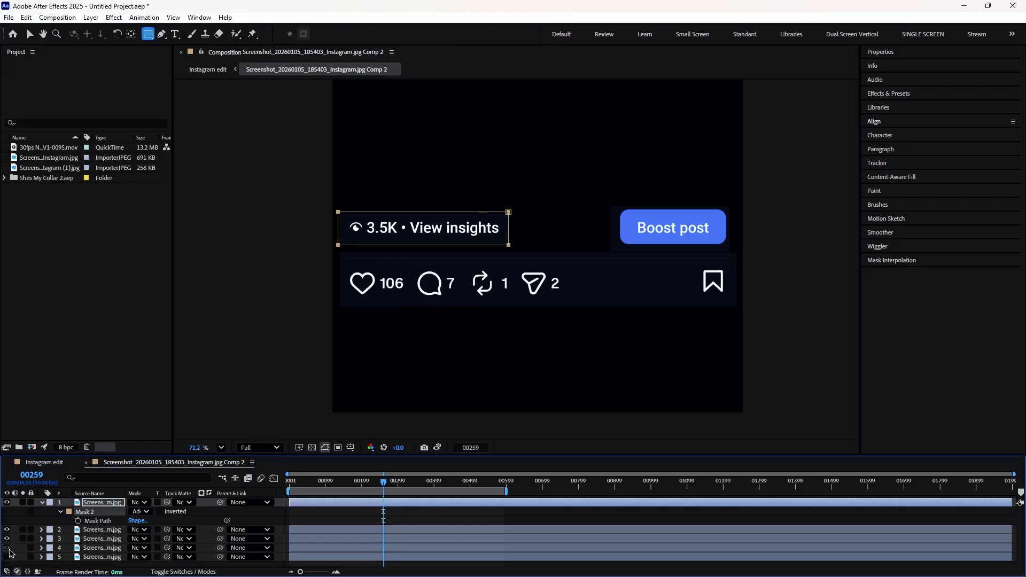
{"action": "left_click", "coordinate": [6, 549]}
{"action": "left_click", "coordinate": [7, 548]}
{"action": "left_click", "coordinate": [7, 549]}
Step: Delete the inverted mask from the fourth screenshot copy, keeping only the mask around the liked-by and caption lines
{"action": "left_click", "coordinate": [86, 549]}
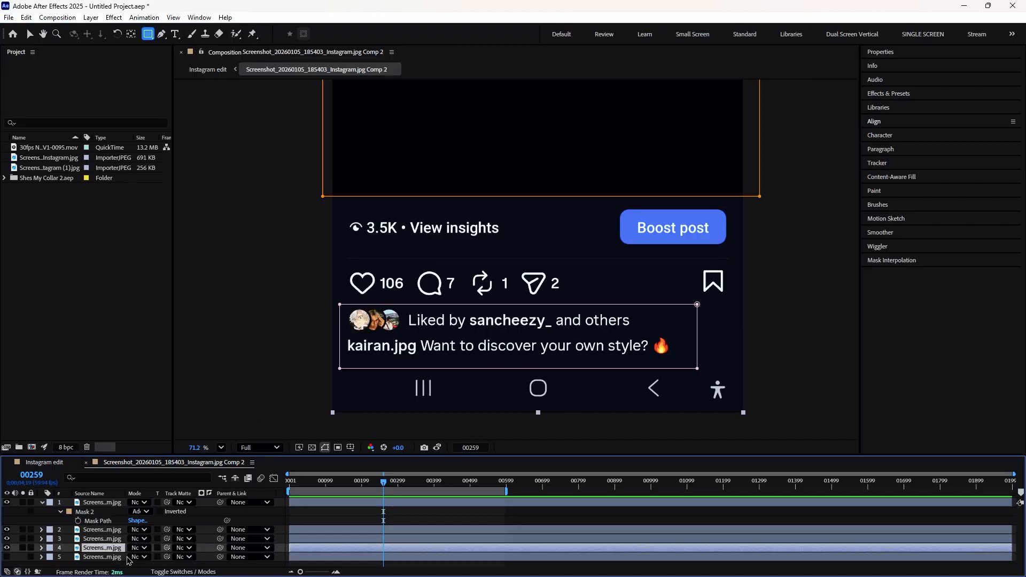
{"action": "key", "text": "m"}
{"action": "scroll", "coordinate": [107, 552], "scroll_direction": "down", "scroll_amount": 2}
{"action": "left_click", "coordinate": [100, 528]}
{"action": "key", "text": "Delete"}
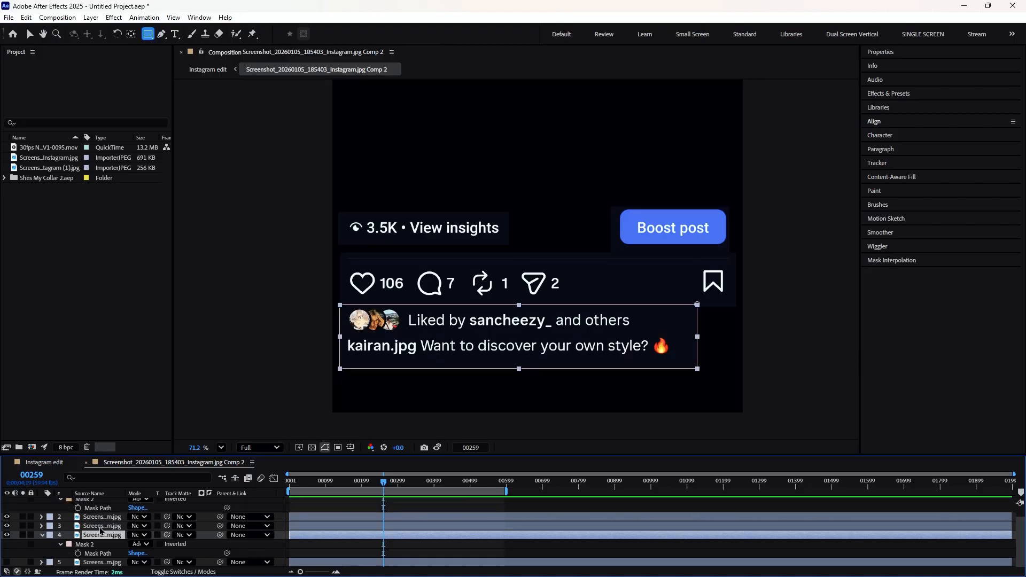
{"action": "left_click", "coordinate": [42, 535]}
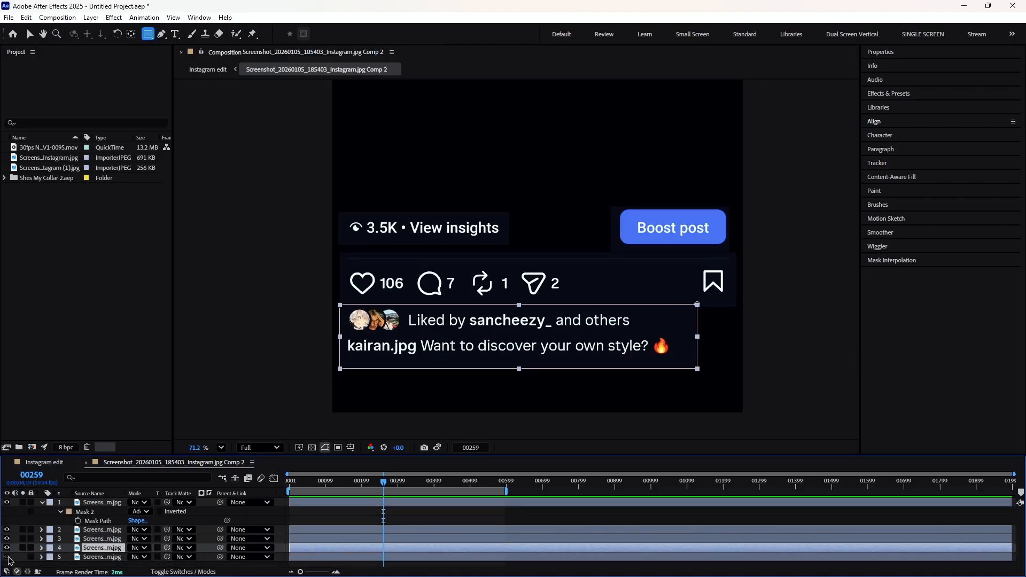
Step: Delete the inverted mask from the fifth screenshot copy, keeping its navigation bar mask, and collapse all the layers' mask properties
{"action": "left_click", "coordinate": [97, 556]}
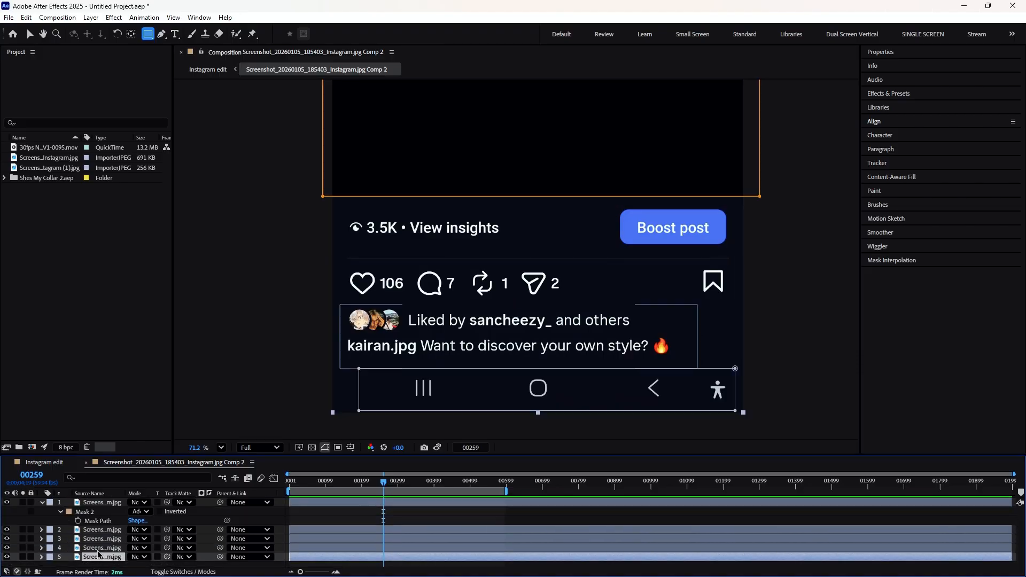
{"action": "key", "text": "m"}
{"action": "left_click", "coordinate": [92, 535]}
{"action": "key", "text": "Delete"}
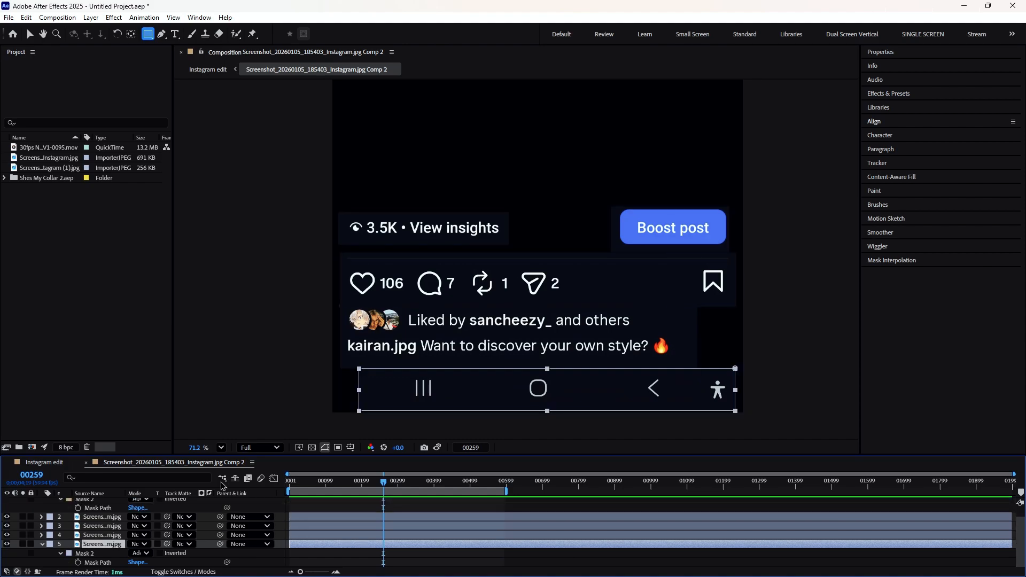
{"action": "left_click", "coordinate": [430, 508]}
{"action": "key", "text": "m"}
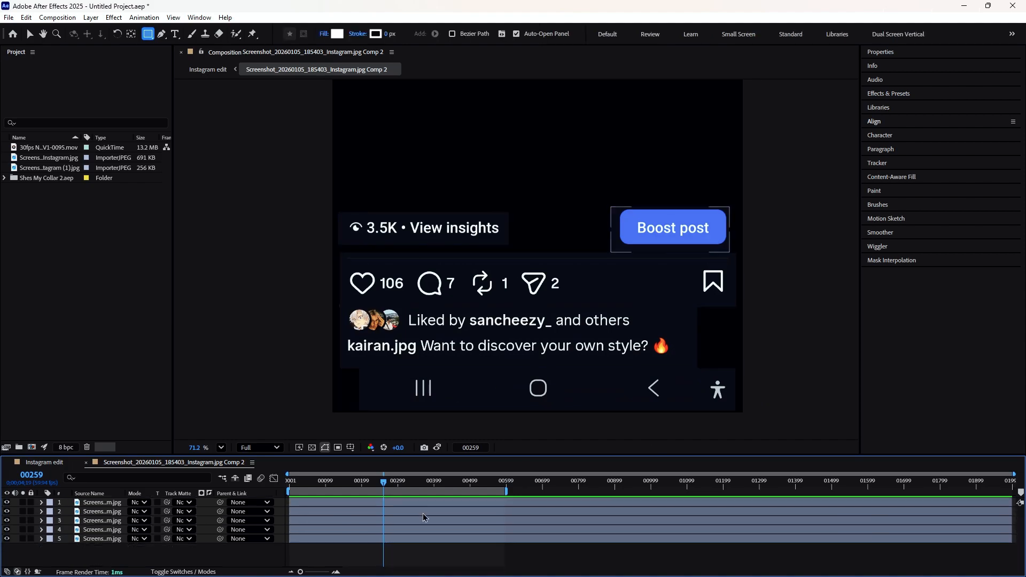
Step: Duplicate the fifth screenshot copy and delete the remaining mask from the bottom duplicate
{"action": "left_click", "coordinate": [397, 540]}
{"action": "key", "text": "ctrl+d"}
{"action": "left_click", "coordinate": [98, 548]}
{"action": "key", "text": "m"}
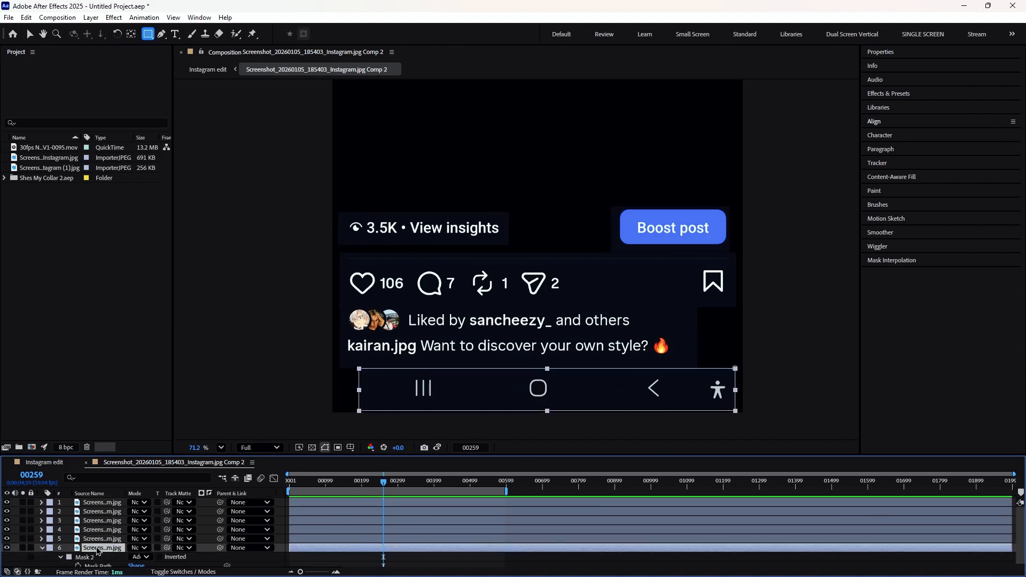
{"action": "scroll", "coordinate": [98, 546], "scroll_direction": "down", "scroll_amount": 1}
{"action": "left_click", "coordinate": [98, 554]}
{"action": "key", "text": "Delete"}
Step: Draw a rectangular mask over the whole photo area of the bottom screenshot copy and set it to Inverted
{"action": "scroll", "coordinate": [487, 293], "scroll_direction": "down", "scroll_amount": 4}
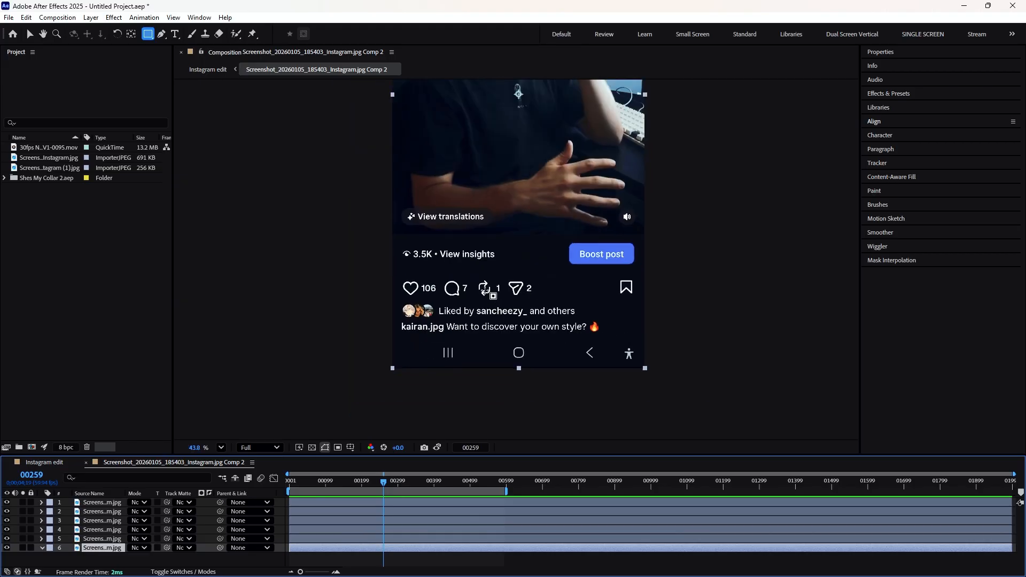
{"action": "left_click_drag", "start_coordinate": [491, 214], "coordinate": [469, 350]}
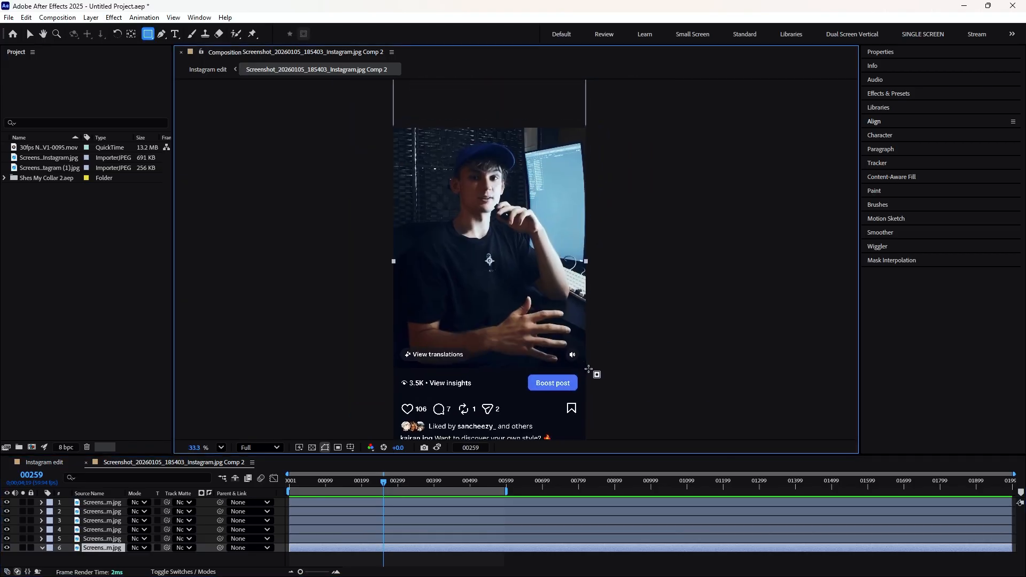
{"action": "mouse_move", "coordinate": [589, 369]}
{"action": "left_mouse_down"}
{"action": "mouse_move", "coordinate": [458, 165]}
{"action": "mouse_move", "coordinate": [373, 119]}
{"action": "left_mouse_up"}
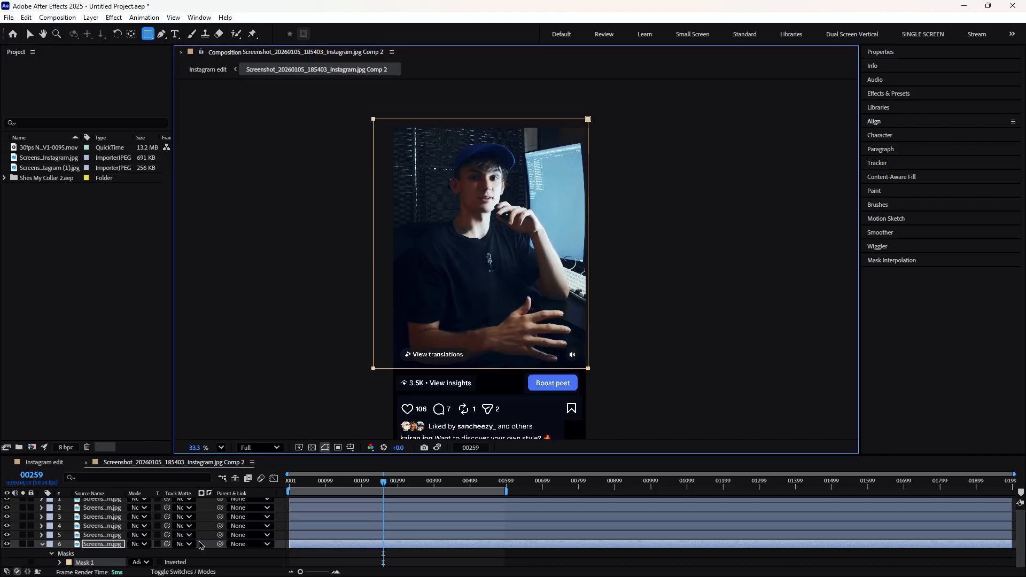
{"action": "left_click", "coordinate": [160, 562]}
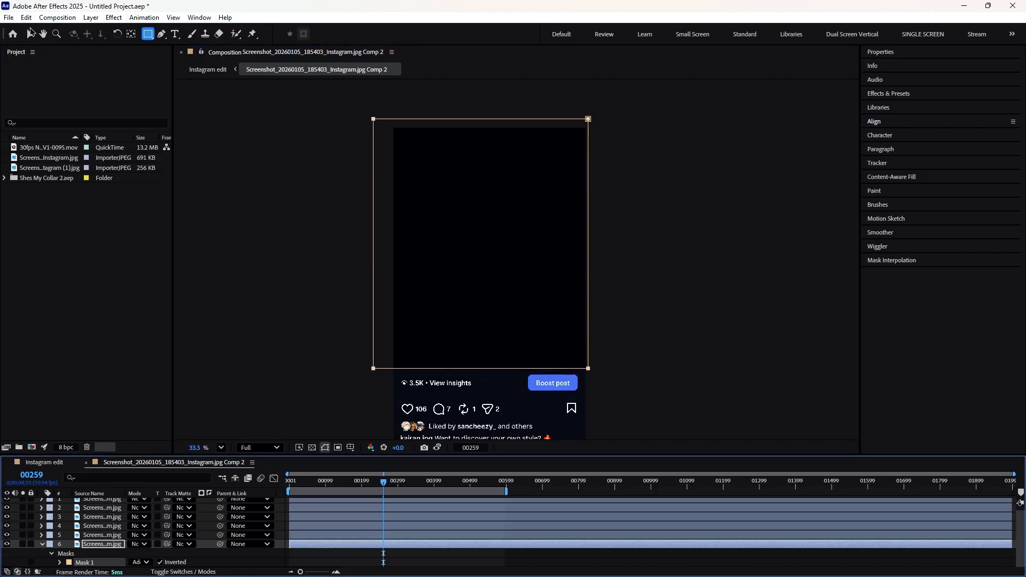
Step: Try shifting the Boost post layer with its Position property
{"action": "key", "text": "v"}
{"action": "left_click_drag", "start_coordinate": [383, 487], "coordinate": [378, 487]}
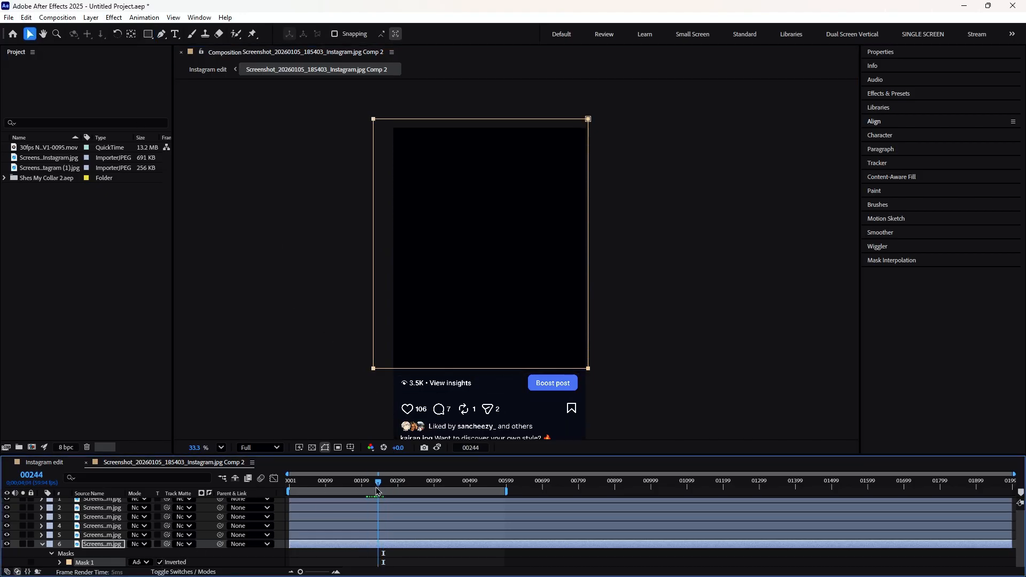
{"action": "left_click", "coordinate": [333, 506]}
{"action": "left_click", "coordinate": [331, 505]}
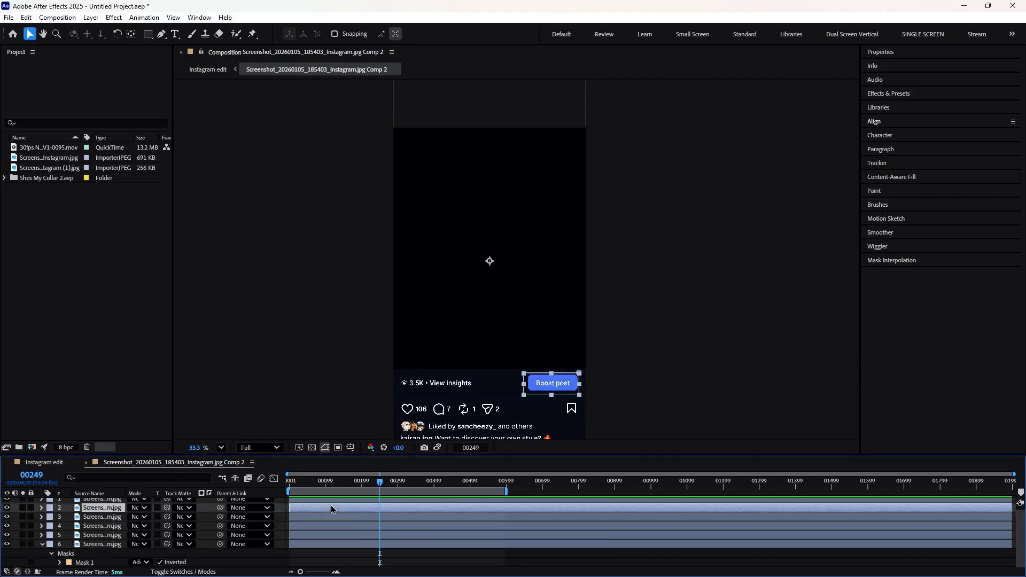
{"action": "key", "text": "p"}
{"action": "mouse_move", "coordinate": [157, 516]}
{"action": "left_mouse_down"}
{"action": "mouse_move", "coordinate": [181, 517]}
{"action": "mouse_move", "coordinate": [150, 517]}
{"action": "left_mouse_up"}
{"action": "left_click", "coordinate": [427, 552]}
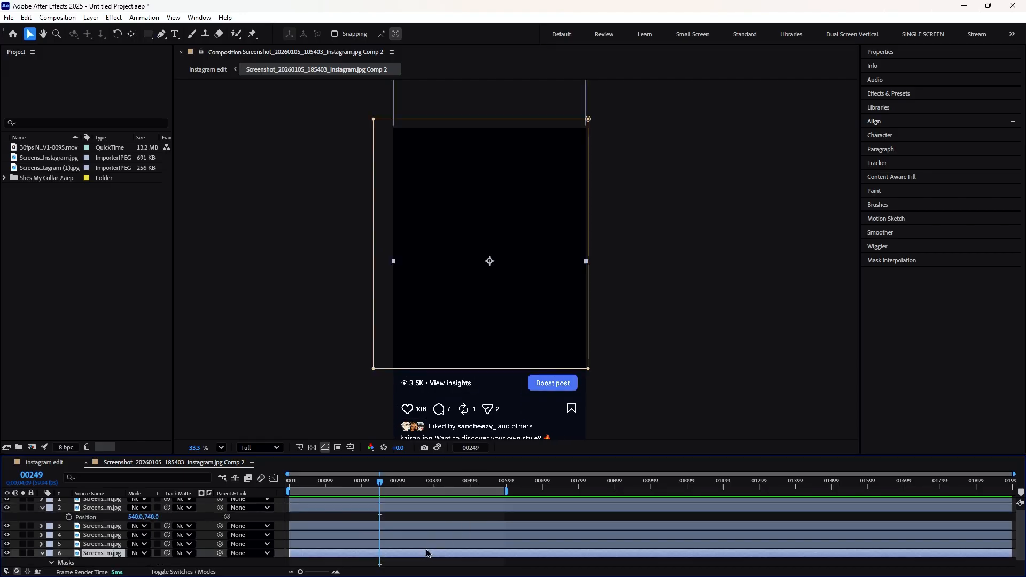
{"action": "scroll", "coordinate": [430, 545], "scroll_direction": "down", "scroll_amount": 1}
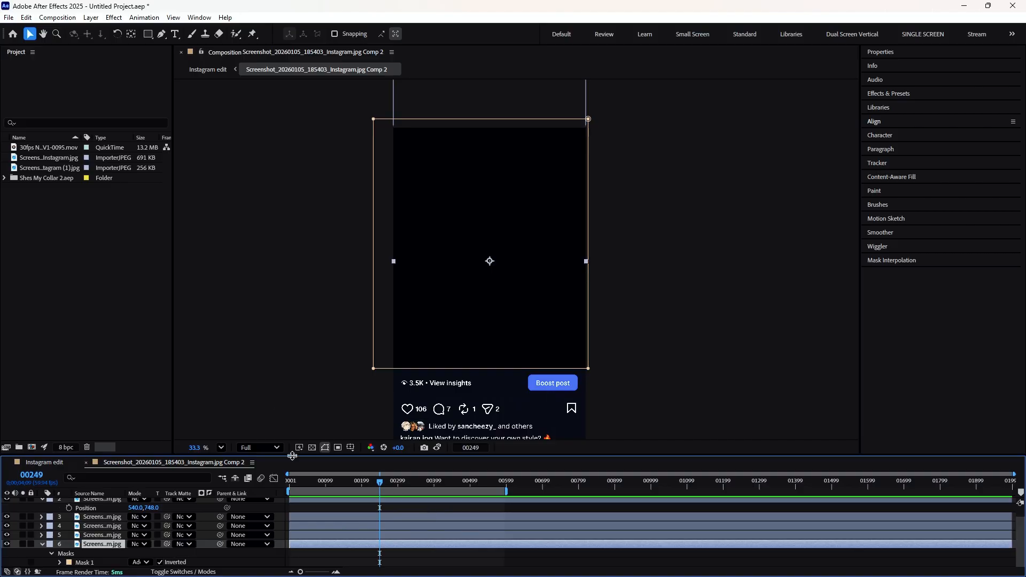
Step: With no layer selected, draw a white rectangle shape about 1155 by 633 px covering the entire footer area
{"action": "left_click", "coordinate": [393, 558]}
{"action": "left_click", "coordinate": [221, 447]}
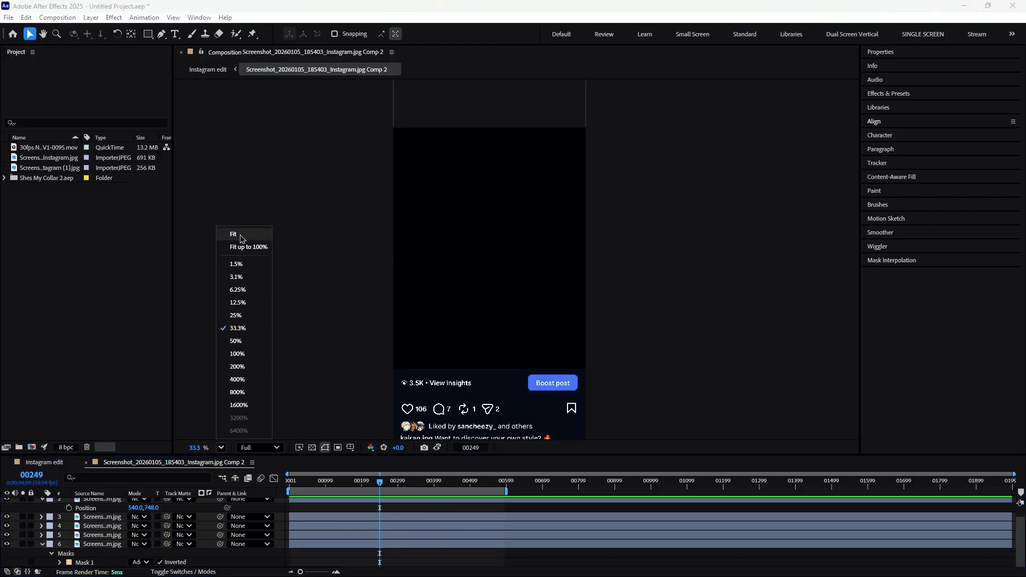
{"action": "left_click", "coordinate": [222, 232]}
{"action": "left_click", "coordinate": [148, 35]}
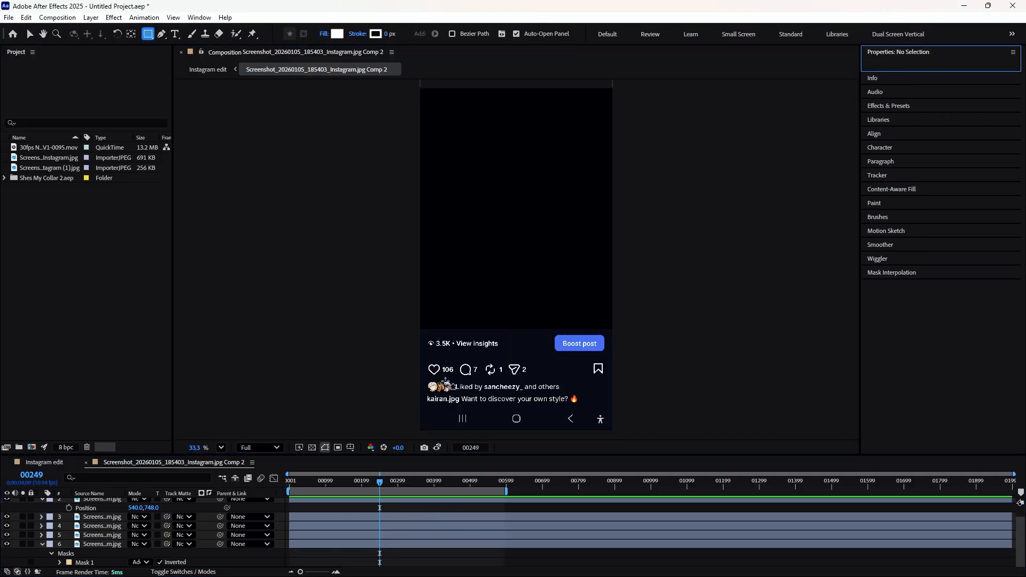
{"action": "scroll", "coordinate": [408, 542], "scroll_direction": "up", "scroll_amount": 1}
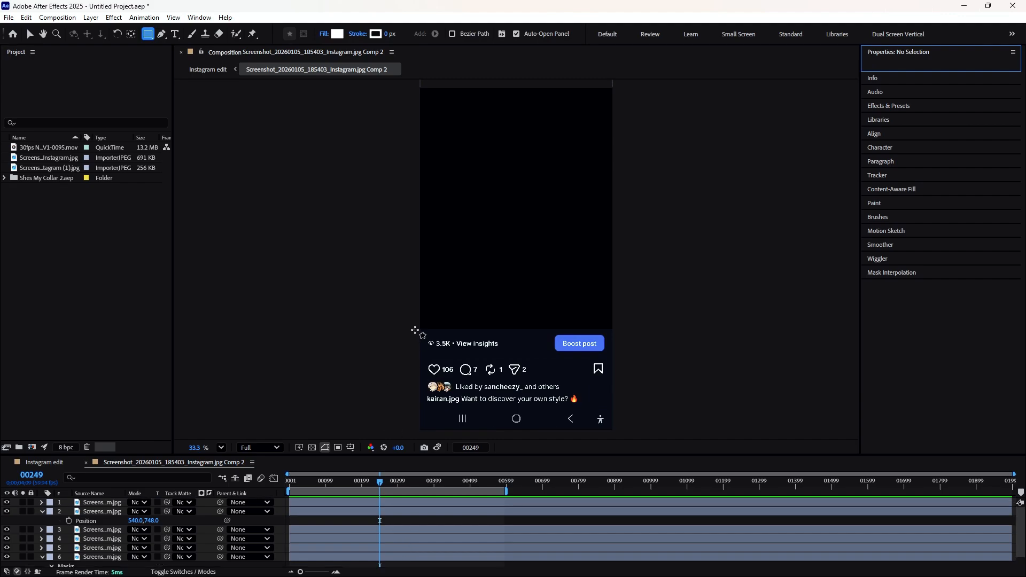
{"action": "left_click_drag", "start_coordinate": [415, 330], "coordinate": [621, 443]}
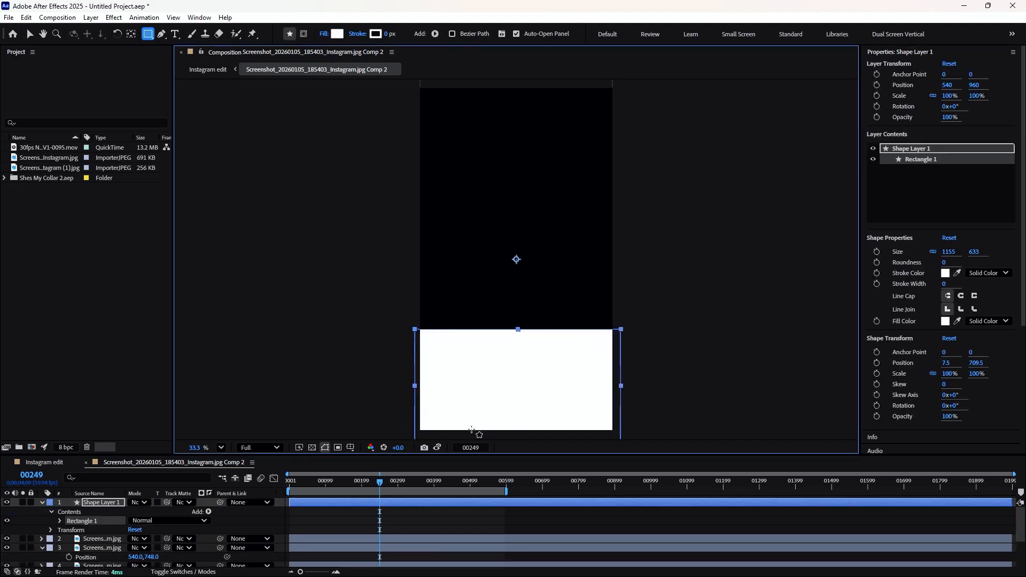
Step: Move the View insights layer up above the white rectangle, to position 540, 606
{"action": "left_click", "coordinate": [368, 540]}
{"action": "key", "text": "p"}
{"action": "left_click_drag", "start_coordinate": [151, 547], "coordinate": [220, 206]}
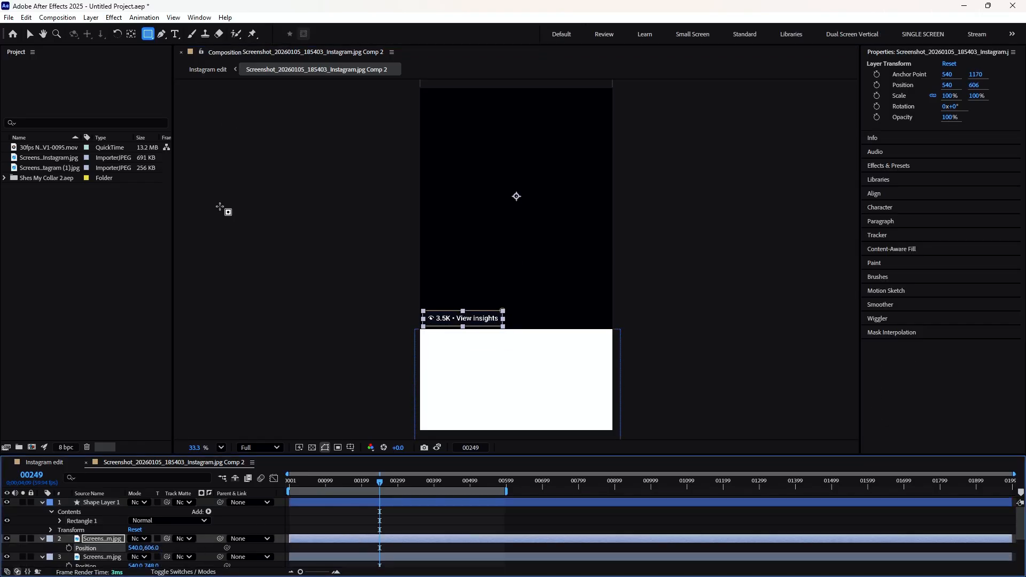
Step: Change the rectangle's fill to the dark navy 0D1015 by sampling the background of the View insights strip
{"action": "left_click", "coordinate": [326, 503]}
{"action": "left_click", "coordinate": [337, 36]}
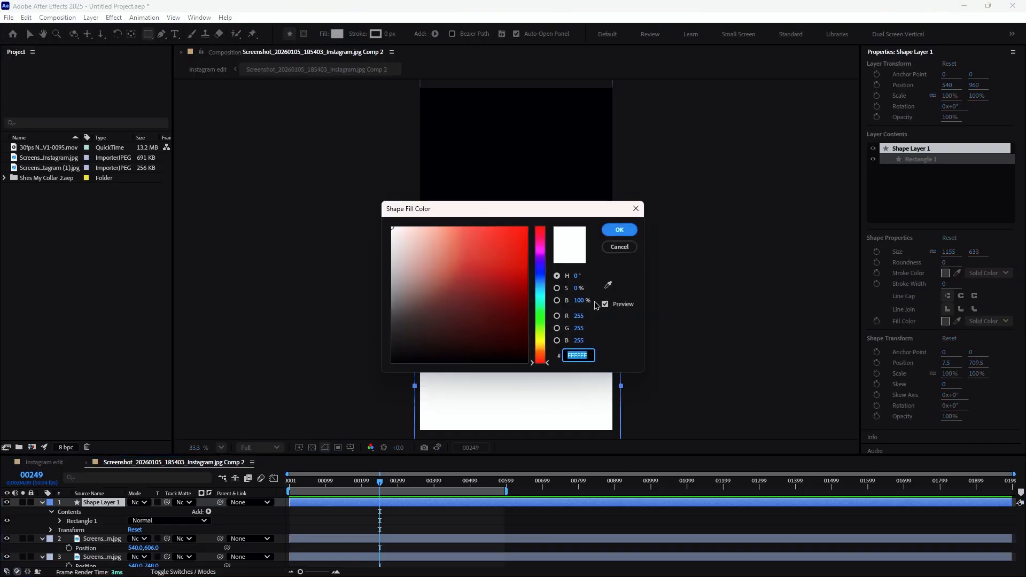
{"action": "left_click", "coordinate": [608, 285]}
{"action": "left_click", "coordinate": [638, 241]}
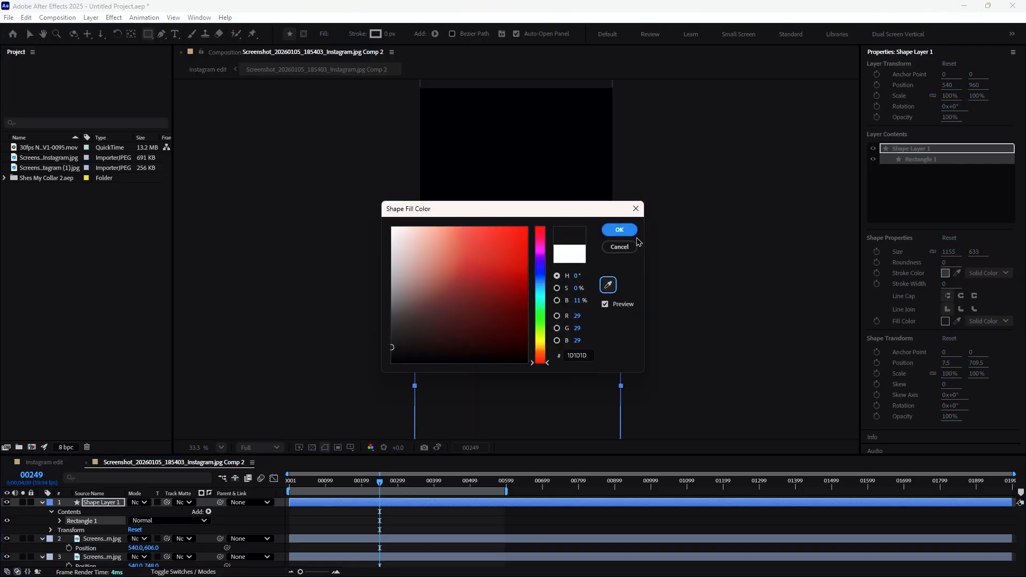
{"action": "left_click_drag", "start_coordinate": [606, 214], "coordinate": [753, 141]}
{"action": "left_click", "coordinate": [756, 213]}
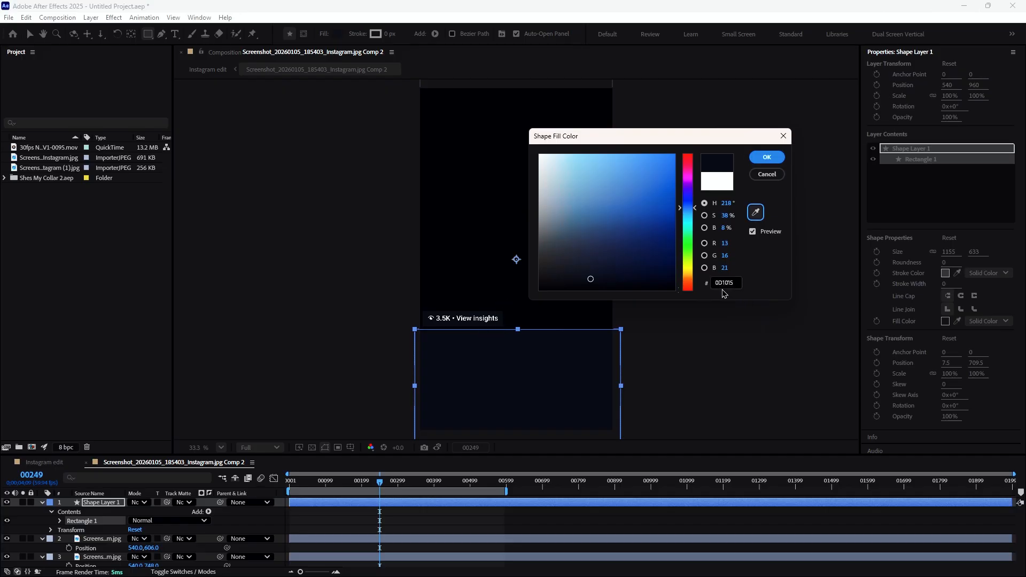
{"action": "left_click", "coordinate": [768, 158]}
Step: Collapse the layer properties and move the rectangle shape layer to the bottom of the layer stack
{"action": "left_click", "coordinate": [421, 521]}
{"action": "key", "text": "u"}
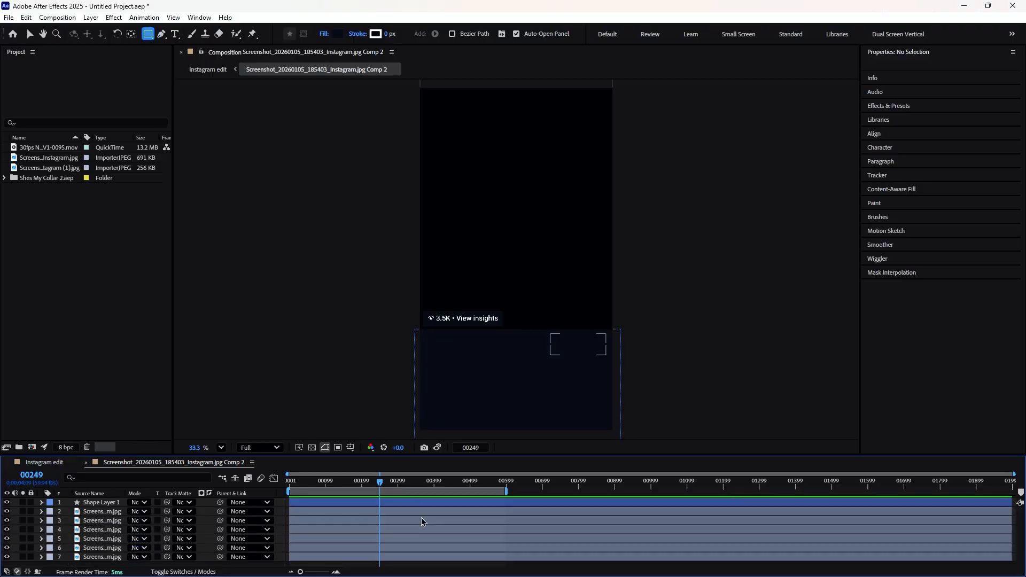
{"action": "left_click_drag", "start_coordinate": [111, 503], "coordinate": [113, 558]}
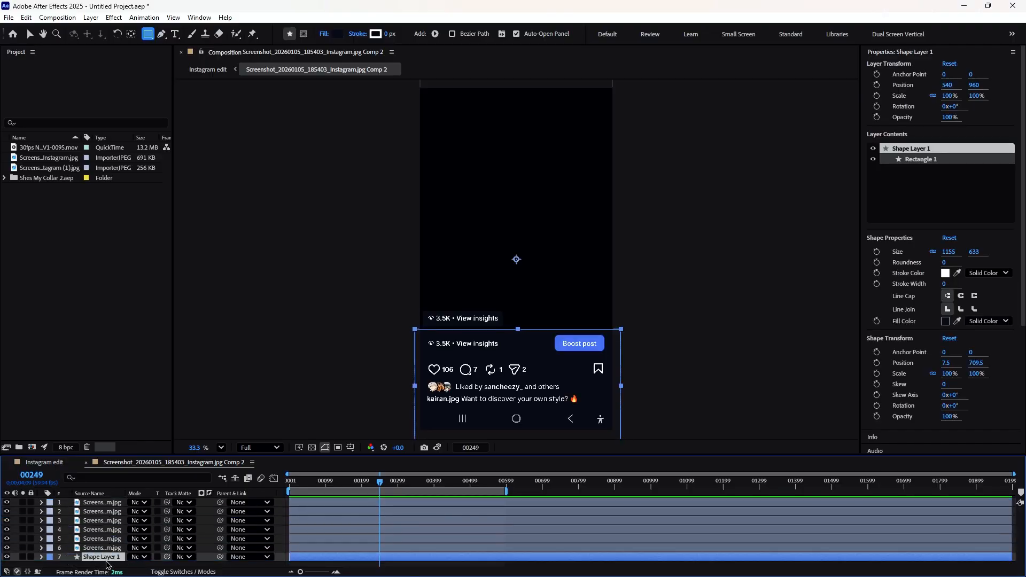
Step: Lower the View insights layer into the footer at position 540, 745 and collapse its properties
{"action": "left_click", "coordinate": [110, 505]}
{"action": "key", "text": "p"}
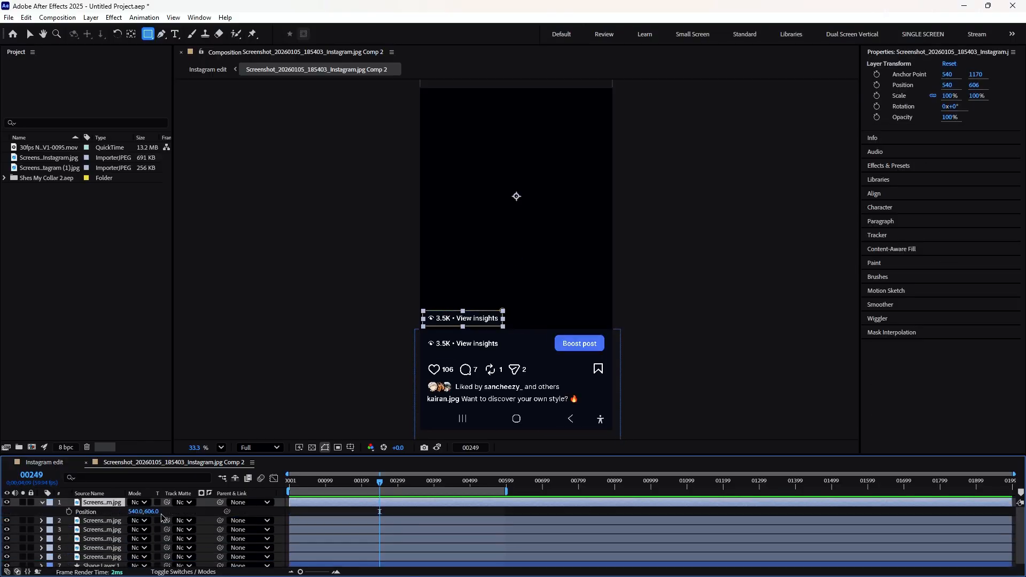
{"action": "left_click_drag", "start_coordinate": [152, 511], "coordinate": [227, 511]}
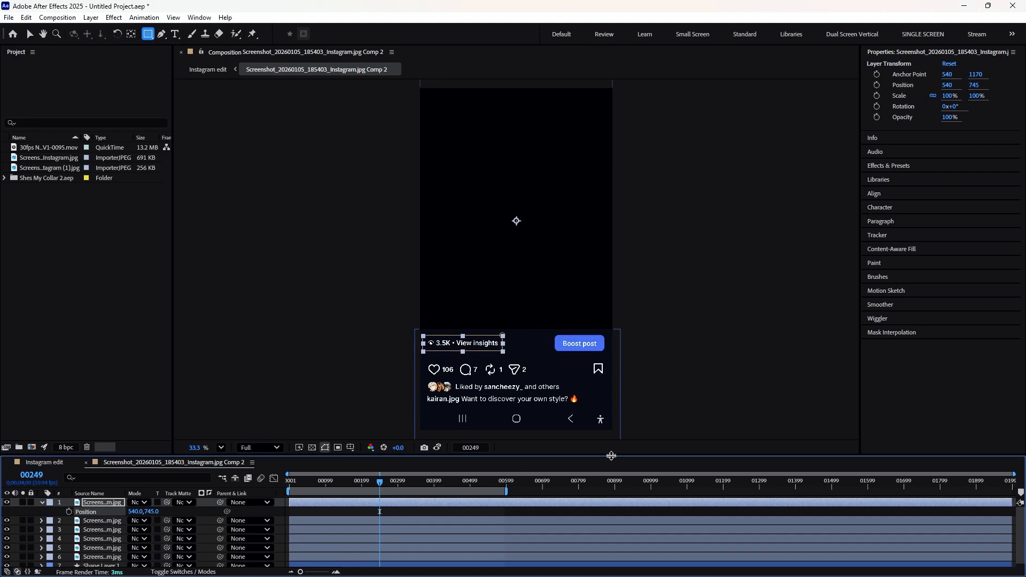
{"action": "left_click", "coordinate": [721, 409]}
{"action": "left_click", "coordinate": [424, 522]}
{"action": "left_click", "coordinate": [415, 504]}
{"action": "key", "text": "u"}
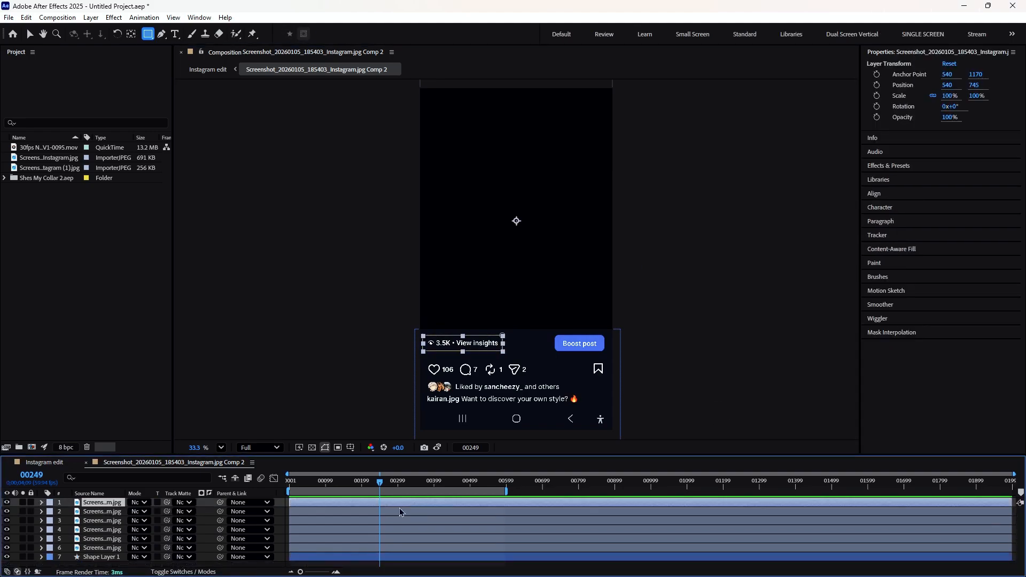
Step: Delete the leftover footer screenshot layer directly above the background shape layer
{"action": "left_click", "coordinate": [117, 548]}
{"action": "key", "text": "Delete"}
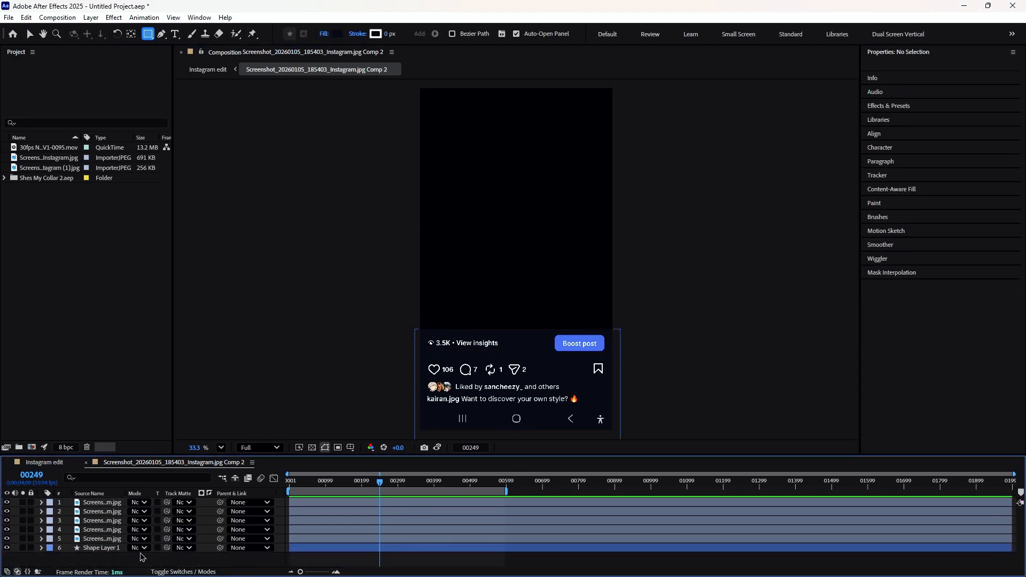
Step: Test moving the View insights layer vertically over the navy background and undo the move
{"action": "left_click", "coordinate": [110, 503]}
{"action": "key", "text": "p"}
{"action": "left_click_drag", "start_coordinate": [153, 512], "coordinate": [244, 505]}
{"action": "key", "text": "ctrl+z"}
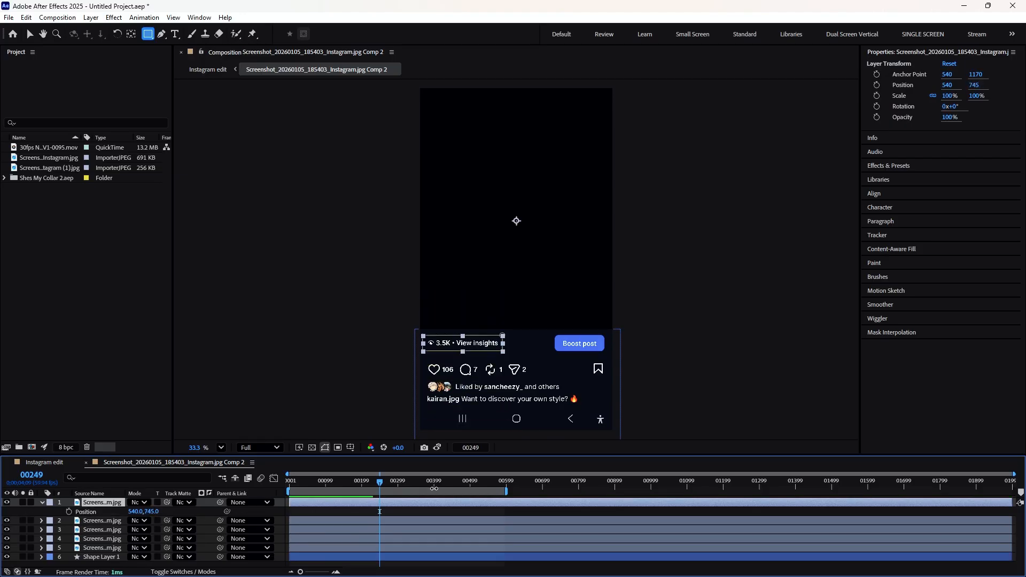
Step: Return to the first frame, collapse the layer properties and open the header precomp, Comp 3, from the Instagram edit composition
{"action": "left_click_drag", "start_coordinate": [376, 485], "coordinate": [289, 485]}
{"action": "left_click", "coordinate": [378, 512]}
{"action": "key", "text": "u"}
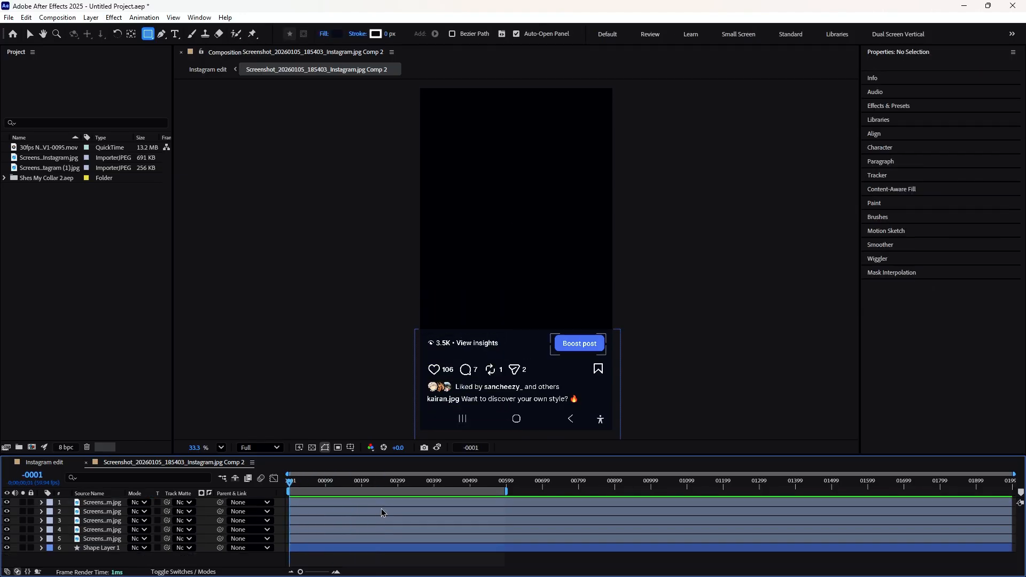
{"action": "left_click", "coordinate": [63, 465]}
{"action": "double_click", "coordinate": [302, 511]}
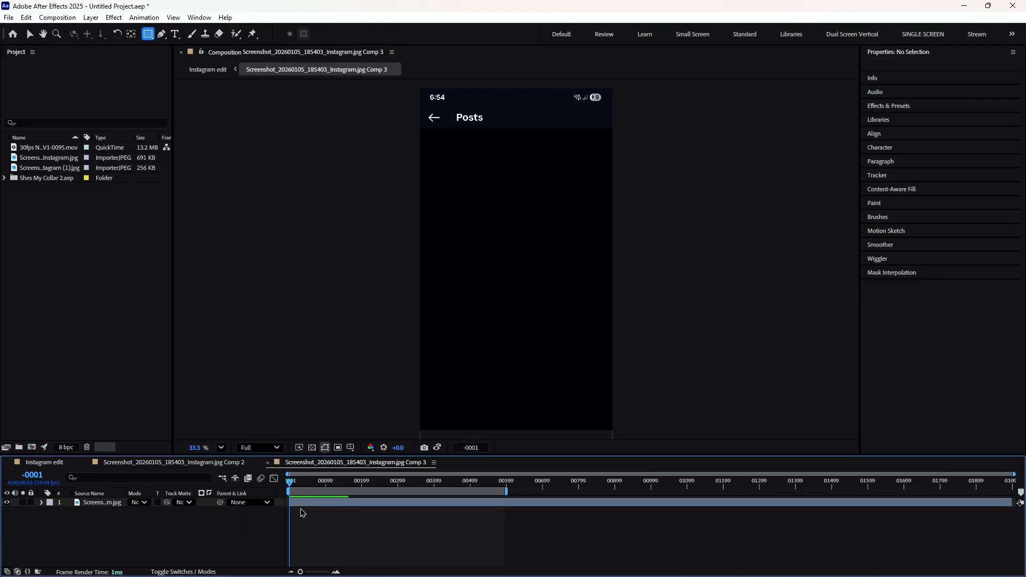
{"action": "left_click", "coordinate": [309, 484]}
{"action": "left_click_drag", "start_coordinate": [308, 484], "coordinate": [289, 484]}
{"action": "left_click", "coordinate": [310, 506]}
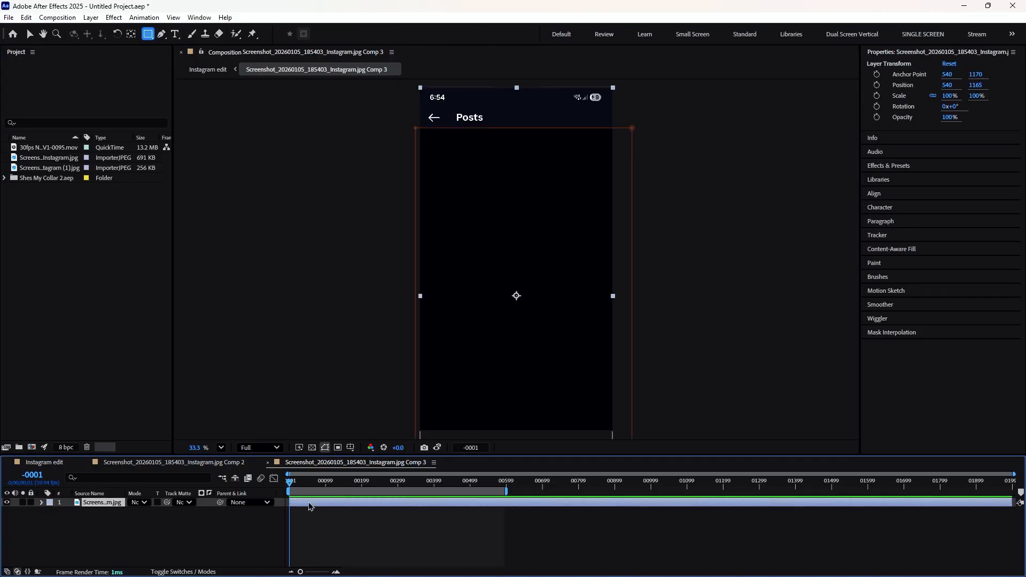
{"action": "left_click", "coordinate": [326, 528]}
{"action": "left_click", "coordinate": [323, 507]}
{"action": "left_click", "coordinate": [327, 520]}
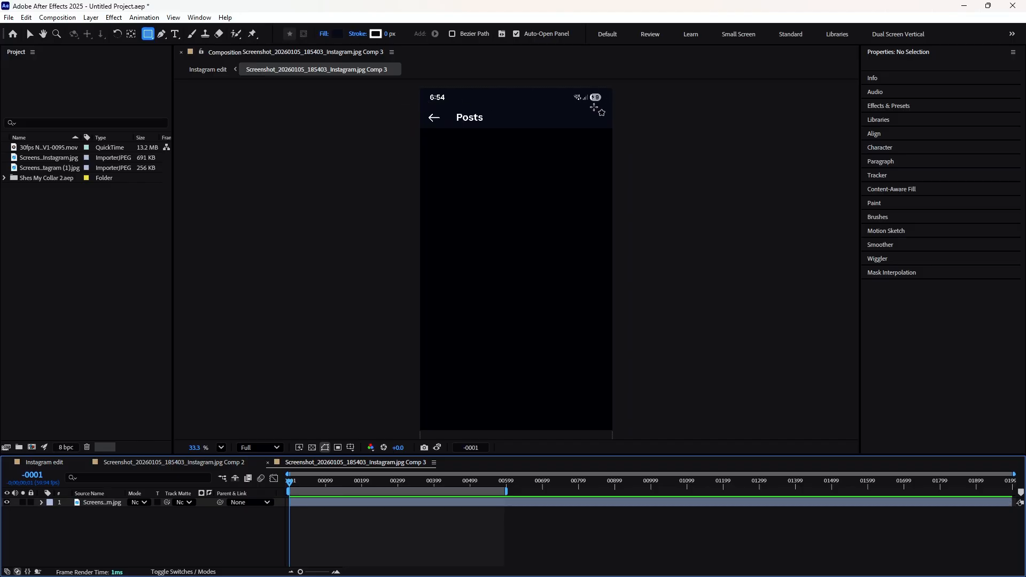
{"action": "left_click", "coordinate": [332, 504]}
{"action": "key", "text": "ctrl+d"}
{"action": "left_click", "coordinate": [331, 513]}
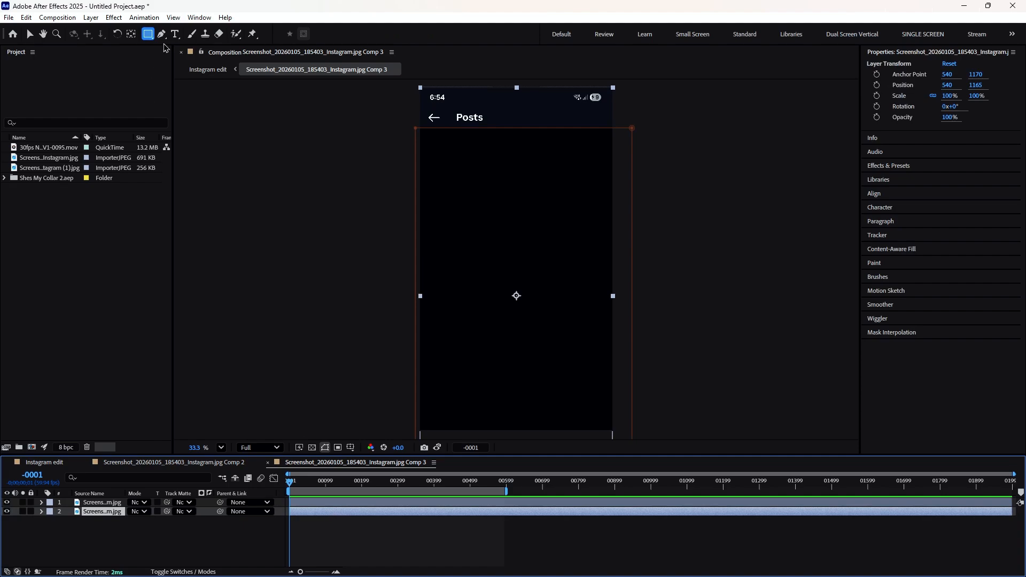
{"action": "left_click_drag", "start_coordinate": [501, 110], "coordinate": [414, 127]}
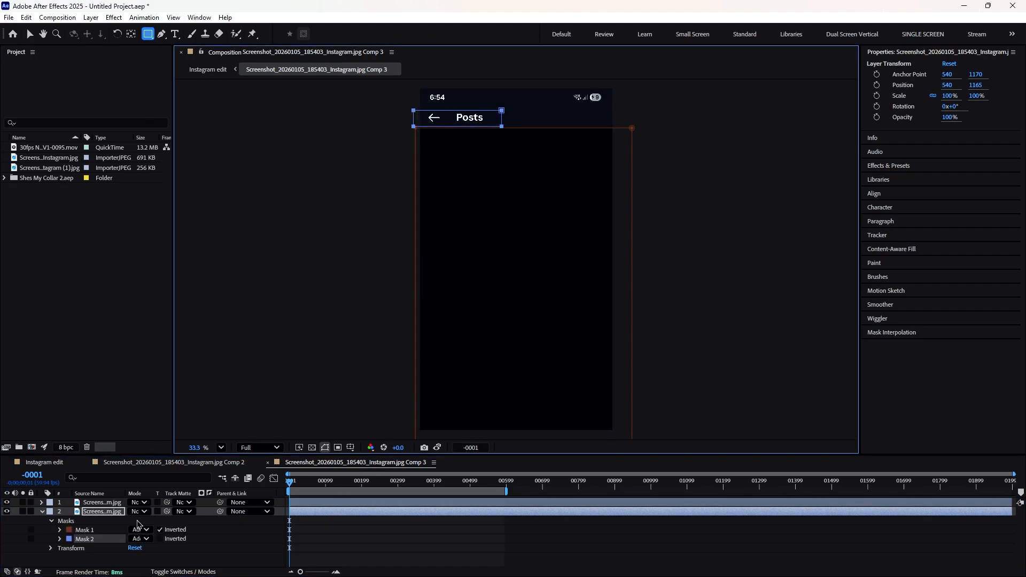
{"action": "left_click", "coordinate": [111, 531]}
{"action": "key", "text": "Delete"}
{"action": "left_click", "coordinate": [113, 504]}
{"action": "key", "text": "m"}
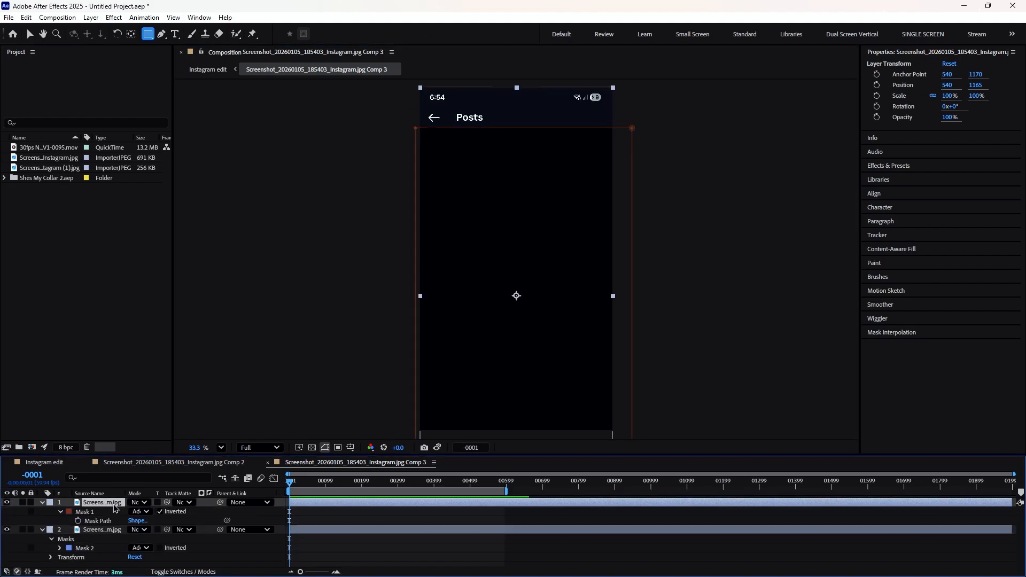
{"action": "left_click", "coordinate": [88, 511]}
{"action": "key", "text": "Delete"}
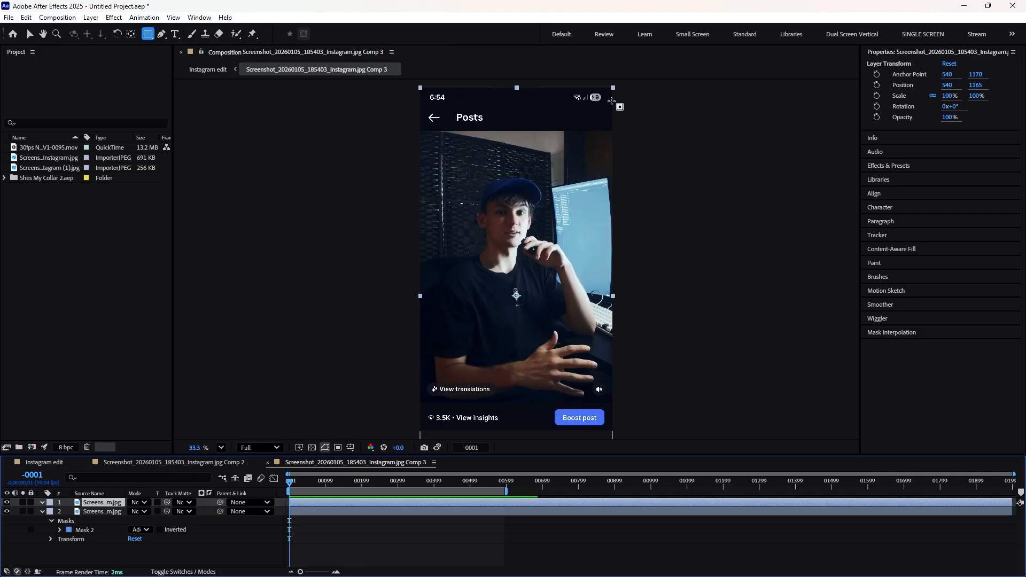
{"action": "left_click_drag", "start_coordinate": [609, 105], "coordinate": [425, 92]}
{"action": "left_click", "coordinate": [383, 551]}
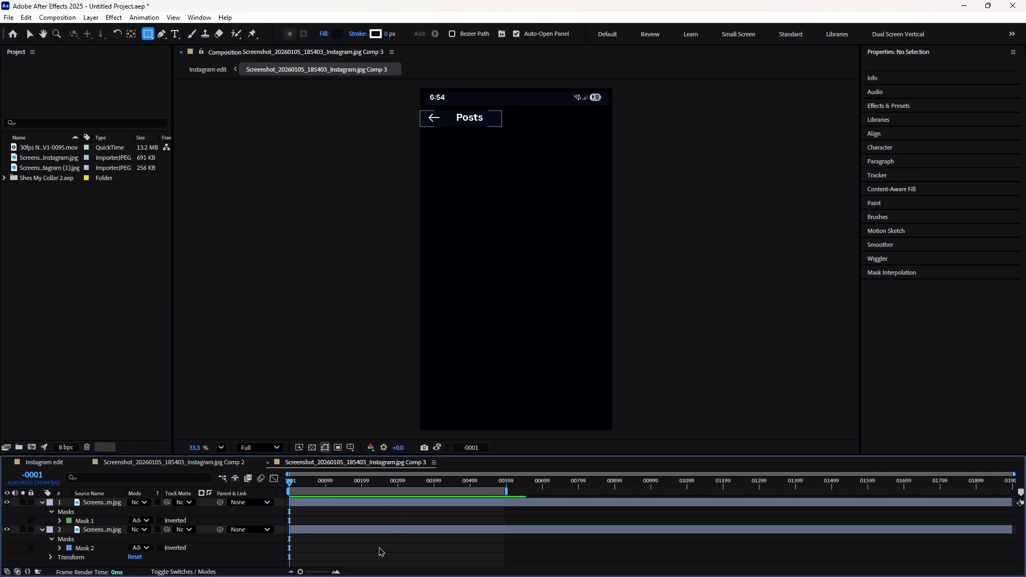
{"action": "key", "text": "ctrl+z"}
{"action": "key", "text": "ctrl+z"}
{"action": "key", "text": "ctrl+z"}
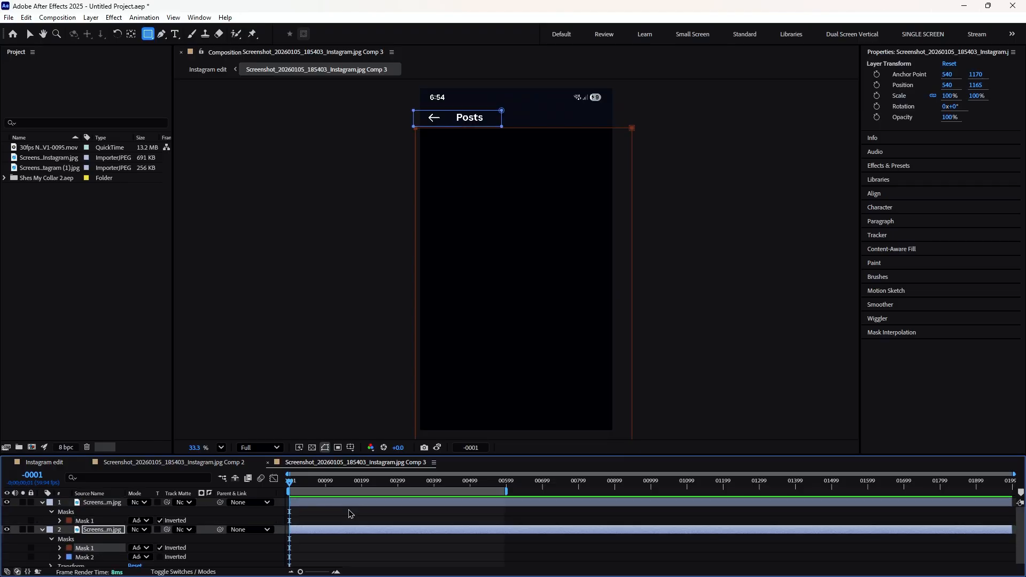
{"action": "key", "text": "ctrl+z"}
{"action": "key", "text": "ctrl+z"}
{"action": "left_click", "coordinate": [342, 532]}
{"action": "key", "text": "space"}
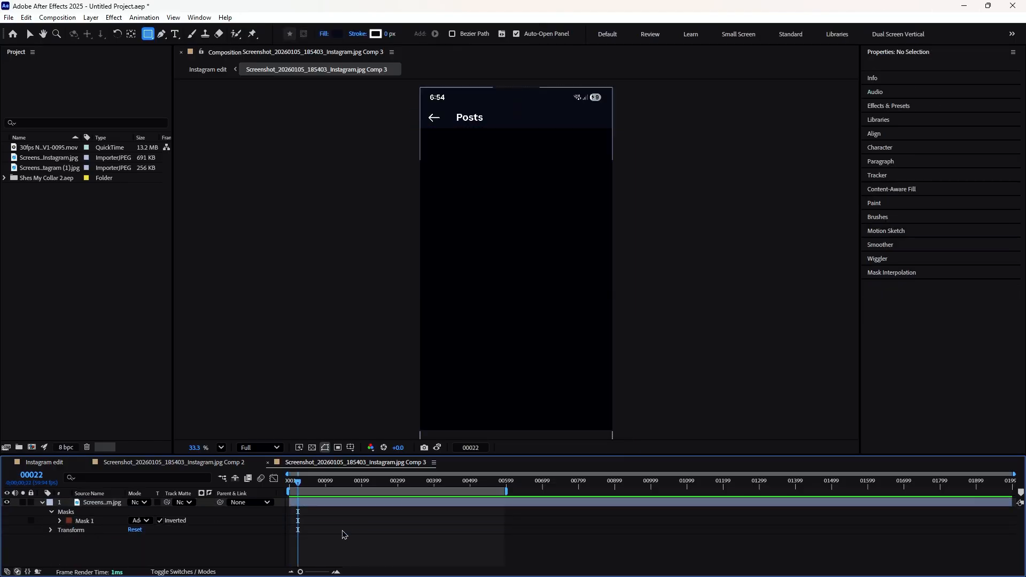
{"action": "key", "text": "ctrl+z"}
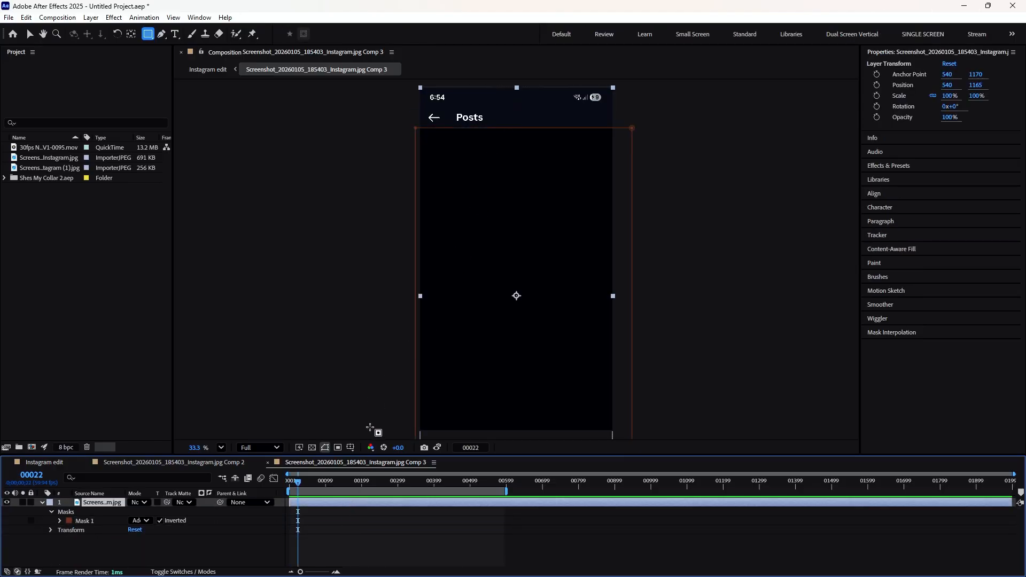
Step: Duplicate the header screenshot layer twice and delete the inherited mask from both copies
{"action": "key", "text": "ctrl+d"}
{"action": "left_click", "coordinate": [357, 512]}
{"action": "key", "text": "m"}
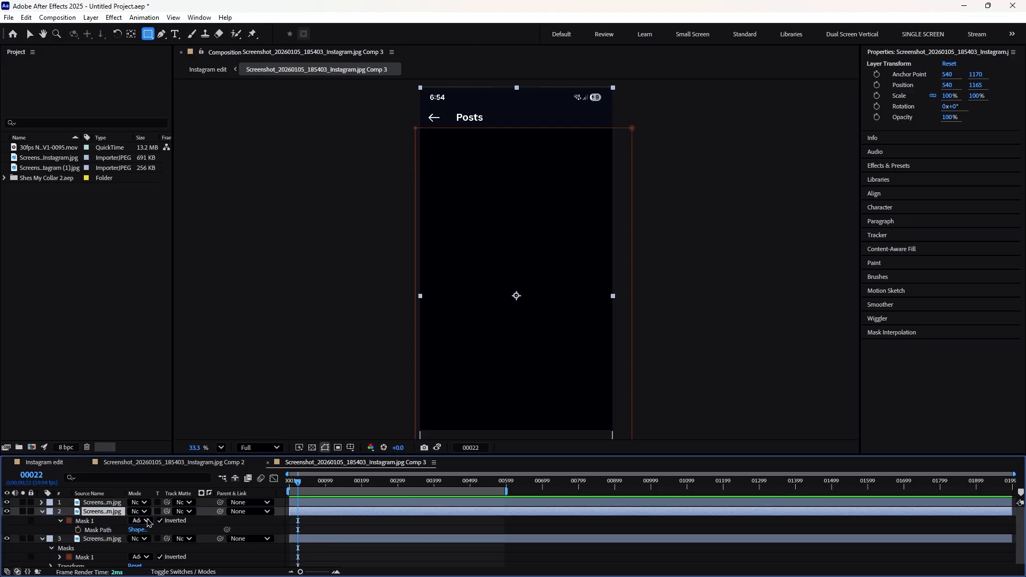
{"action": "left_click", "coordinate": [120, 521]}
{"action": "key", "text": "Delete"}
{"action": "left_click", "coordinate": [113, 504]}
{"action": "key", "text": "m"}
{"action": "left_click", "coordinate": [103, 512]}
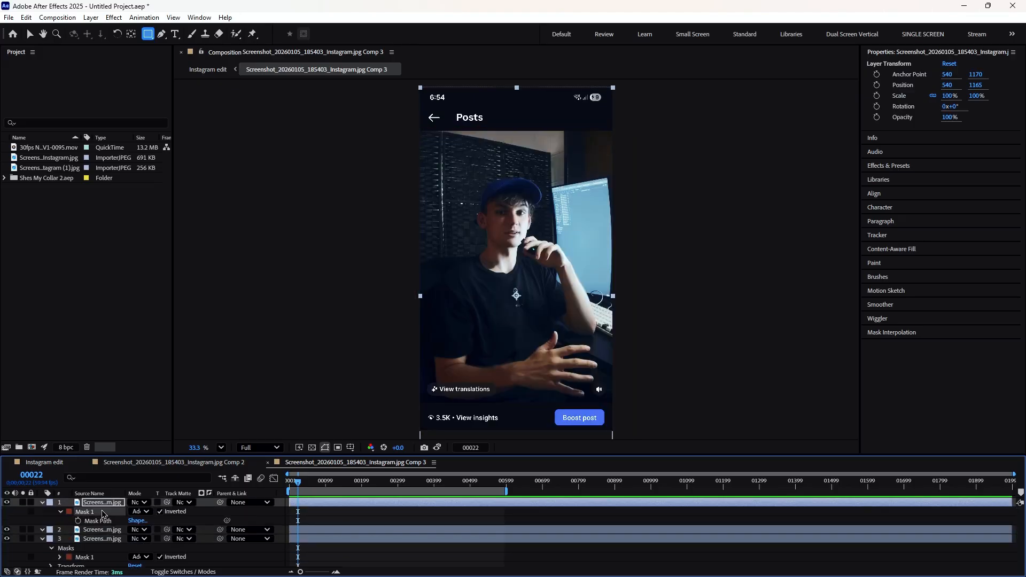
{"action": "key", "text": "Delete"}
Step: Mask the second layer to the back arrow and Posts title, and the first layer to the phone's status bar row
{"action": "left_click", "coordinate": [114, 511]}
{"action": "left_click_drag", "start_coordinate": [505, 111], "coordinate": [425, 128]}
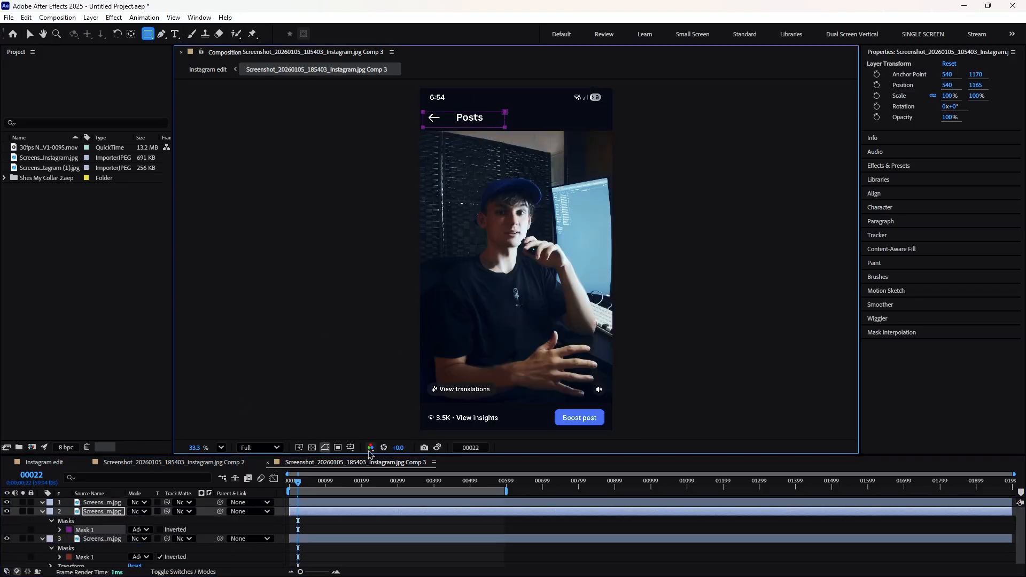
{"action": "left_click", "coordinate": [350, 504]}
{"action": "mouse_move", "coordinate": [607, 91]}
{"action": "left_mouse_down"}
{"action": "mouse_move", "coordinate": [594, 102]}
{"action": "mouse_move", "coordinate": [417, 102]}
{"action": "mouse_move", "coordinate": [426, 104]}
{"action": "left_mouse_up"}
{"action": "left_click", "coordinate": [358, 525]}
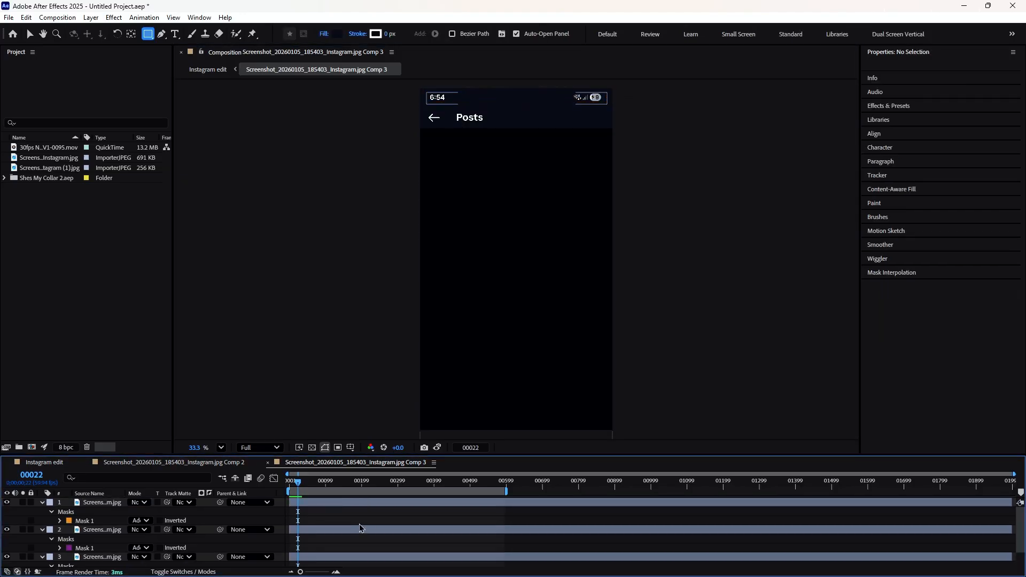
Step: Collapse the layer properties and, with no layer selected, draw a navy rectangle shape about 1137 by 255 px covering the header
{"action": "key", "text": "u"}
{"action": "left_click", "coordinate": [351, 523]}
{"action": "left_click", "coordinate": [350, 551]}
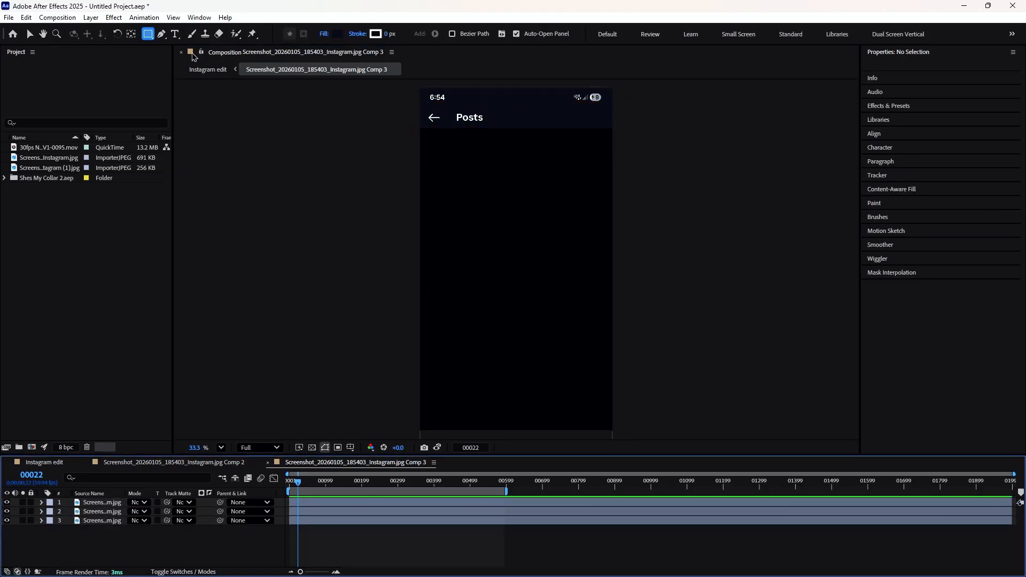
{"action": "left_click_drag", "start_coordinate": [616, 129], "coordinate": [413, 83]}
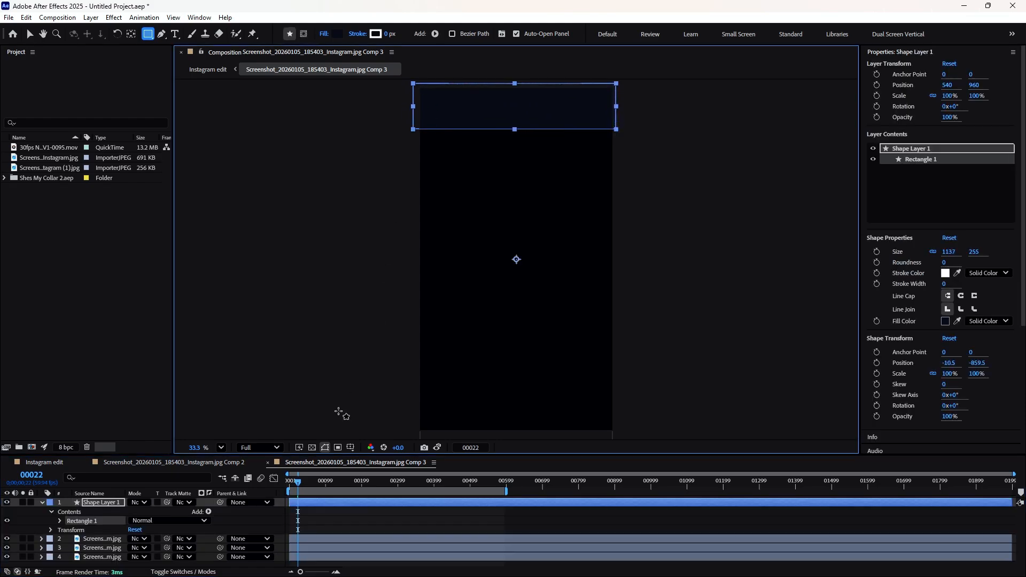
Step: Move the rectangle shape layer below the two masked header layers and delete the original header screenshot layer
{"action": "left_click_drag", "start_coordinate": [120, 503], "coordinate": [116, 553]}
{"action": "left_click", "coordinate": [114, 557]}
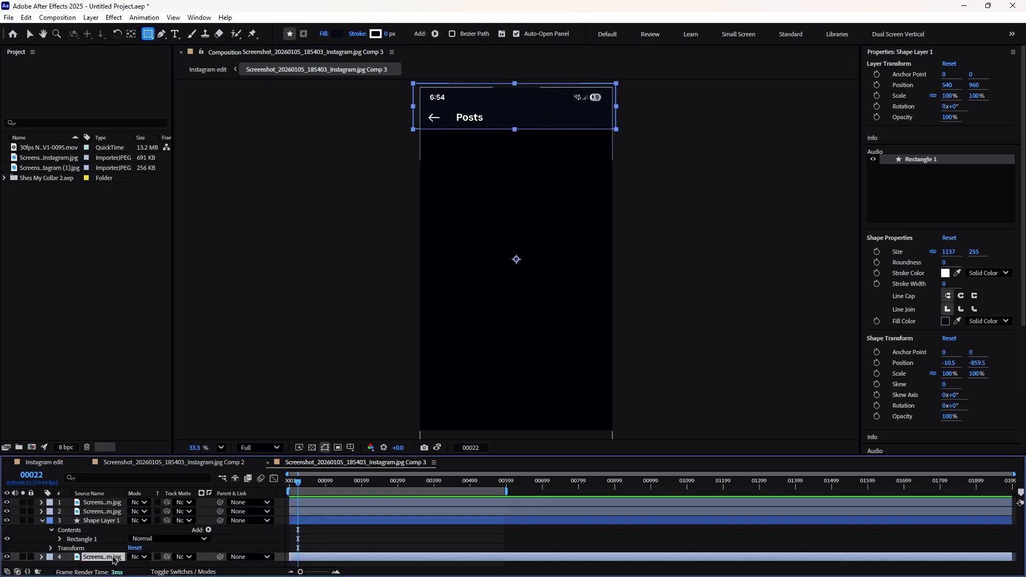
{"action": "key", "text": "Delete"}
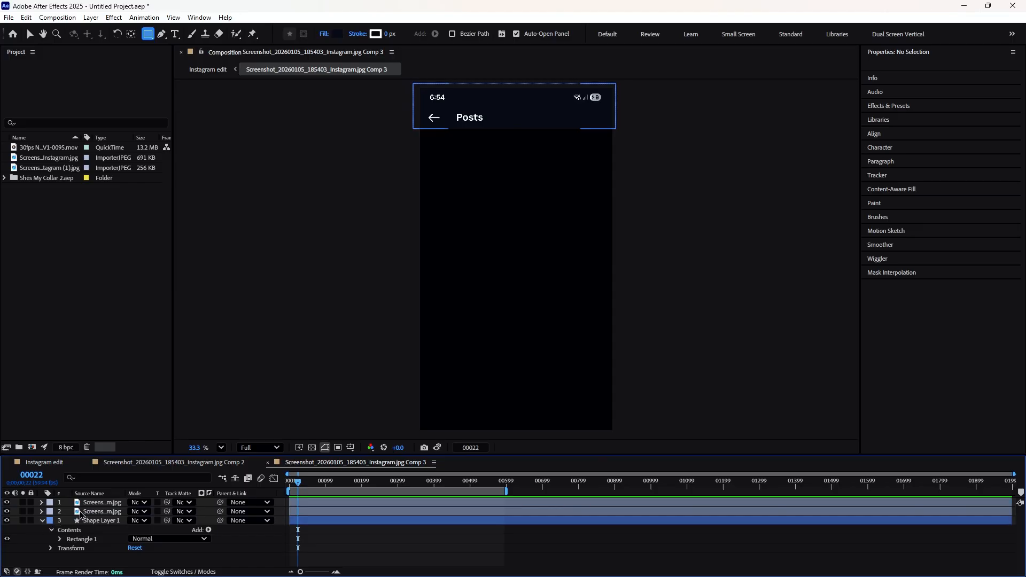
Step: Test moving the Posts title layer vertically over the navy rectangle and restore its position
{"action": "left_click", "coordinate": [95, 513]}
{"action": "key", "text": "p"}
{"action": "mouse_move", "coordinate": [154, 521]}
{"action": "left_mouse_down"}
{"action": "mouse_move", "coordinate": [185, 517]}
{"action": "mouse_move", "coordinate": [106, 512]}
{"action": "mouse_move", "coordinate": [163, 516]}
{"action": "left_mouse_up"}
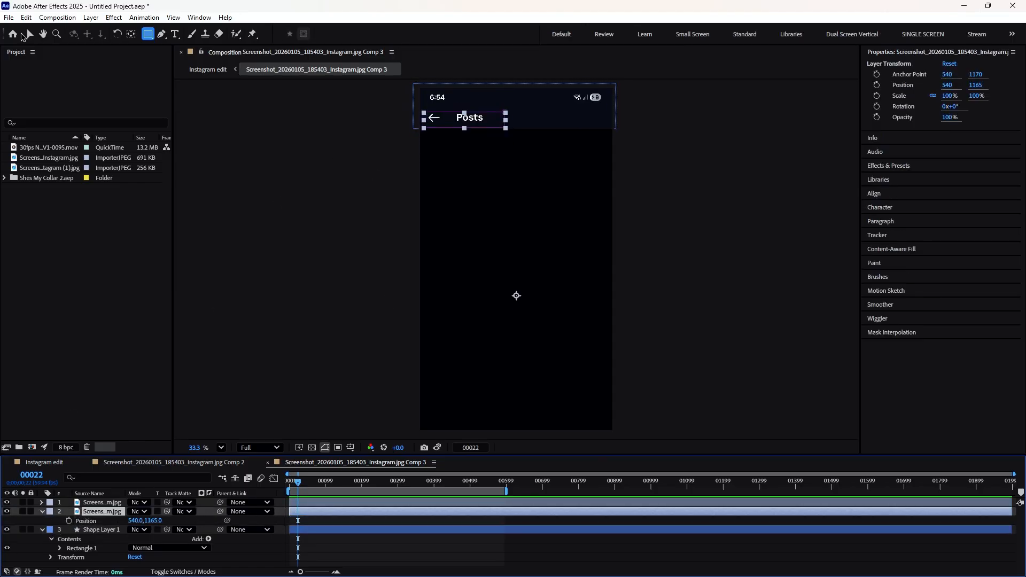
Step: Switch to the Selection tool, deselect all layers and collapse their properties
{"action": "left_click", "coordinate": [28, 35]}
{"action": "left_click", "coordinate": [370, 537]}
{"action": "key", "text": "u"}
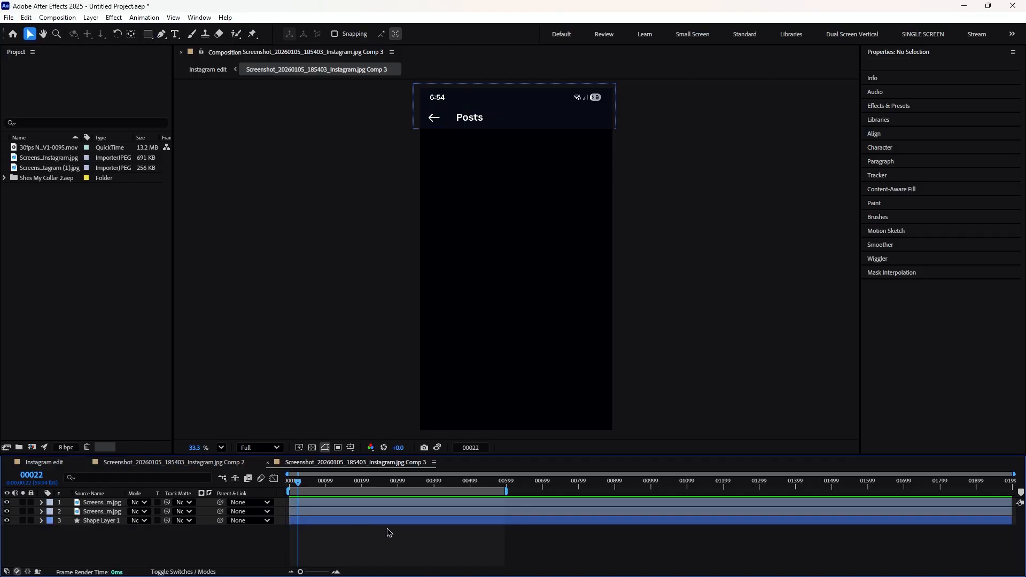
Step: Add position keyframes to the two masked header layers and the rectangle shape layer at the composition's first frame
{"action": "left_click", "coordinate": [287, 485]}
{"action": "mouse_move", "coordinate": [286, 487]}
{"action": "left_mouse_down"}
{"action": "mouse_move", "coordinate": [453, 494]}
{"action": "mouse_move", "coordinate": [293, 498]}
{"action": "left_mouse_up"}
{"action": "left_click", "coordinate": [109, 512]}
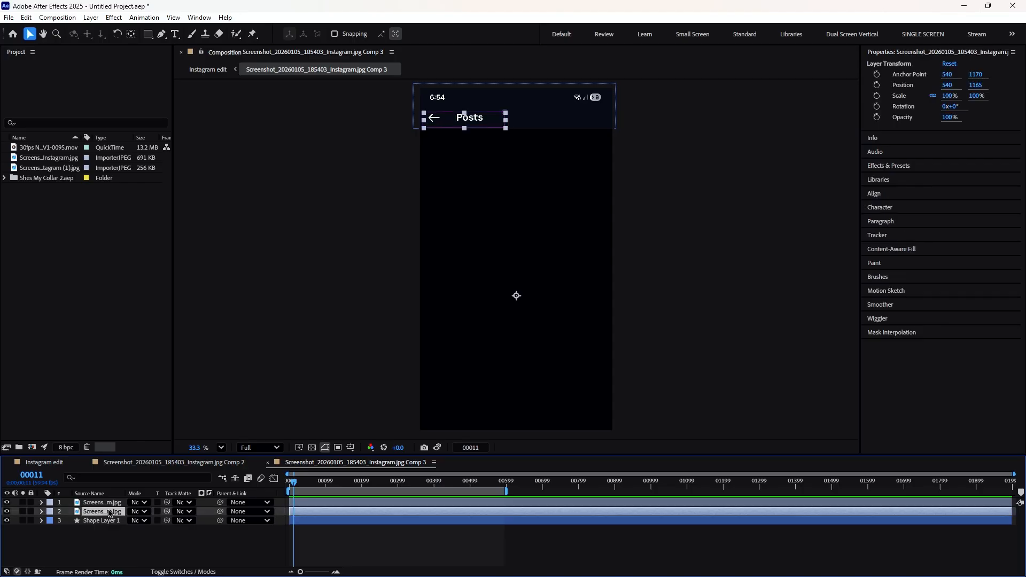
{"action": "left_click", "coordinate": [106, 503], "text": "ctrl"}
{"action": "key", "text": "Home"}
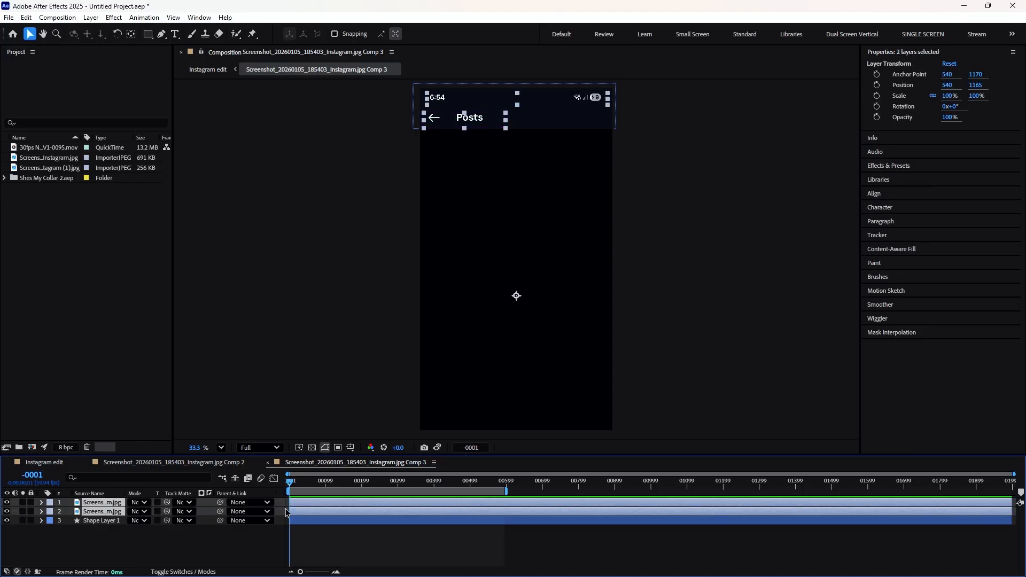
{"action": "left_click", "coordinate": [300, 521]}
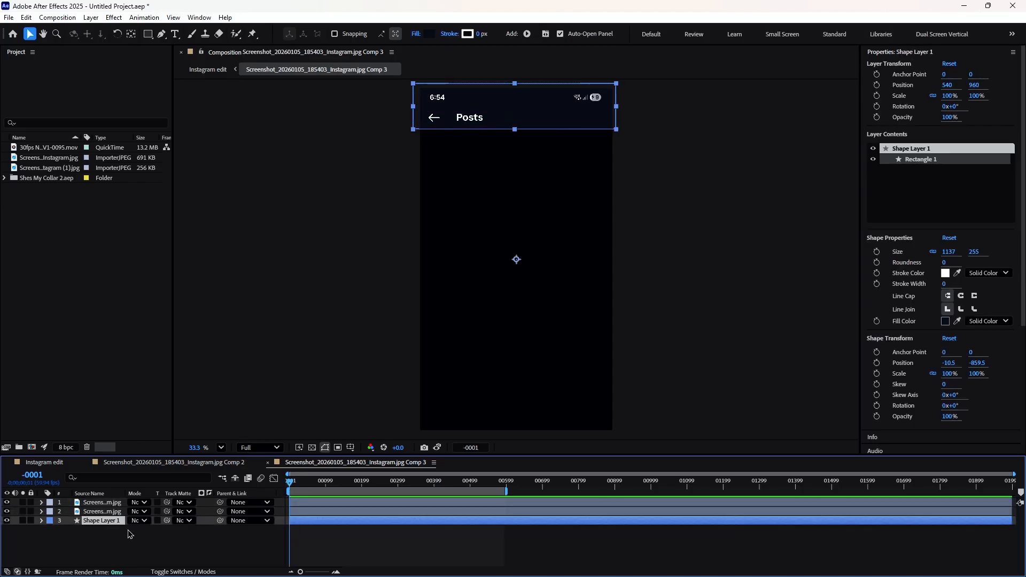
{"action": "left_click", "coordinate": [102, 503], "text": "shift"}
{"action": "key", "text": "p"}
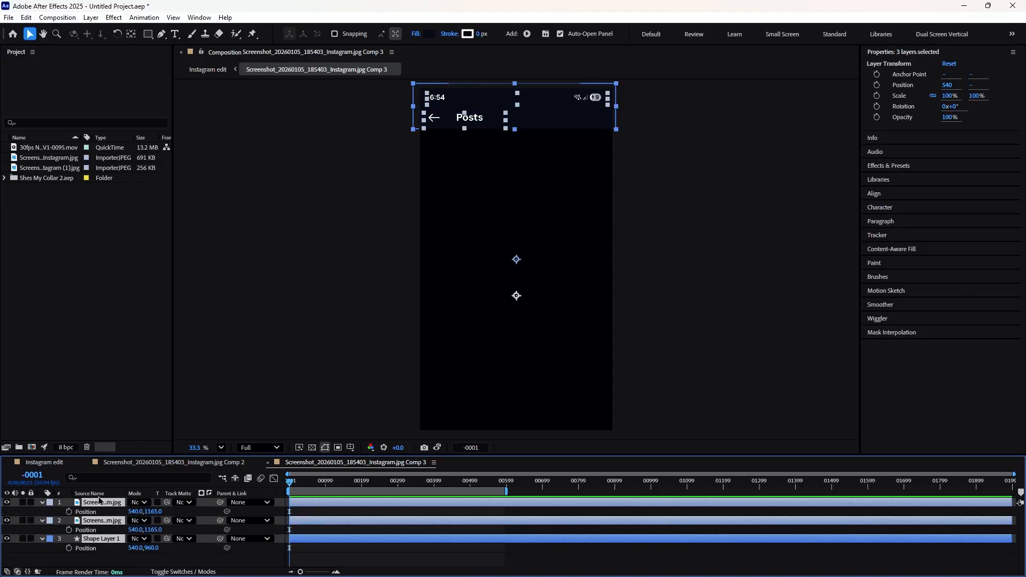
{"action": "key", "text": "alt+shift+p"}
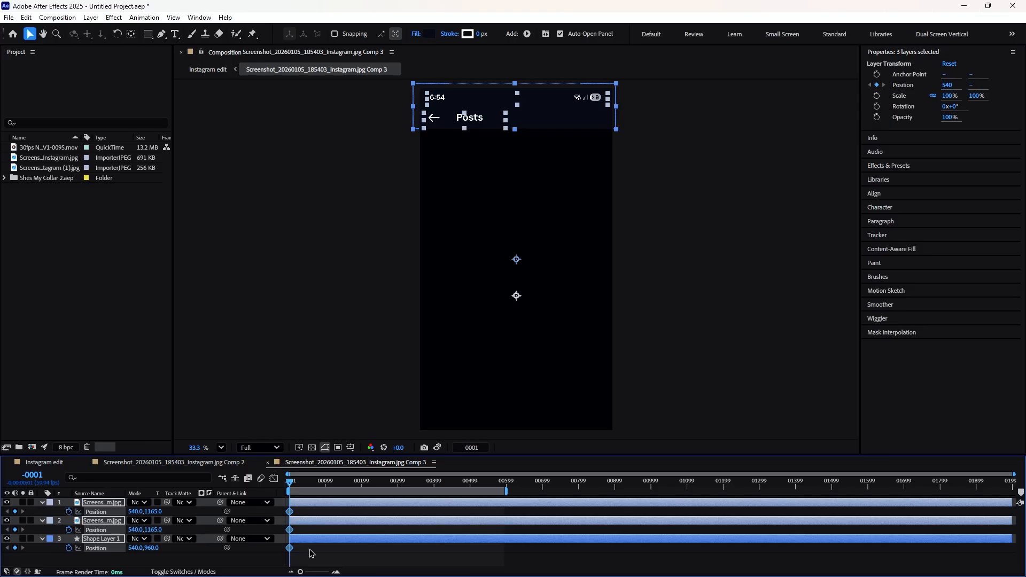
Step: Add position keyframes to all three header layers at frame 30, return to the first frame and deselect the layers
{"action": "mouse_move", "coordinate": [313, 481]}
{"action": "left_mouse_down"}
{"action": "mouse_move", "coordinate": [325, 481]}
{"action": "mouse_move", "coordinate": [303, 478]}
{"action": "left_mouse_up"}
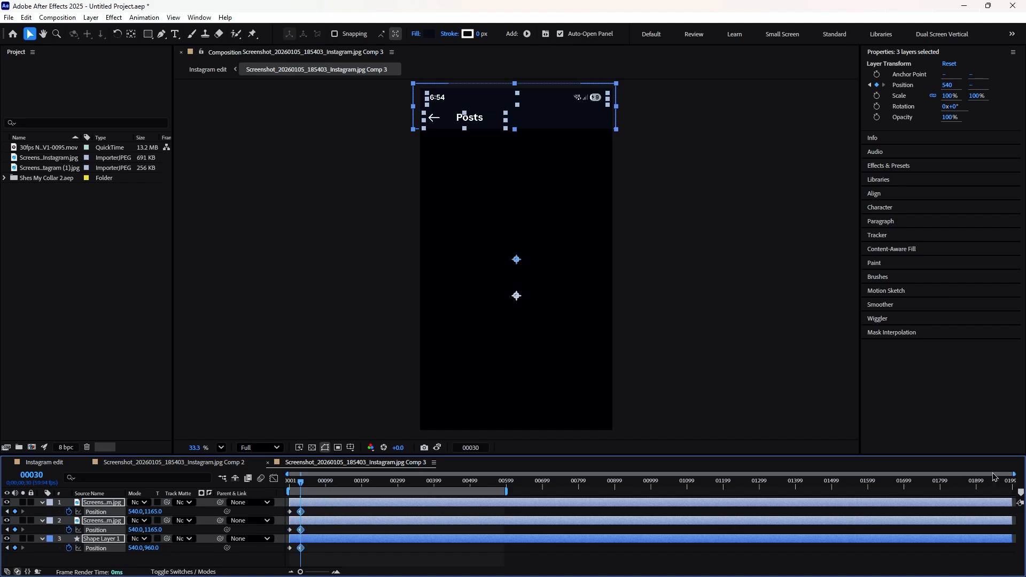
{"action": "left_click_drag", "start_coordinate": [1015, 474], "coordinate": [479, 475]}
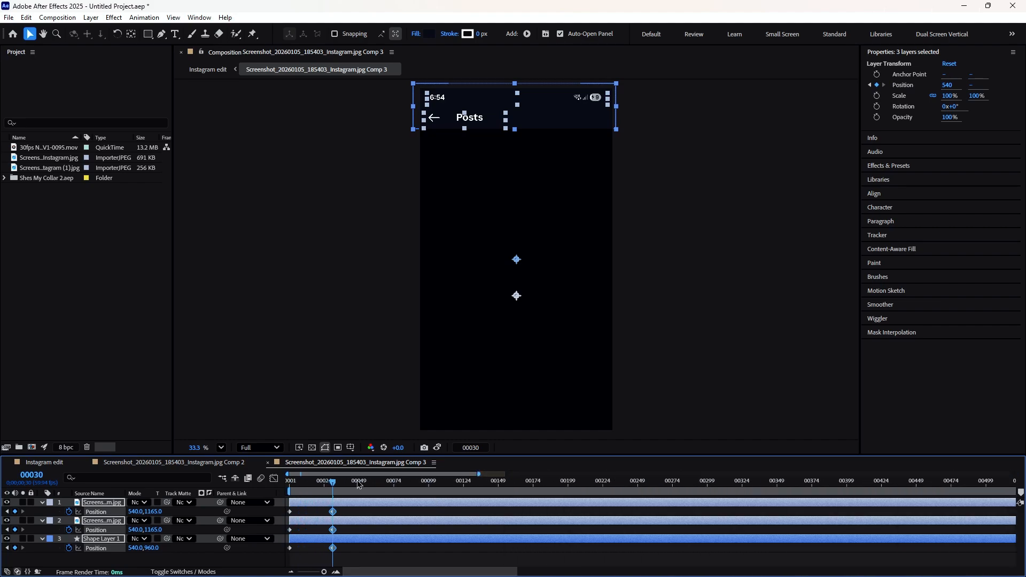
{"action": "left_click_drag", "start_coordinate": [334, 482], "coordinate": [265, 484]}
{"action": "left_click", "coordinate": [366, 514]}
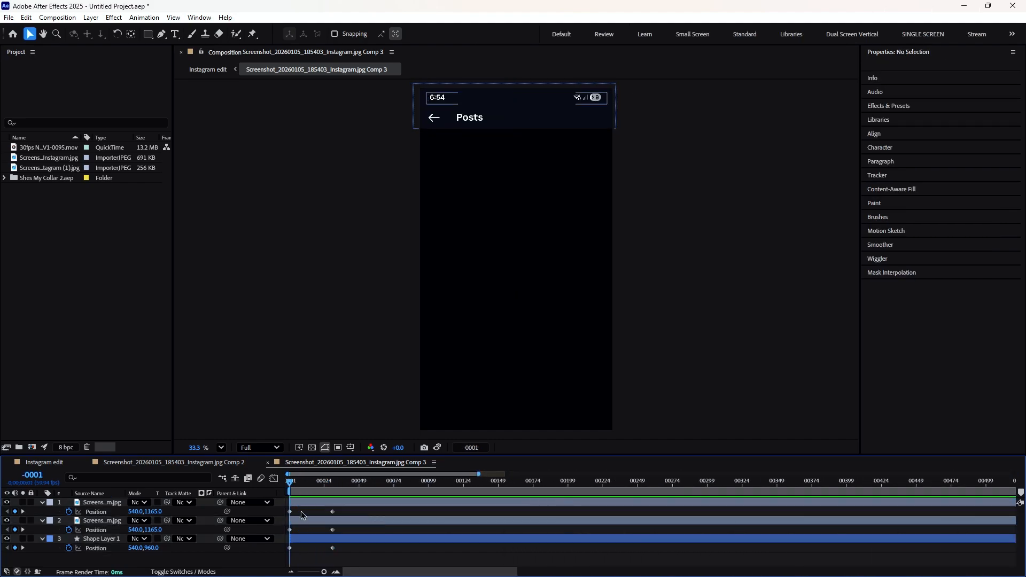
Step: Try moving all three header layers upward together at the first frame, undo the move and deselect the layers
{"action": "key", "text": "ctrl+a"}
{"action": "left_click_drag", "start_coordinate": [154, 511], "coordinate": [50, 502]}
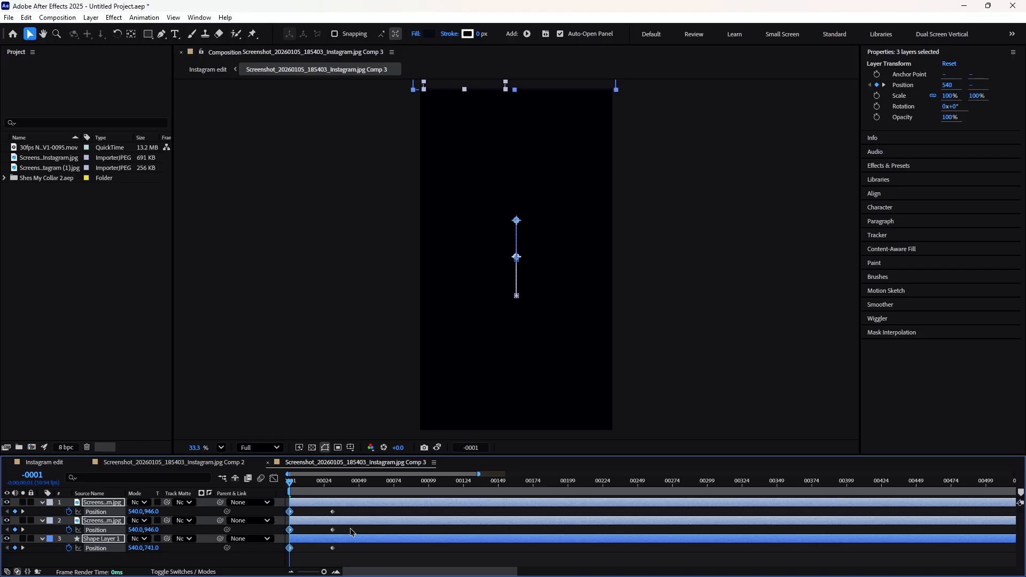
{"action": "key", "text": "ctrl+z"}
{"action": "left_click", "coordinate": [361, 515]}
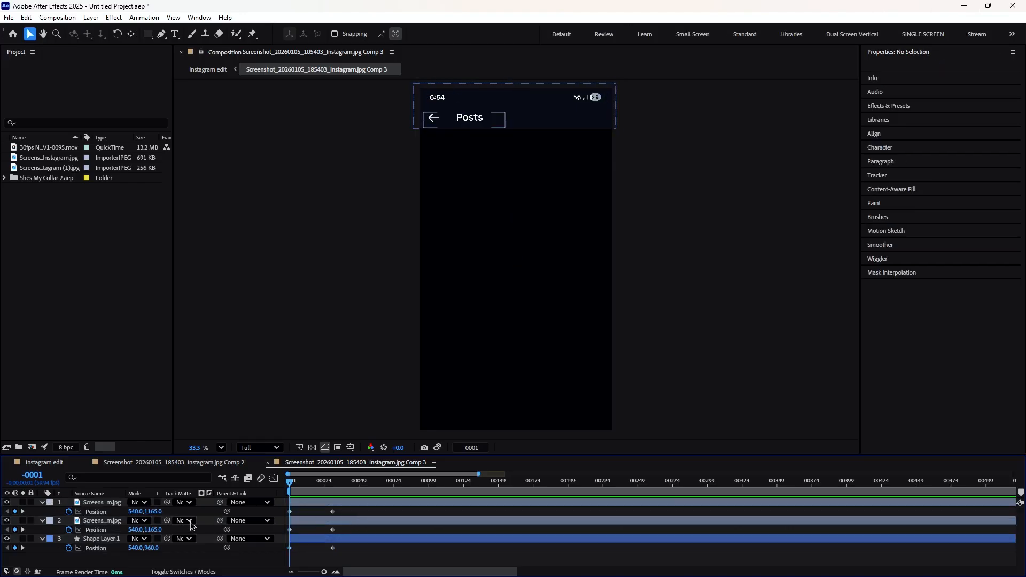
Step: Set the first-frame Y positions to 1075 for the status bar, 952 for the Posts title and 720 for the rectangle, then scrub the motion
{"action": "left_click_drag", "start_coordinate": [155, 511], "coordinate": [58, 541]}
{"action": "left_click_drag", "start_coordinate": [147, 552], "coordinate": [343, 548]}
{"action": "left_click", "coordinate": [344, 547]}
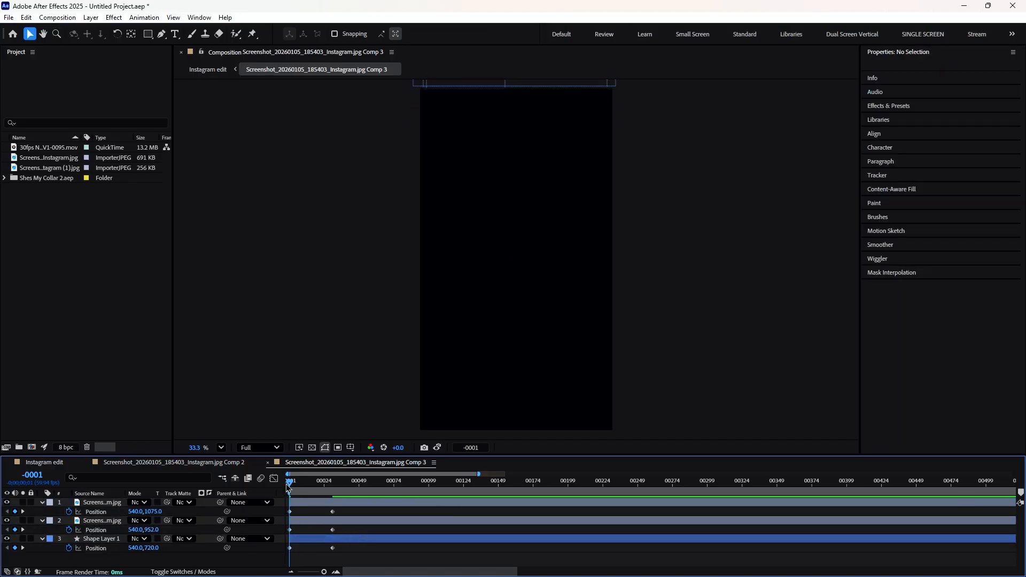
{"action": "left_click_drag", "start_coordinate": [290, 484], "coordinate": [275, 565]}
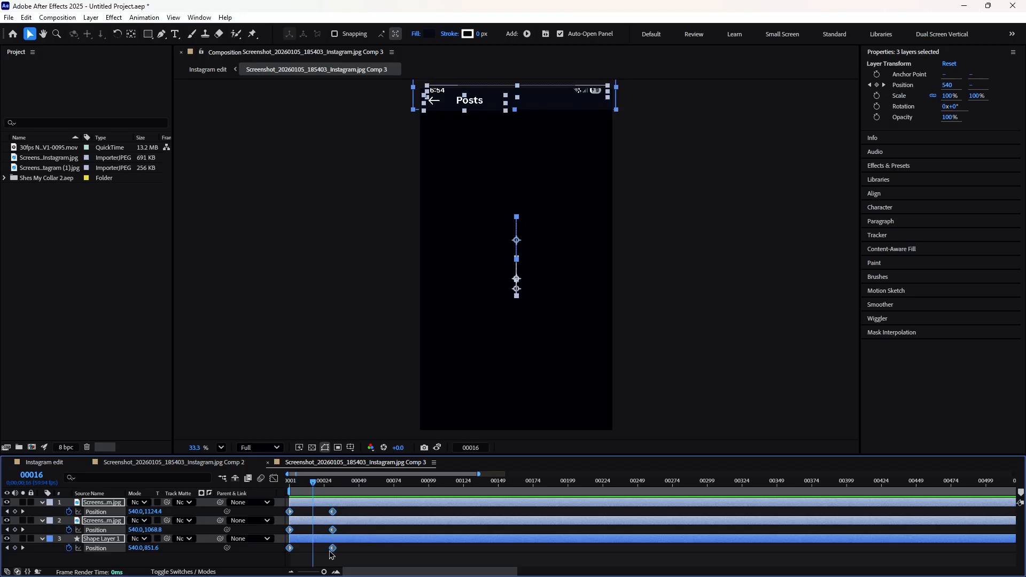
Step: Delete the duplicate View insights layer in the footer composition and move the masked View insights label down to position 540, 747
{"action": "left_click", "coordinate": [220, 463]}
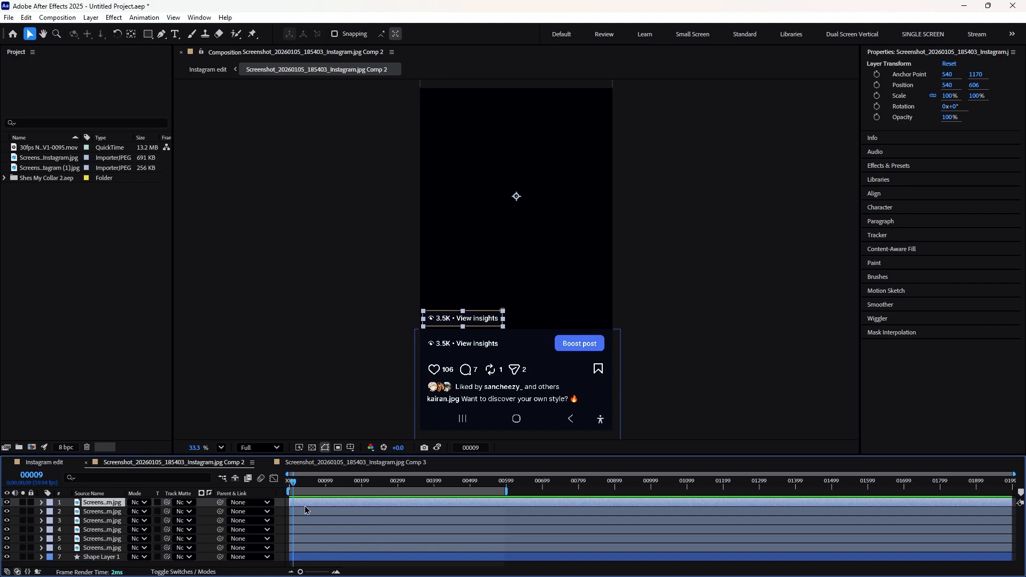
{"action": "left_click", "coordinate": [308, 548]}
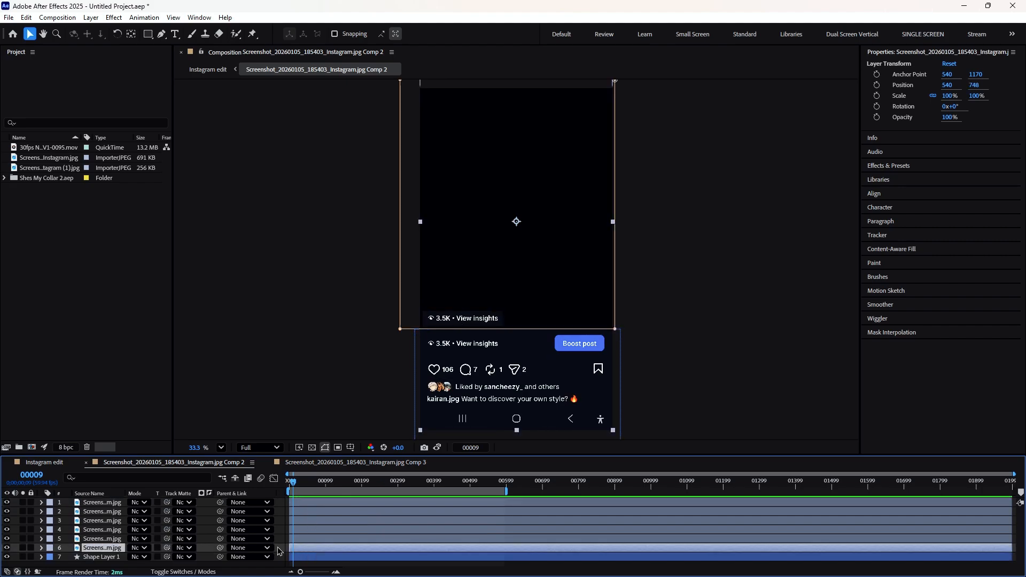
{"action": "key", "text": "Delete"}
{"action": "left_click", "coordinate": [307, 502]}
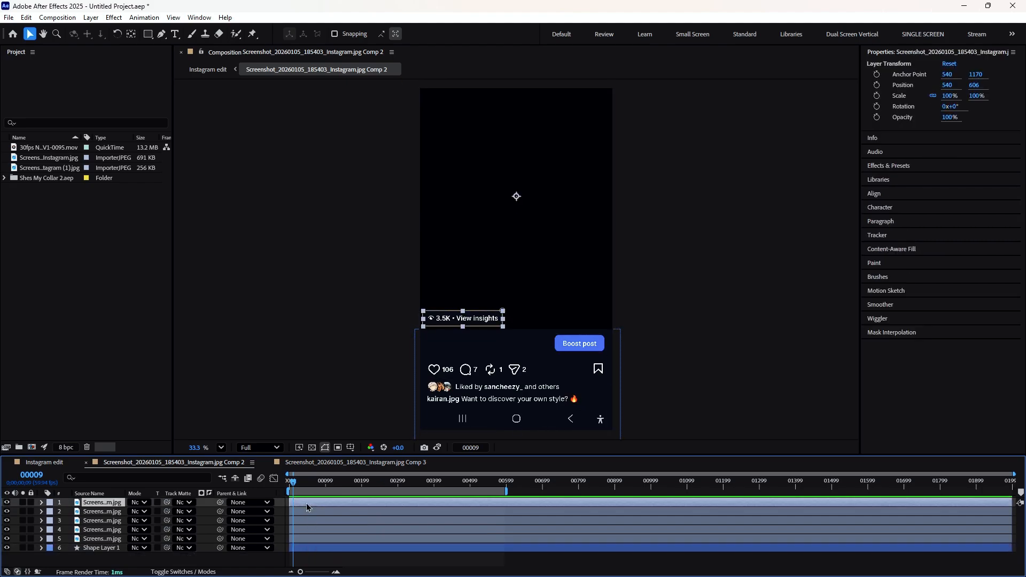
{"action": "key", "text": "p"}
{"action": "left_click_drag", "start_coordinate": [151, 513], "coordinate": [196, 515]}
{"action": "left_click_drag", "start_coordinate": [226, 513], "coordinate": [228, 513]}
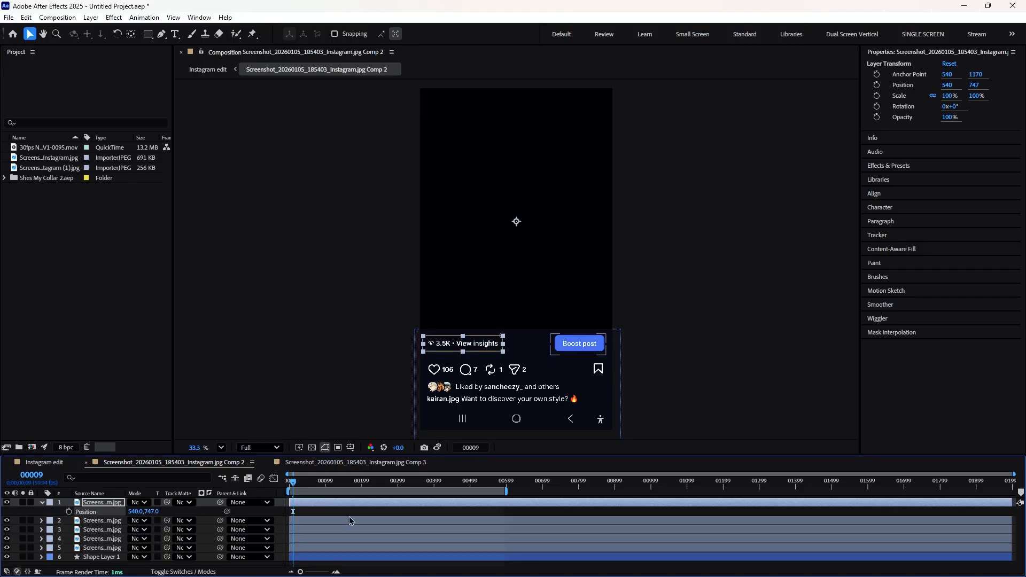
{"action": "left_click", "coordinate": [349, 516]}
Step: Add position keyframes to all six footer layers at the composition's first frame
{"action": "left_click_drag", "start_coordinate": [294, 483], "coordinate": [287, 484]}
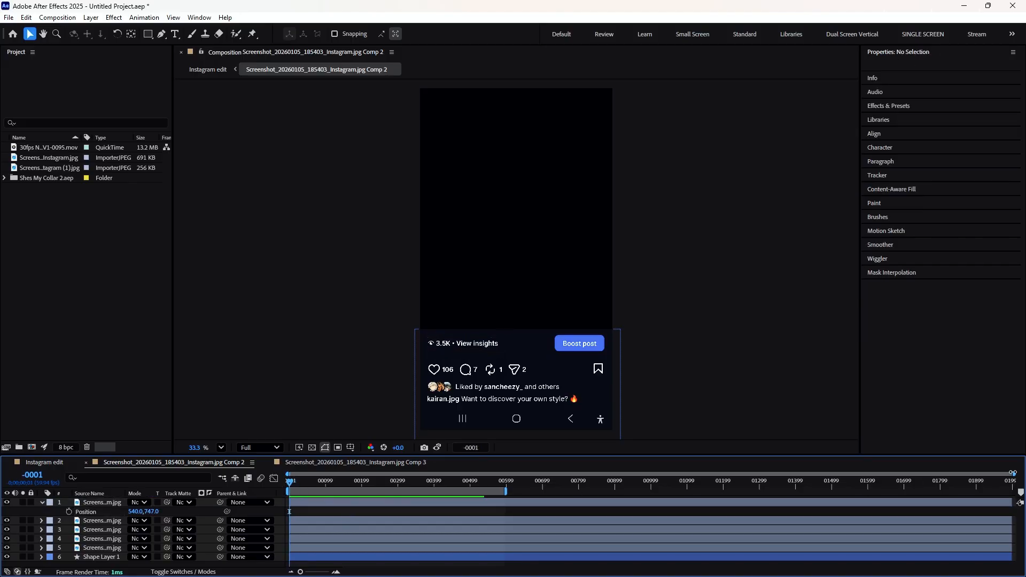
{"action": "left_click_drag", "start_coordinate": [1014, 473], "coordinate": [393, 475]}
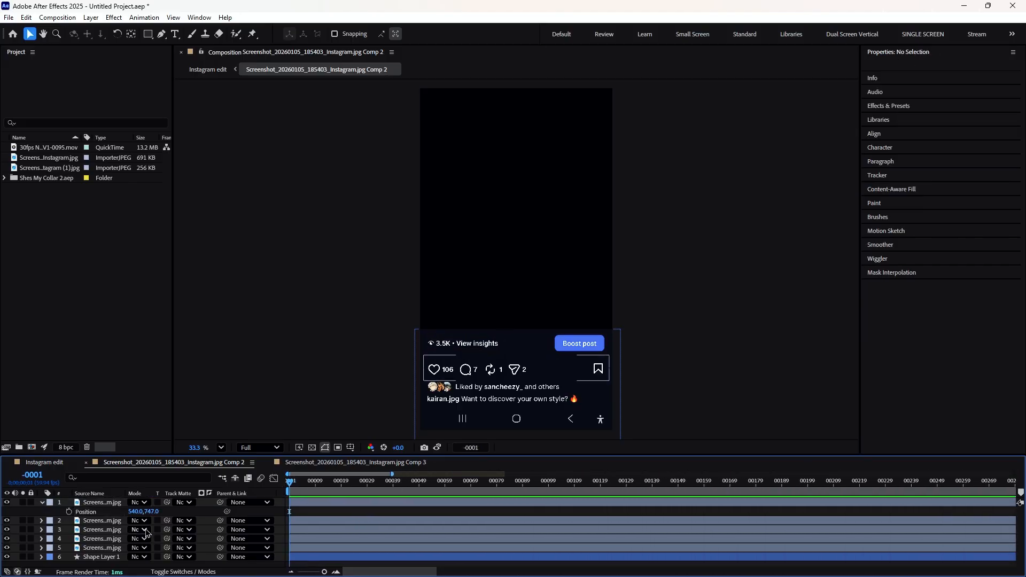
{"action": "left_click", "coordinate": [101, 556]}
{"action": "left_click", "coordinate": [104, 505], "text": "shift"}
{"action": "key", "text": "p"}
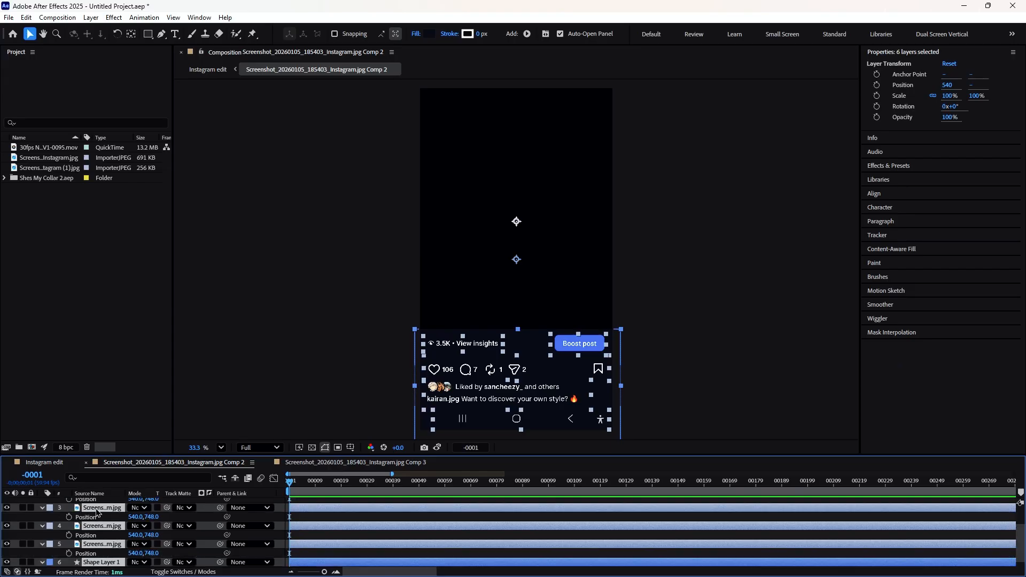
{"action": "scroll", "coordinate": [98, 514], "scroll_direction": "up", "scroll_amount": 3}
{"action": "left_click", "coordinate": [68, 512]}
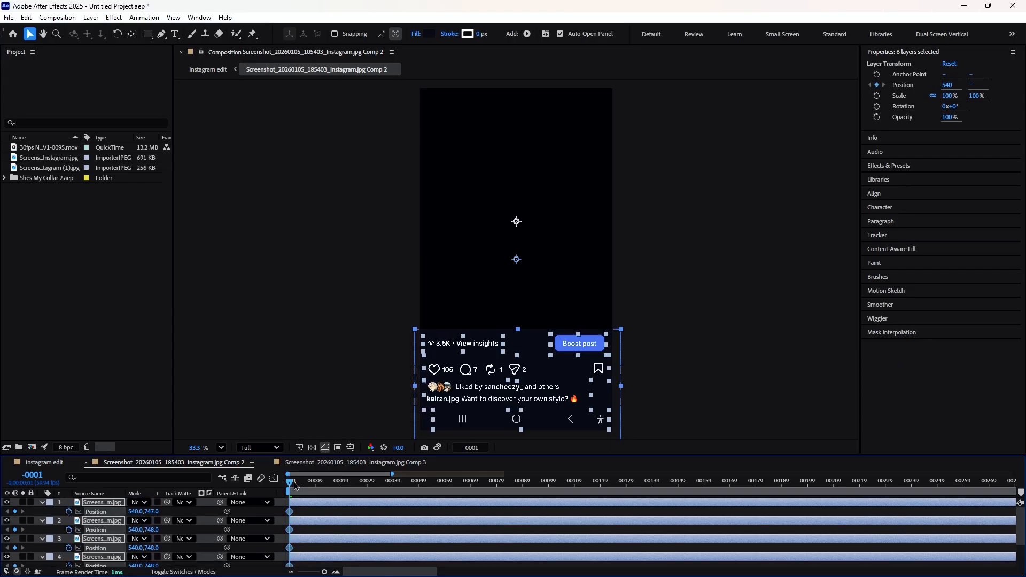
Step: Add position keyframes to all six footer layers at about frame 30, return to the first frame and deselect the layers
{"action": "left_click_drag", "start_coordinate": [293, 486], "coordinate": [370, 486]}
{"action": "left_click", "coordinate": [15, 512]}
{"action": "left_click", "coordinate": [289, 484]}
{"action": "left_click", "coordinate": [184, 511]}
Step: Lower the first-frame Y positions to 1282 for View insights, 1290 for Boost post and 1179 for the like and share icon row
{"action": "left_click_drag", "start_coordinate": [153, 512], "coordinate": [439, 519]}
{"action": "left_click_drag", "start_coordinate": [161, 530], "coordinate": [345, 534]}
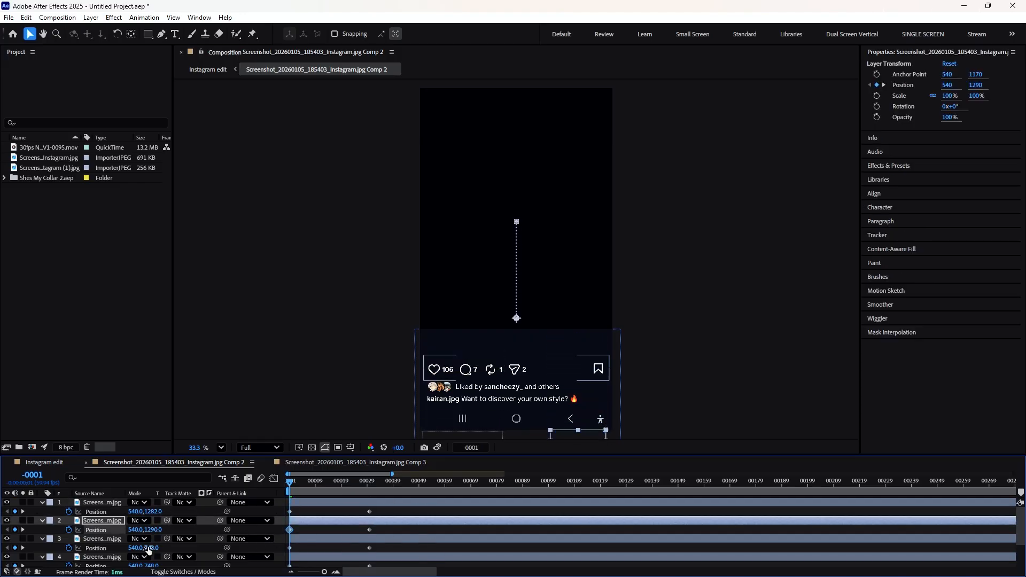
{"action": "left_click_drag", "start_coordinate": [153, 547], "coordinate": [391, 538]}
Step: Lower the caption layer to Y position 1044 at the first frame, move the footer rectangle and navigation bar downward, and scrub the motion
{"action": "scroll", "coordinate": [209, 522], "scroll_direction": "down", "scroll_amount": 2}
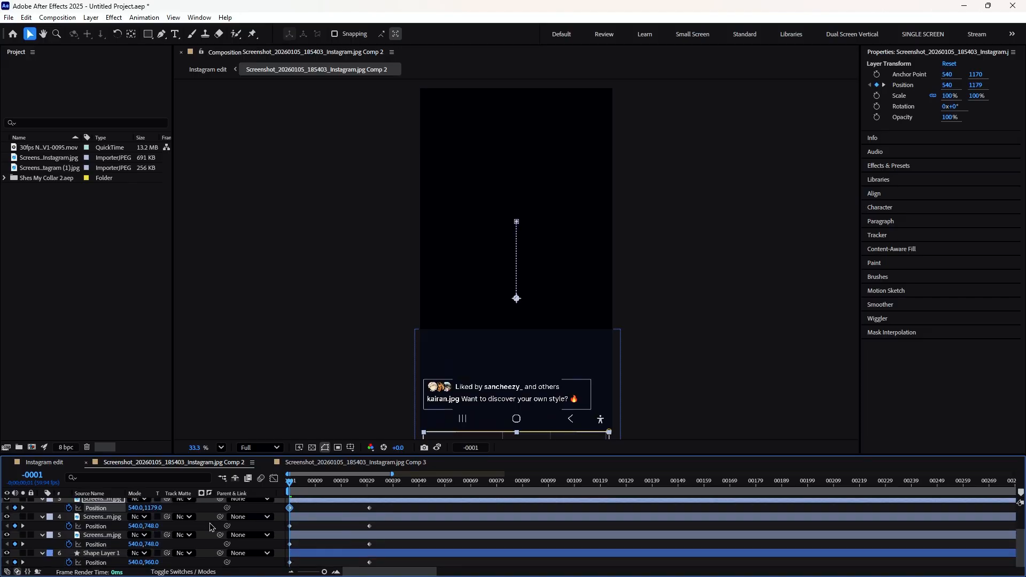
{"action": "left_click_drag", "start_coordinate": [153, 526], "coordinate": [308, 529]}
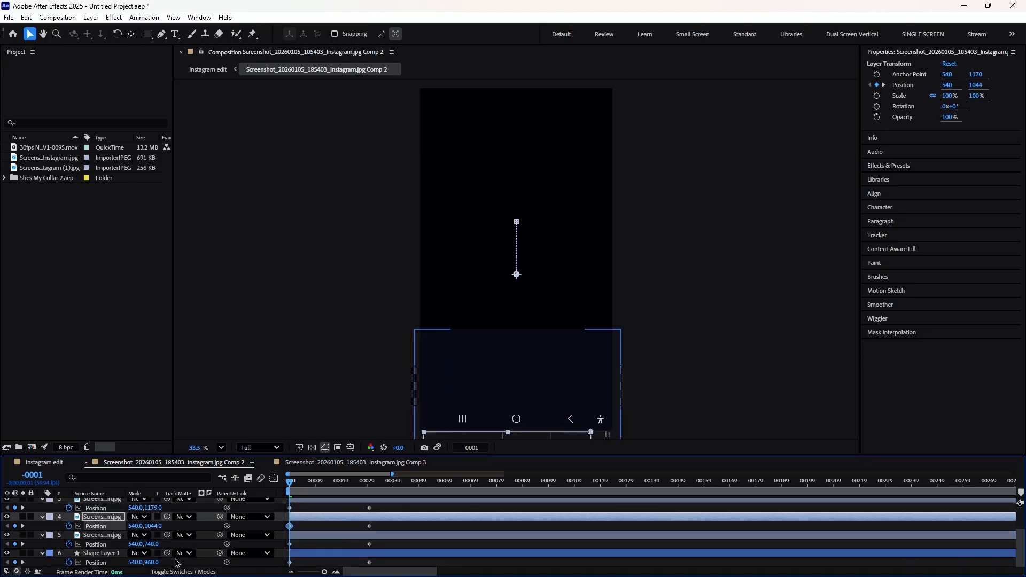
{"action": "left_click_drag", "start_coordinate": [153, 562], "coordinate": [489, 538]}
{"action": "left_click_drag", "start_coordinate": [152, 544], "coordinate": [230, 541]}
{"action": "left_click", "coordinate": [327, 545]}
{"action": "mouse_move", "coordinate": [293, 485]}
{"action": "left_mouse_down"}
{"action": "mouse_move", "coordinate": [366, 487]}
{"action": "mouse_move", "coordinate": [291, 489]}
{"action": "mouse_move", "coordinate": [341, 491]}
{"action": "mouse_move", "coordinate": [369, 505]}
{"action": "mouse_move", "coordinate": [279, 502]}
{"action": "mouse_move", "coordinate": [296, 487]}
{"action": "mouse_move", "coordinate": [317, 493]}
{"action": "mouse_move", "coordinate": [290, 490]}
{"action": "mouse_move", "coordinate": [315, 492]}
{"action": "mouse_move", "coordinate": [303, 491]}
{"action": "left_mouse_up"}
Step: Return to the Instagram edit composition and preview the header and footer animation over the video clip
{"action": "left_click", "coordinate": [58, 463]}
{"action": "left_click", "coordinate": [308, 515]}
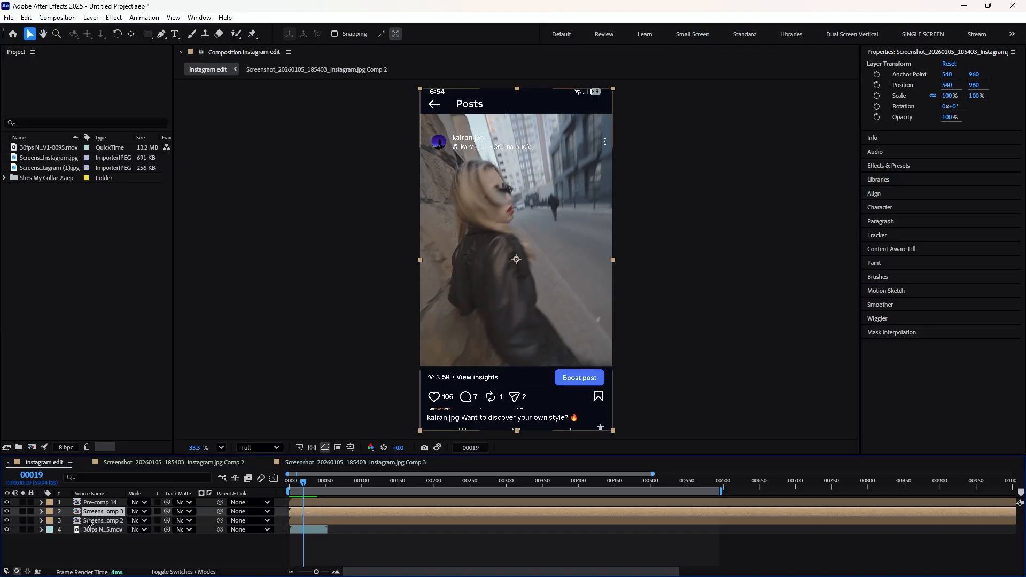
{"action": "left_click", "coordinate": [99, 502]}
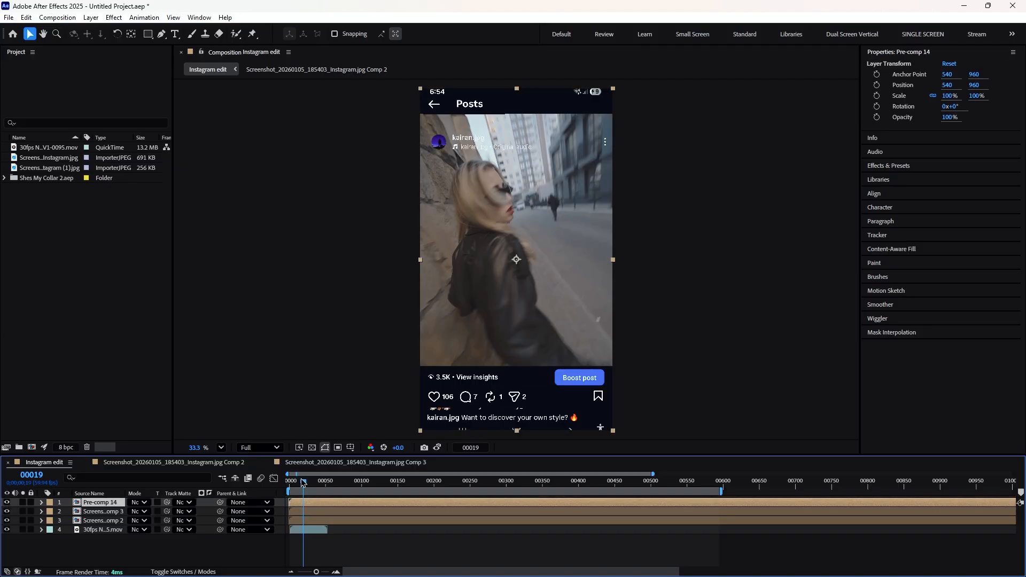
{"action": "mouse_move", "coordinate": [303, 483]}
{"action": "left_mouse_down"}
{"action": "mouse_move", "coordinate": [291, 489]}
{"action": "mouse_move", "coordinate": [305, 493]}
{"action": "left_mouse_up"}
{"action": "key", "text": "space"}
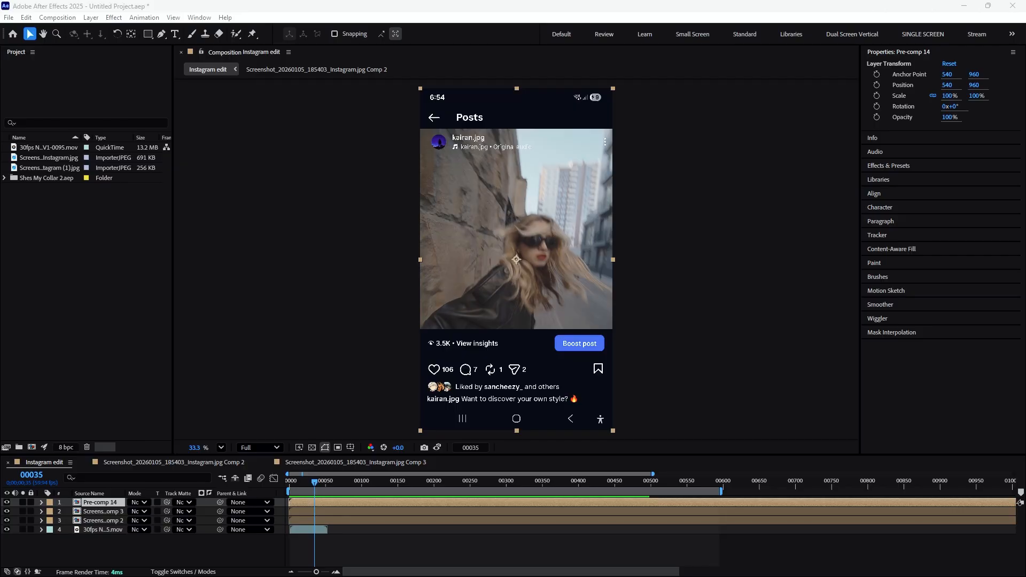
{"action": "left_click", "coordinate": [320, 484]}
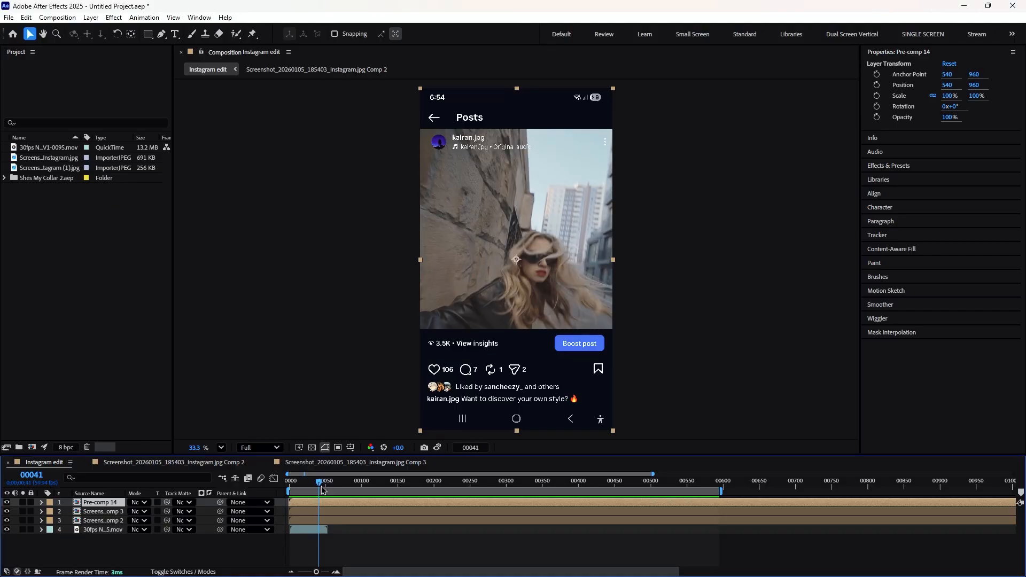
{"action": "left_click_drag", "start_coordinate": [322, 487], "coordinate": [315, 488]}
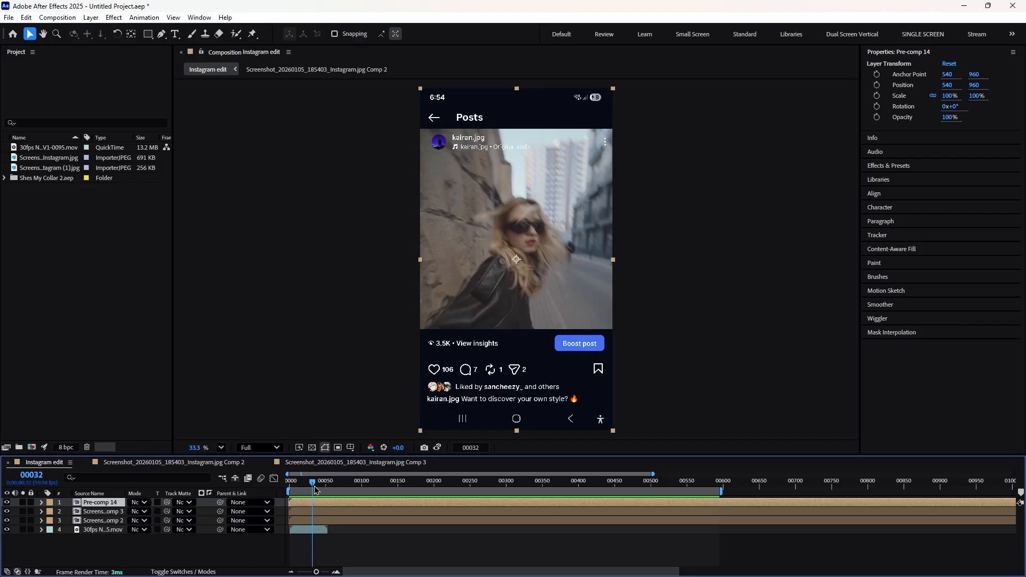
{"action": "left_click_drag", "start_coordinate": [315, 488], "coordinate": [317, 489]}
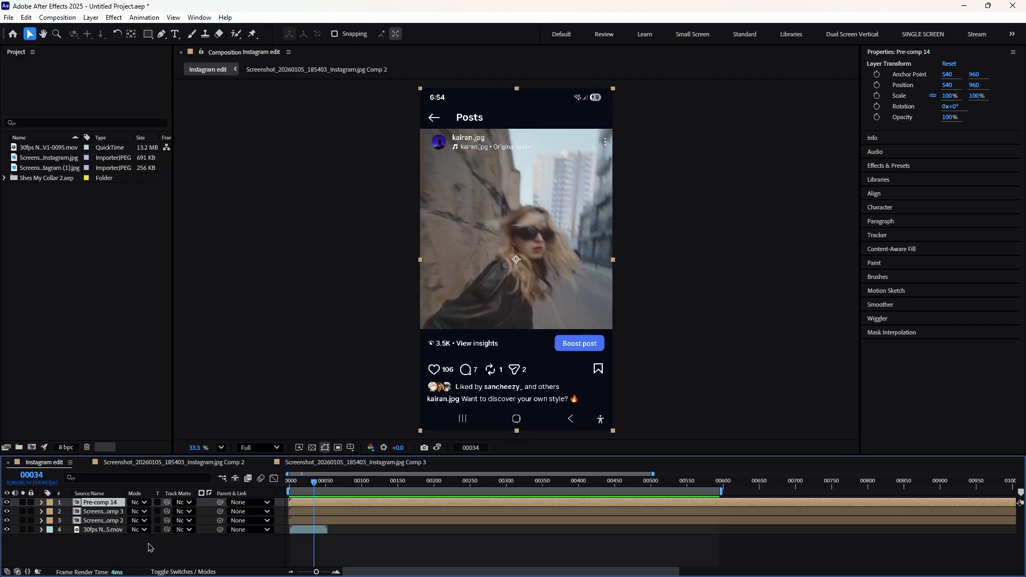
Step: Pre-compose all four layers of the Instagram edit composition into a single layer
{"action": "left_click_drag", "start_coordinate": [109, 544], "coordinate": [105, 505]}
{"action": "right_click", "coordinate": [106, 524]}
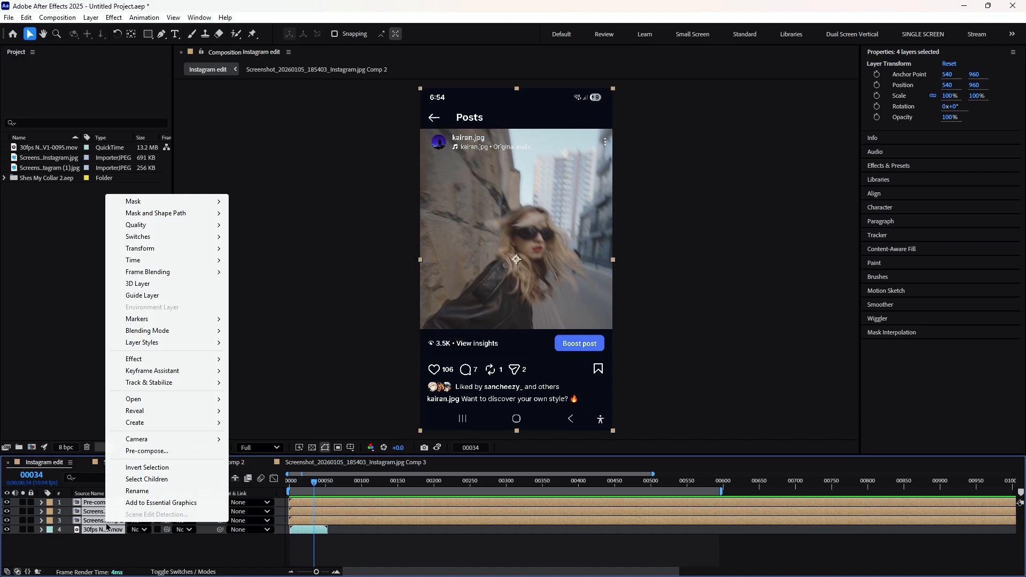
{"action": "left_click", "coordinate": [159, 461]}
{"action": "left_click", "coordinate": [566, 371]}
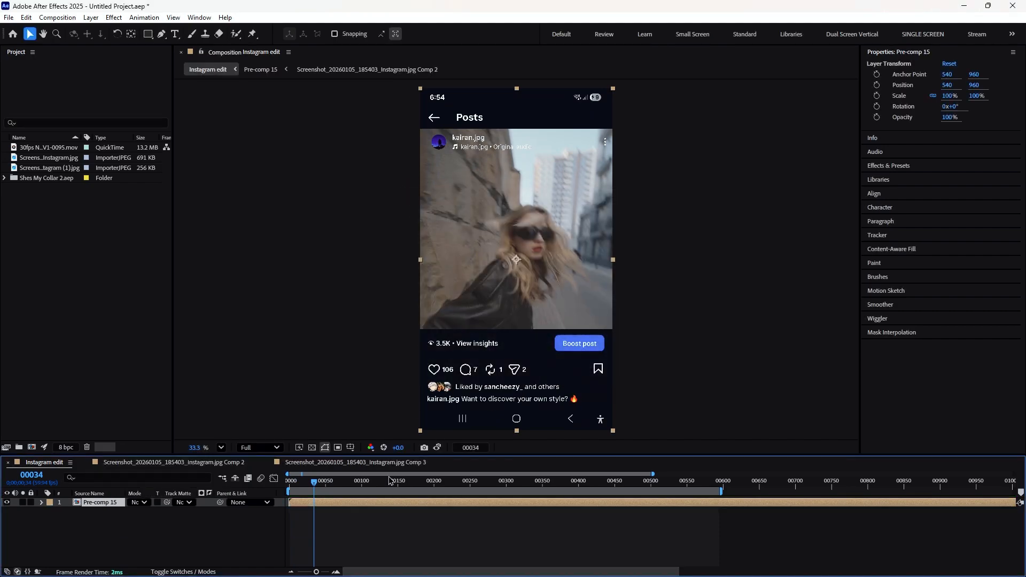
Step: Make the pre-composed layer 3D and add a new two-node camera to the Instagram edit composition
{"action": "left_click", "coordinate": [183, 572]}
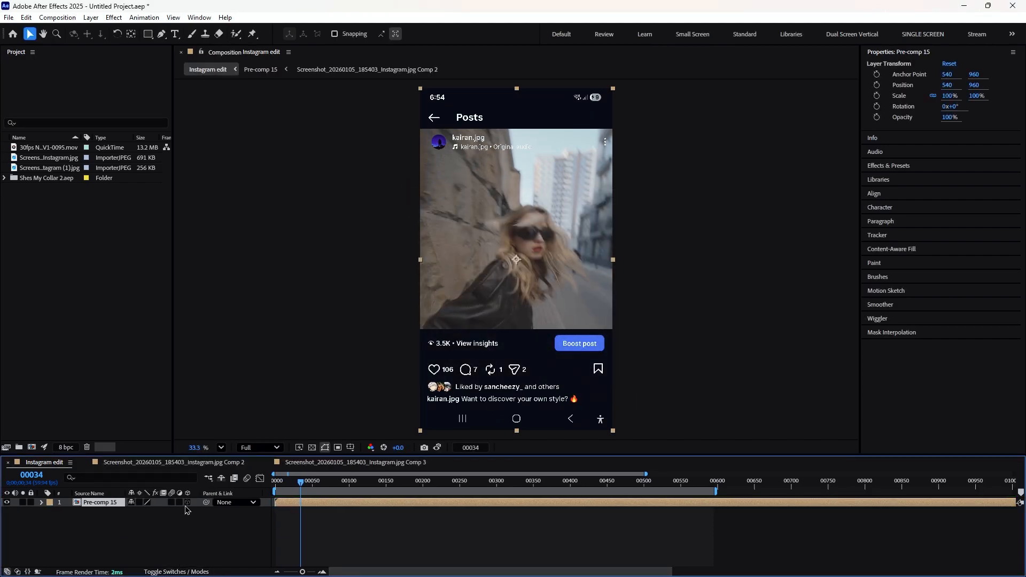
{"action": "left_click", "coordinate": [187, 502]}
{"action": "right_click", "coordinate": [320, 535]}
{"action": "mouse_move", "coordinate": [366, 399]}
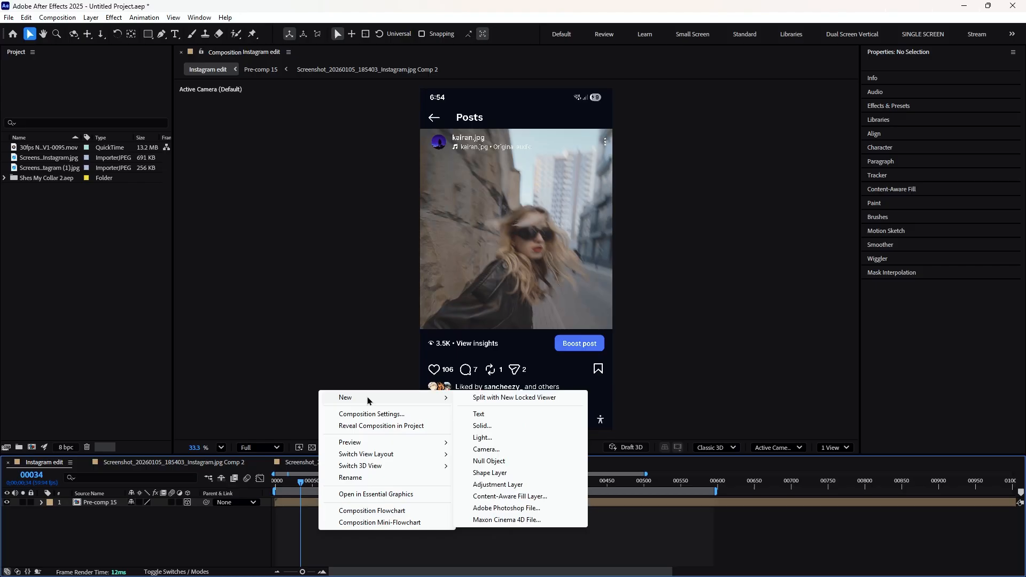
{"action": "left_click", "coordinate": [505, 452]}
{"action": "left_click", "coordinate": [647, 404]}
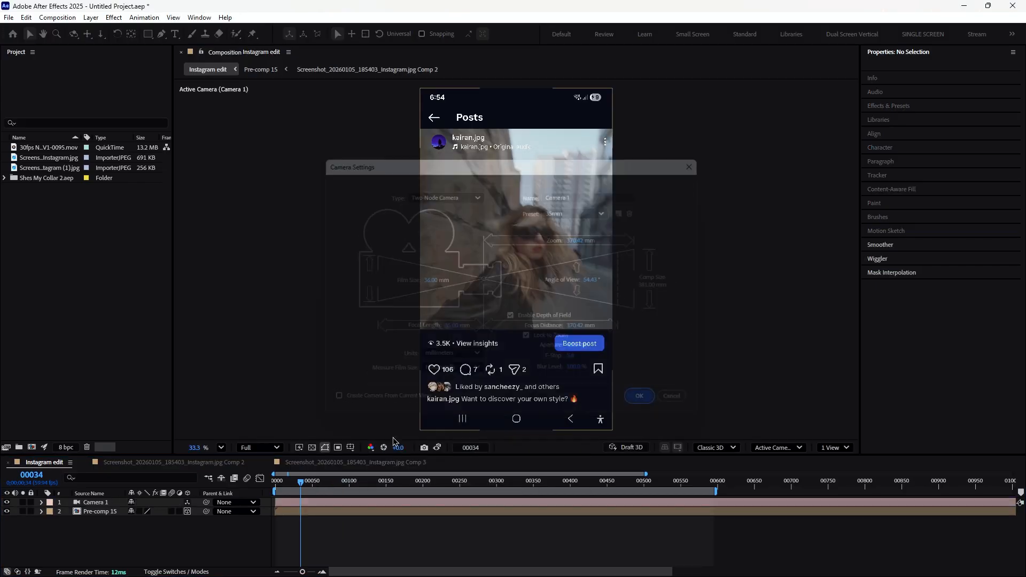
Step: Set the camera's position to -1, 960, -1500 to view the post smaller and from an angle
{"action": "key", "text": "p"}
{"action": "left_click_drag", "start_coordinate": [175, 511], "coordinate": [0, 512]}
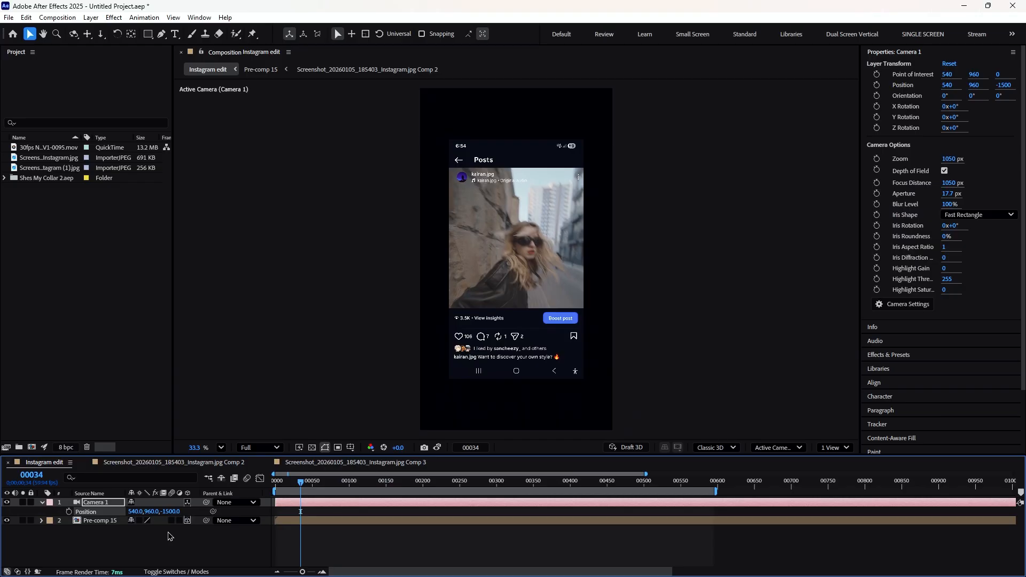
{"action": "left_click_drag", "start_coordinate": [133, 512], "coordinate": [176, 543]}
Step: Inspect the layers inside the pre-composition, return to the Instagram edit composition and scrub through the angled camera view
{"action": "double_click", "coordinate": [308, 522]}
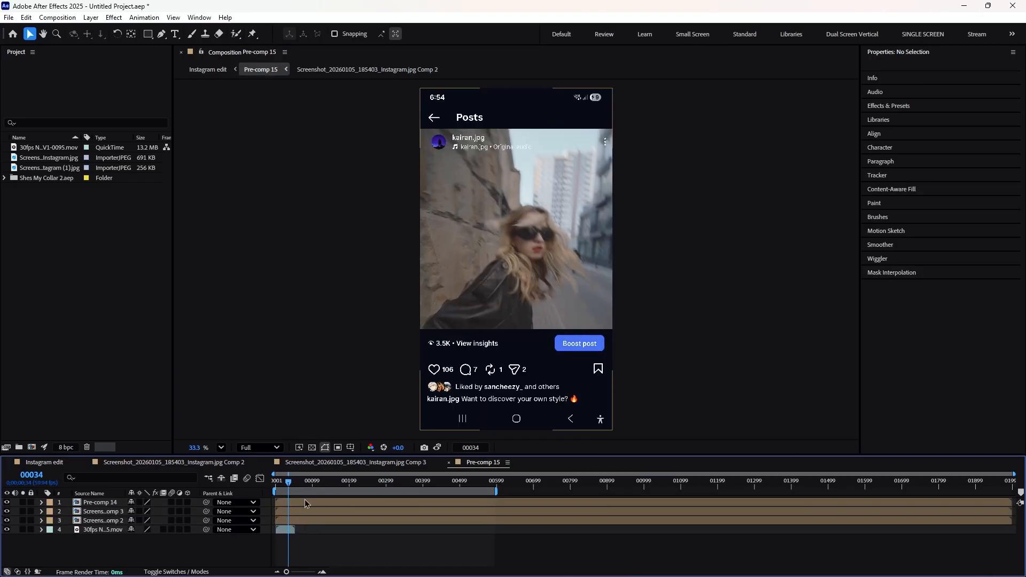
{"action": "left_click", "coordinate": [309, 504]}
{"action": "left_click", "coordinate": [314, 511]}
{"action": "left_click", "coordinate": [315, 520]}
{"action": "left_click", "coordinate": [45, 462]}
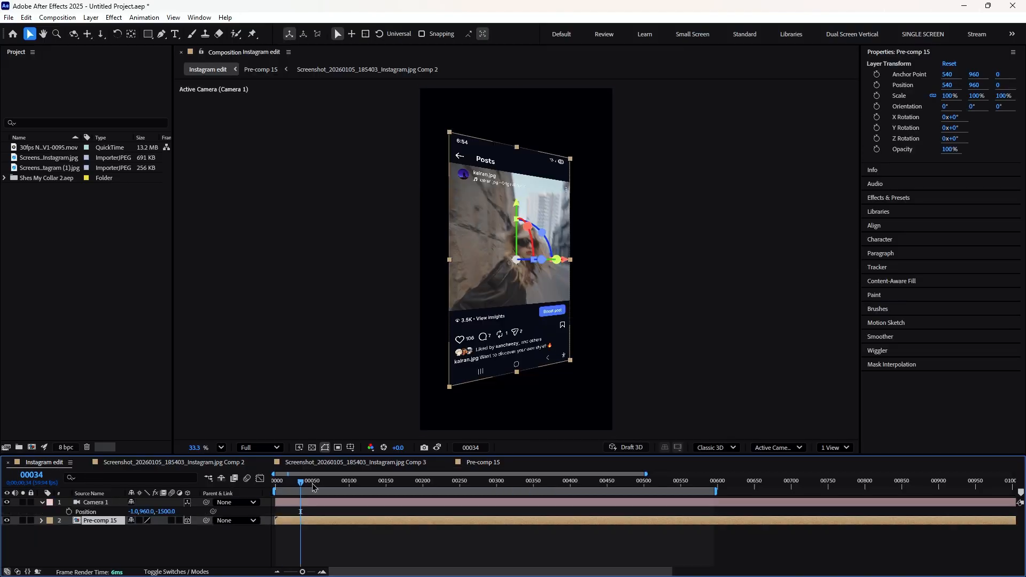
{"action": "left_click_drag", "start_coordinate": [315, 483], "coordinate": [289, 492]}
{"action": "left_click", "coordinate": [328, 543]}
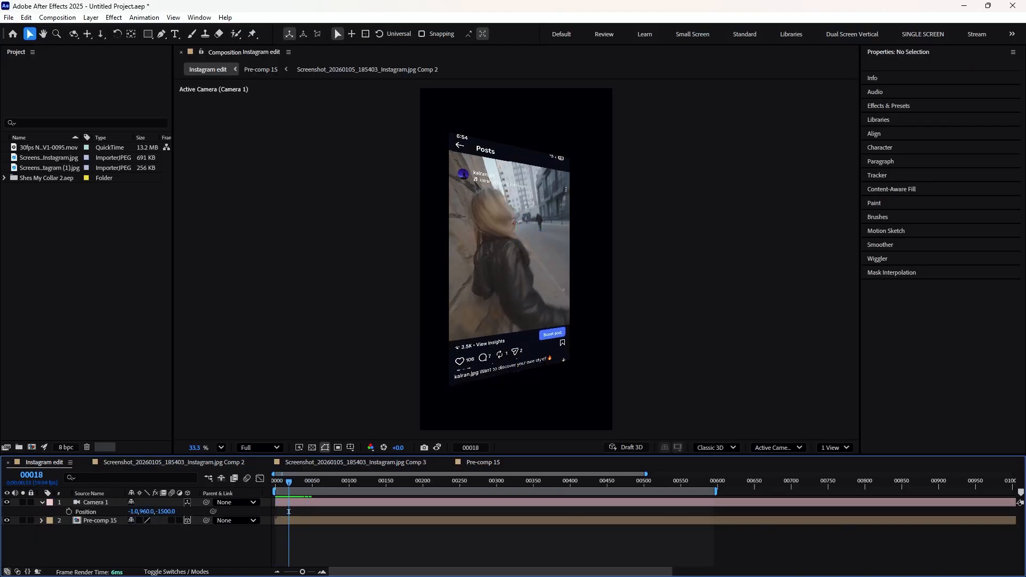